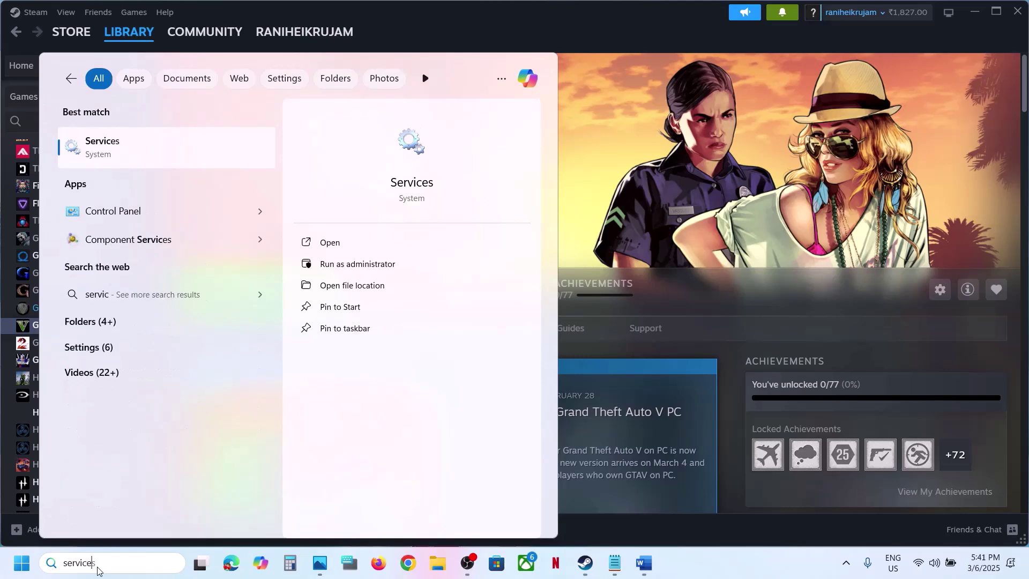
- Open the Windows Services console, set the BattlEye Service's startup type to Automatic, and start the service
{"action": "key", "text": "Return"}
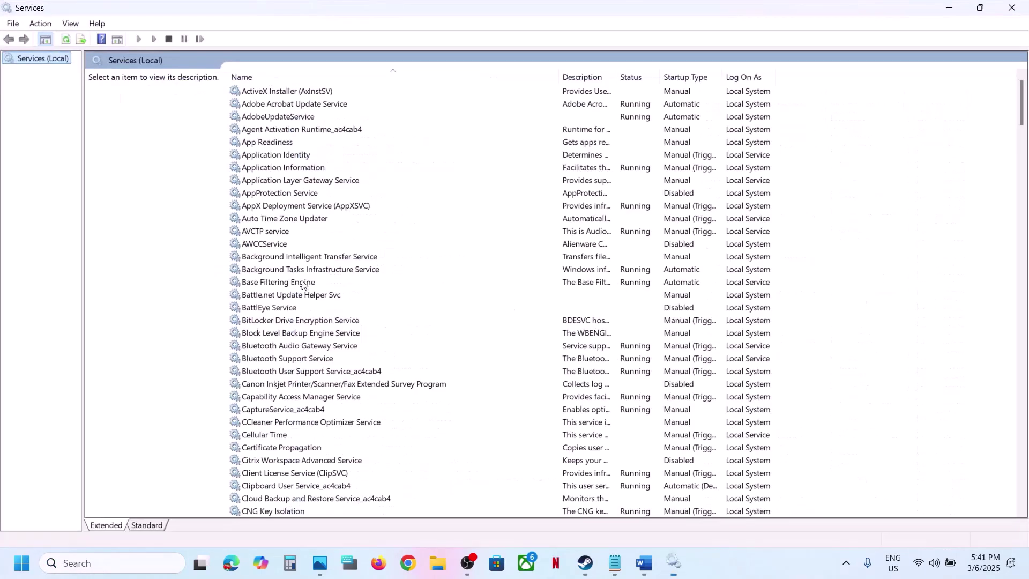
{"action": "left_click", "coordinate": [279, 310]}
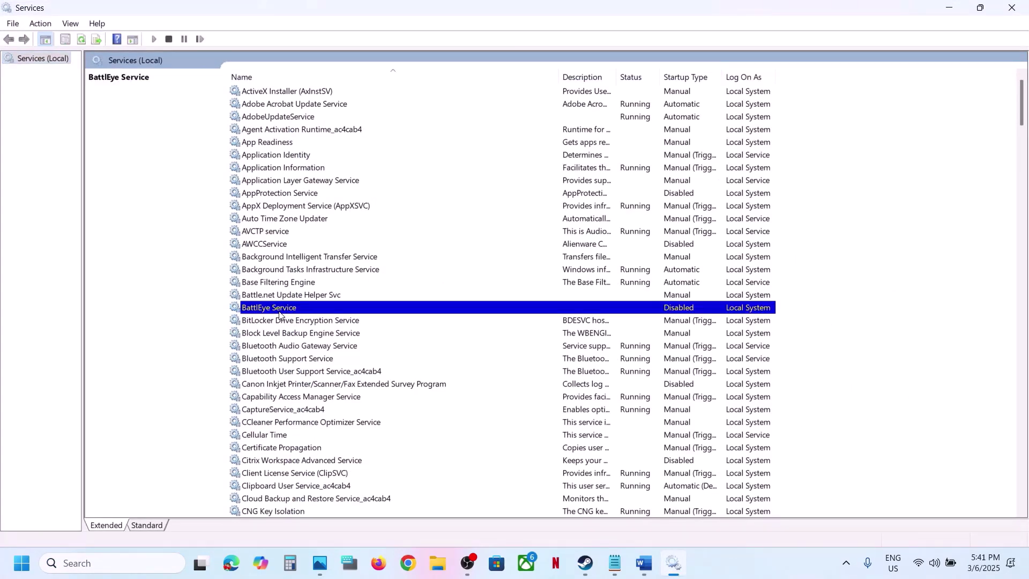
{"action": "double_click", "coordinate": [332, 309]}
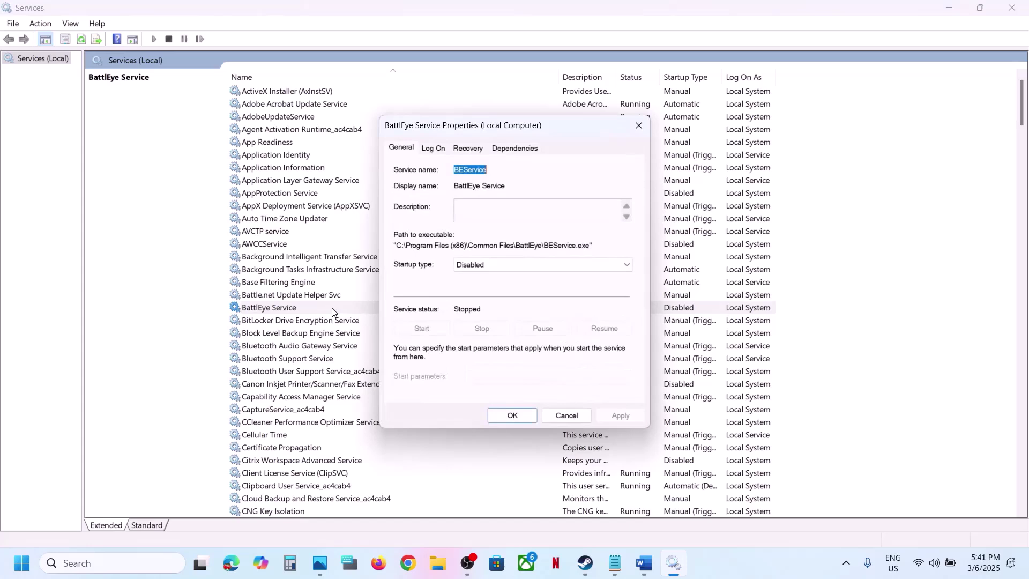
{"action": "left_click", "coordinate": [496, 265]}
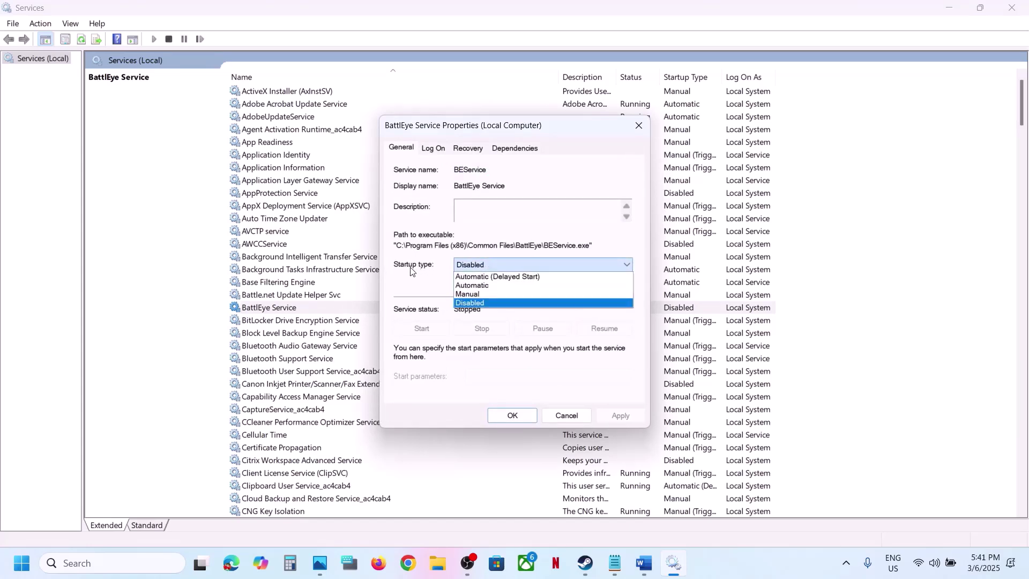
{"action": "left_click", "coordinate": [489, 286]}
{"action": "left_click", "coordinate": [613, 416]}
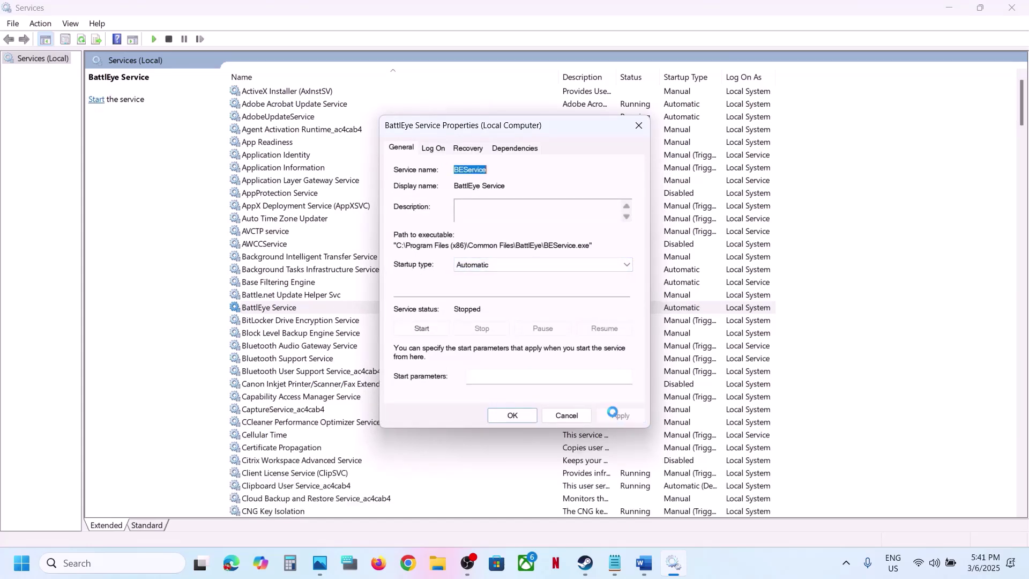
{"action": "left_click", "coordinate": [423, 329]}
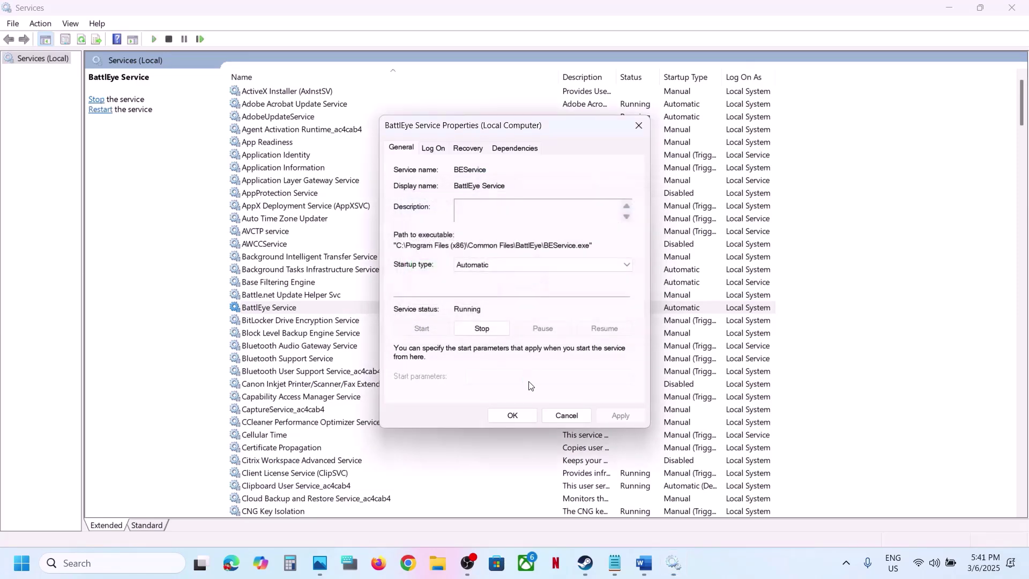
{"action": "left_click", "coordinate": [513, 414]}
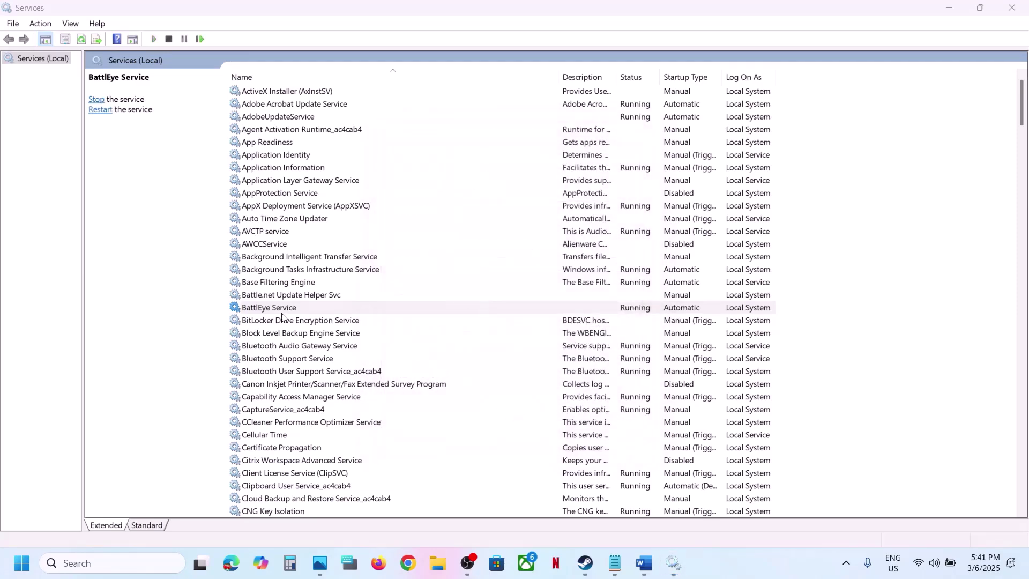
- Restart the BattlEye Service and close the Services console
{"action": "left_click", "coordinate": [292, 311]}
{"action": "right_click", "coordinate": [295, 312]}
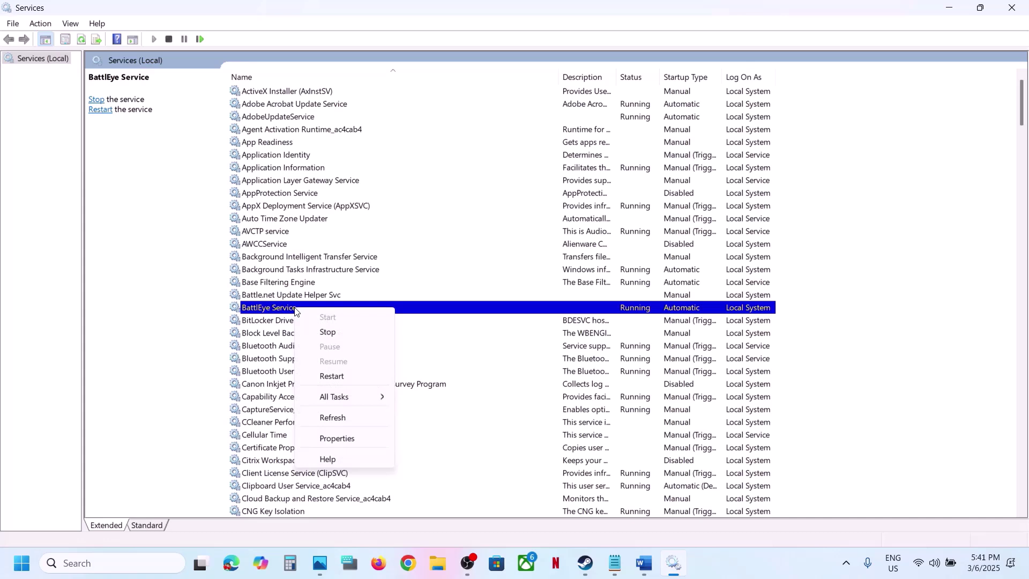
{"action": "left_click", "coordinate": [332, 377]}
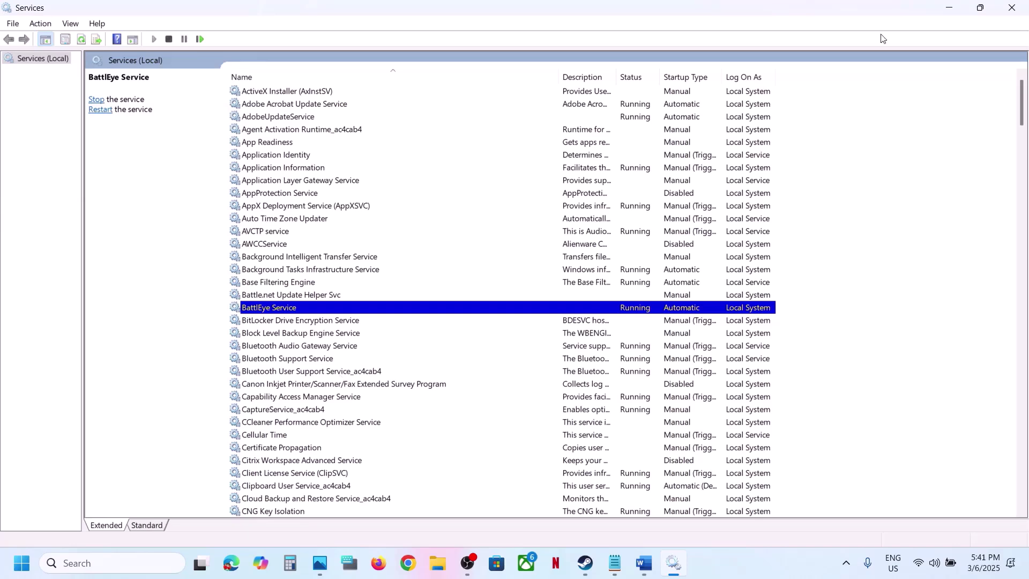
{"action": "left_click", "coordinate": [1012, 7]}
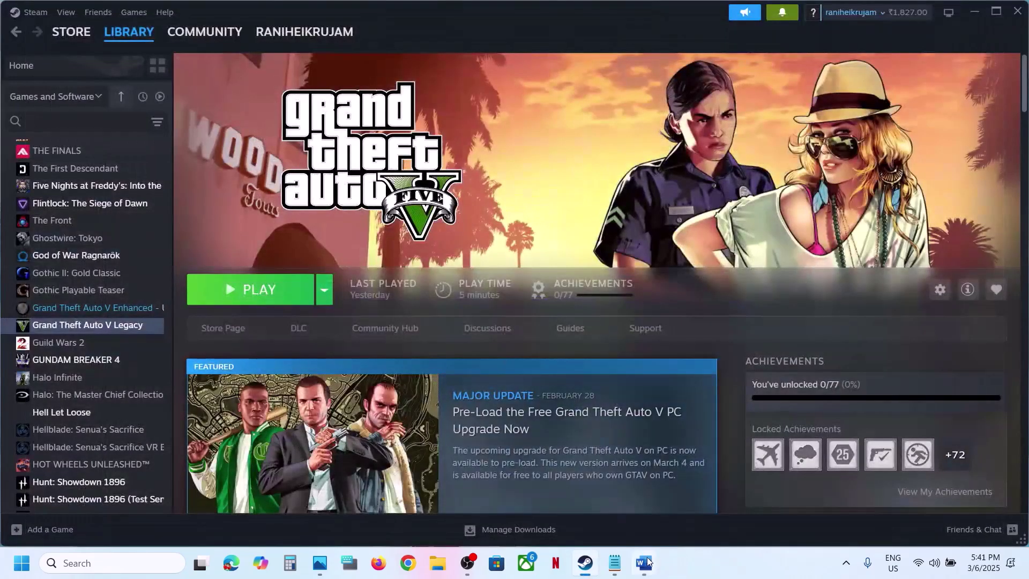
- Switch to the Word notes, highlight the Step 2 text "Reinstall Redistributable", and return to Steam
{"action": "left_click", "coordinate": [645, 563]}
{"action": "scroll", "coordinate": [405, 353], "scroll_direction": "down", "scroll_amount": 2}
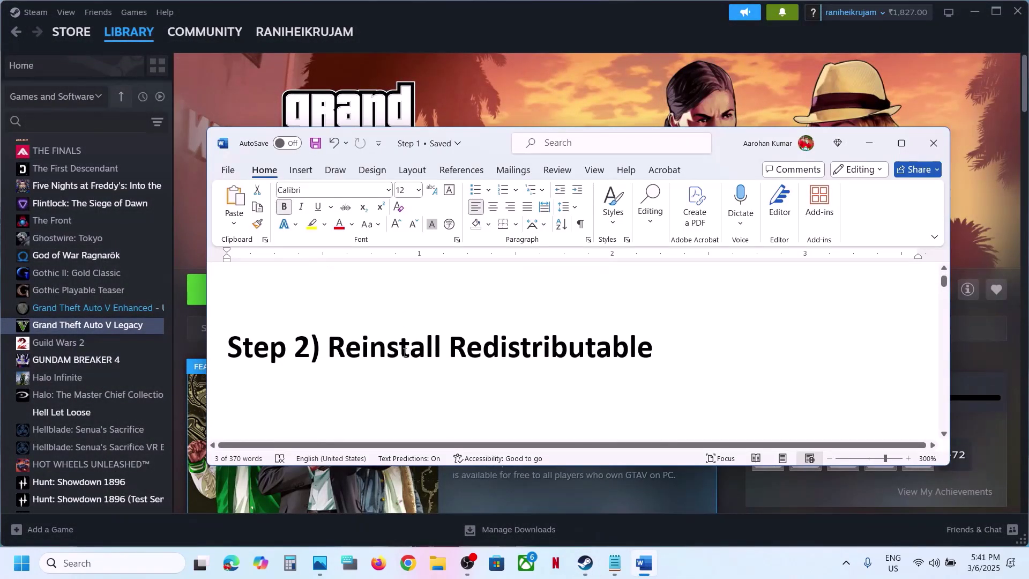
{"action": "left_click_drag", "start_coordinate": [344, 348], "coordinate": [622, 327]}
{"action": "left_click", "coordinate": [564, 114]}
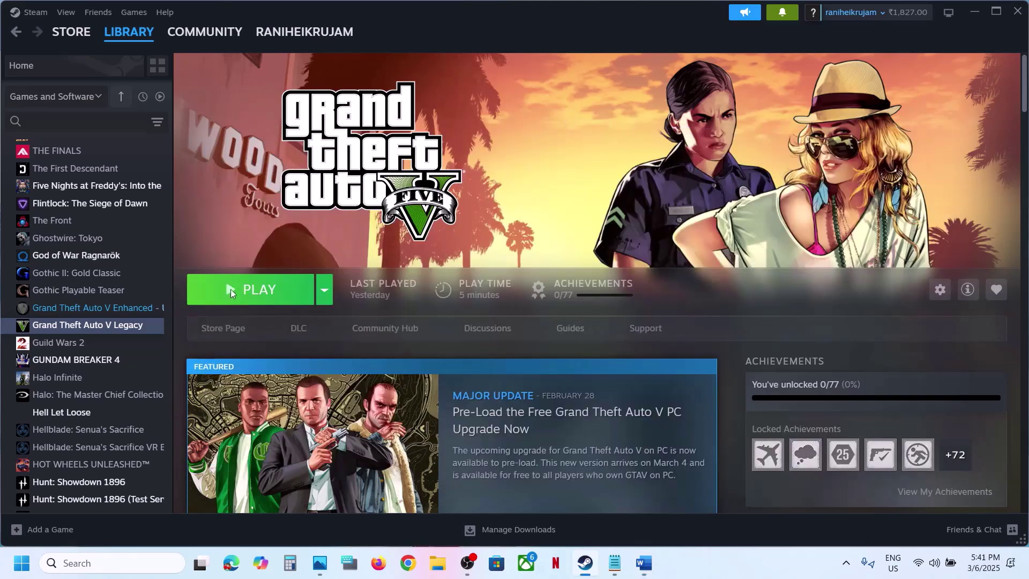
- Start the Grand Theft Auto V Enhanced update in Steam and open the Redistributables folder in the game's local files
{"action": "left_click", "coordinate": [110, 313]}
{"action": "left_click", "coordinate": [268, 292]}
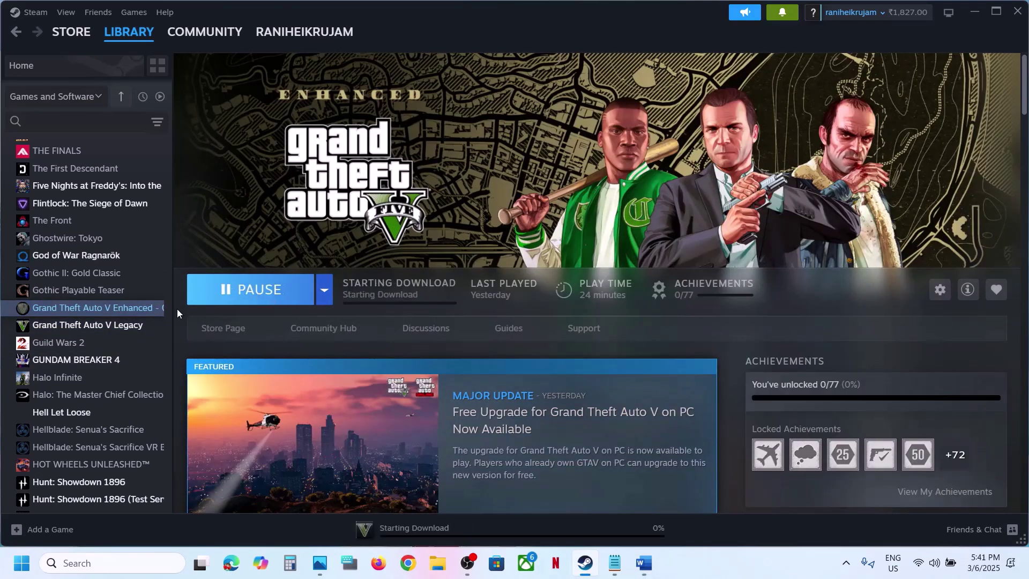
{"action": "right_click", "coordinate": [116, 314]}
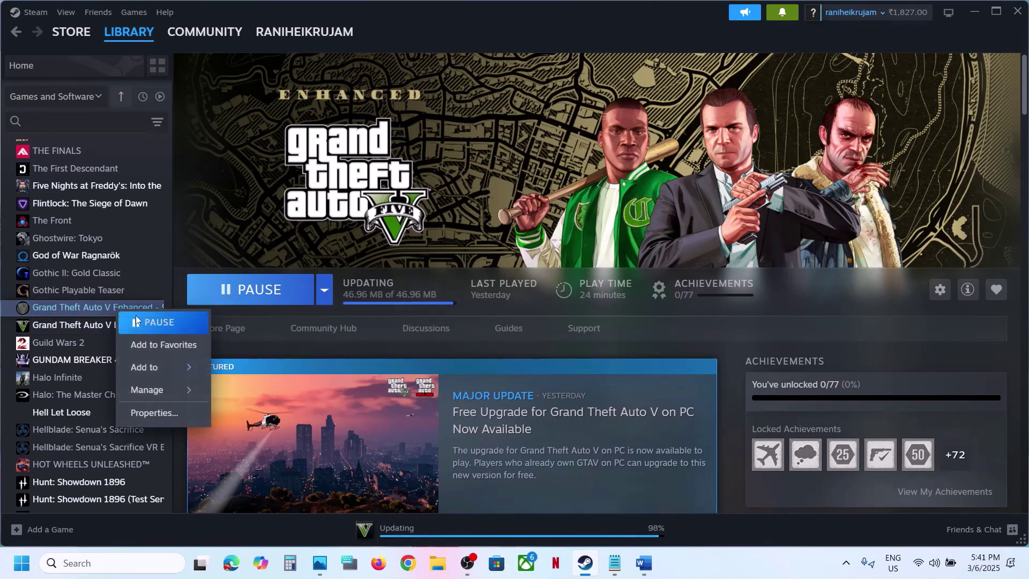
{"action": "mouse_move", "coordinate": [161, 390]}
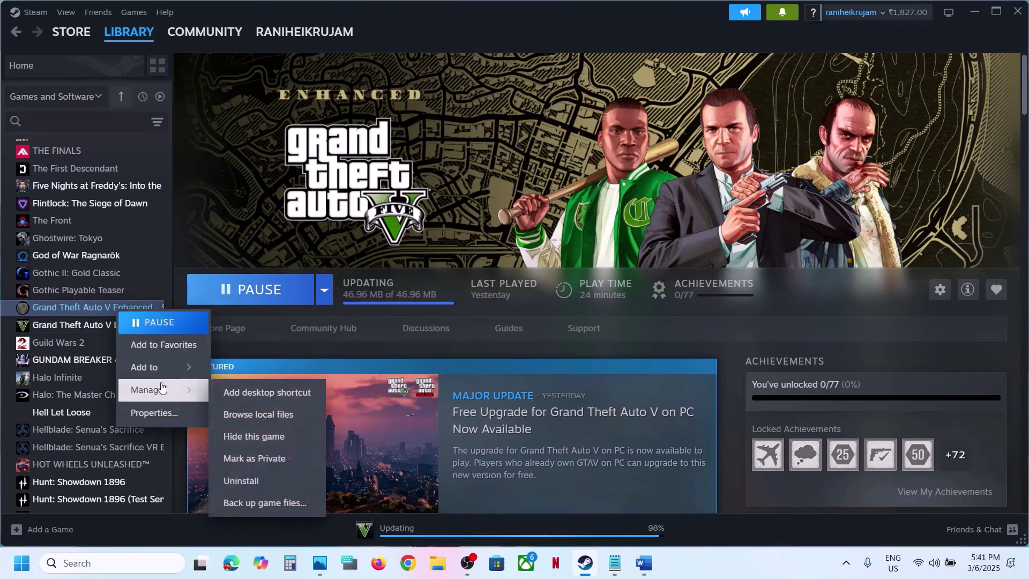
{"action": "left_click", "coordinate": [288, 415]}
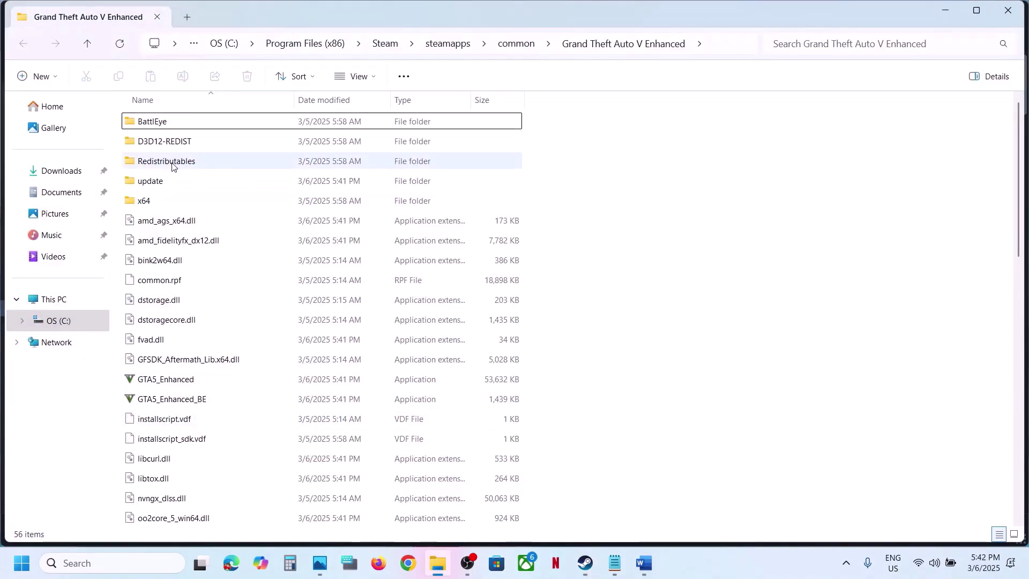
{"action": "left_click", "coordinate": [172, 167]}
{"action": "double_click", "coordinate": [204, 162]}
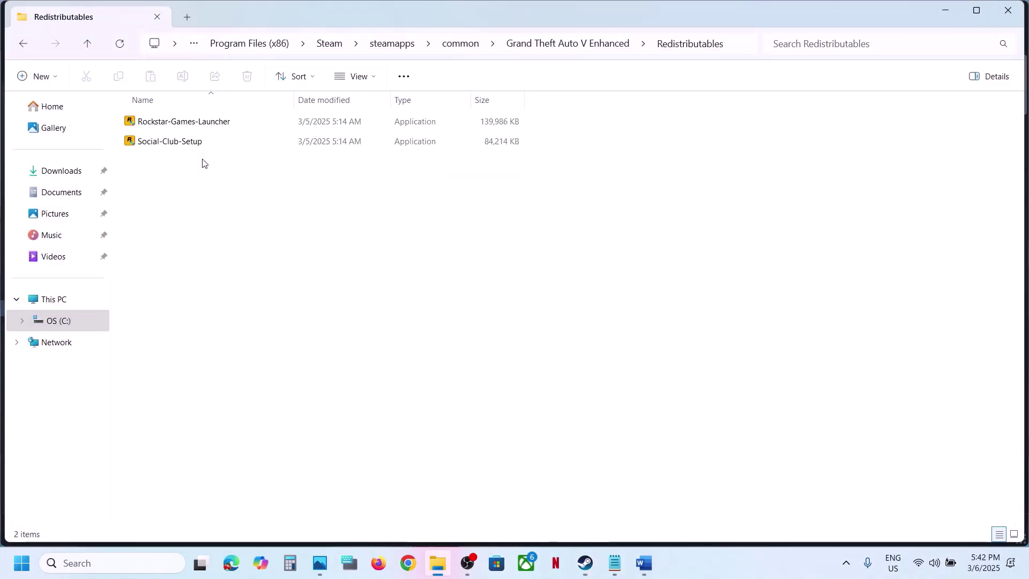
- Run Rockstar-Games-Launcher as administrator and install it in English at the default location, accepting the Terms of Service
{"action": "left_click", "coordinate": [206, 124]}
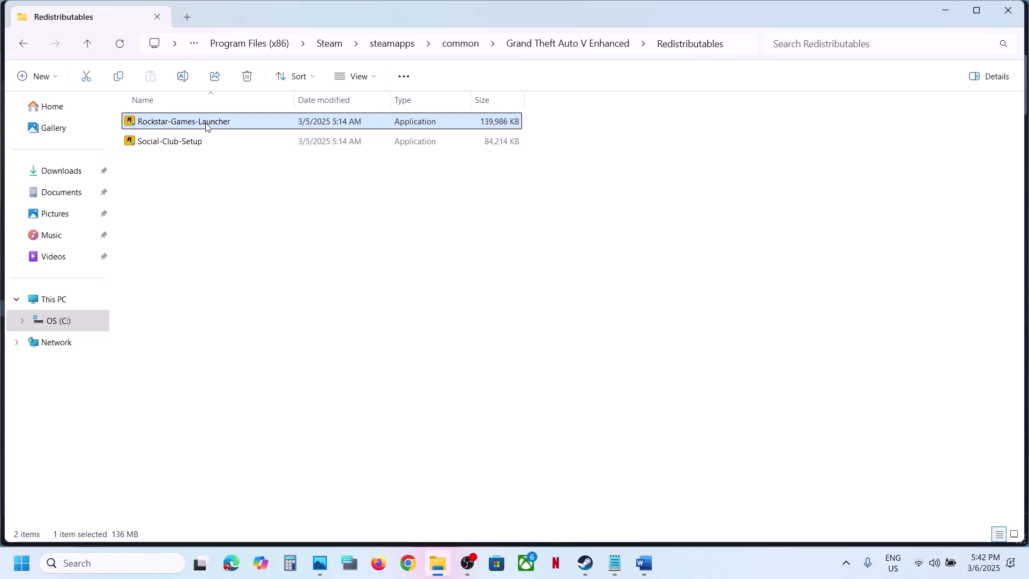
{"action": "right_click", "coordinate": [207, 127]}
{"action": "left_click", "coordinate": [270, 219]}
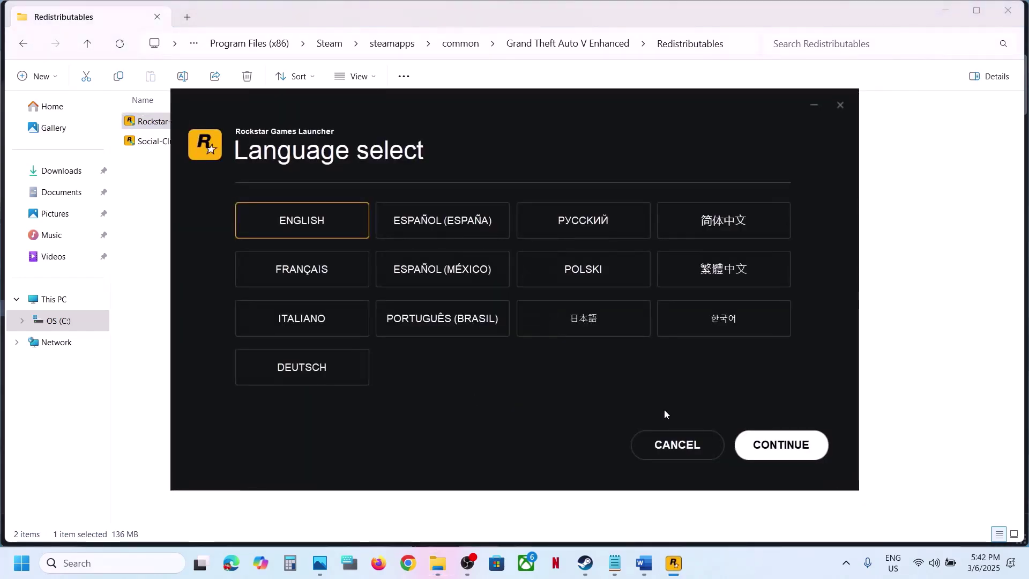
{"action": "left_click", "coordinate": [770, 447]}
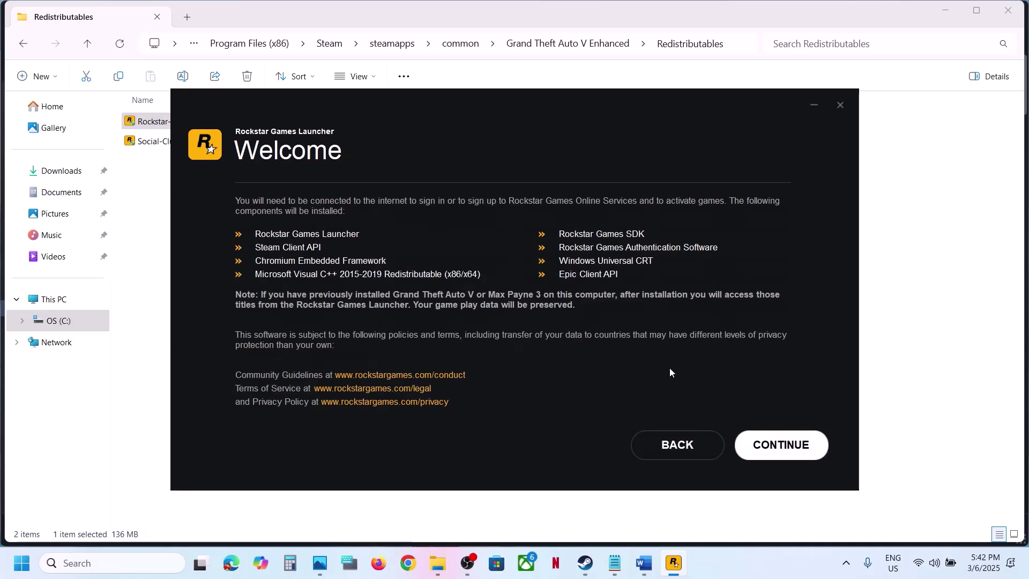
{"action": "left_click", "coordinate": [776, 445]}
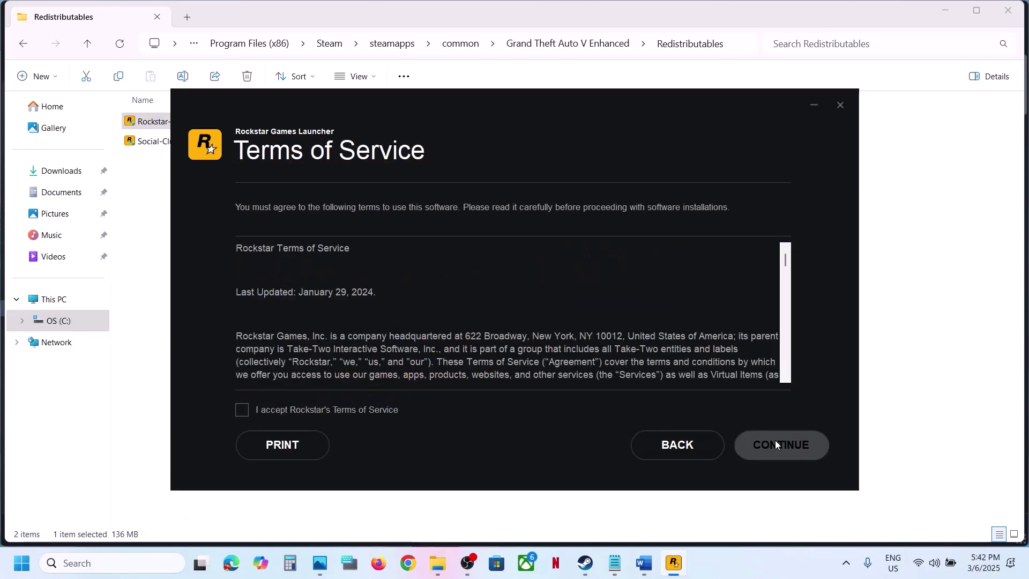
{"action": "left_click", "coordinate": [349, 413]}
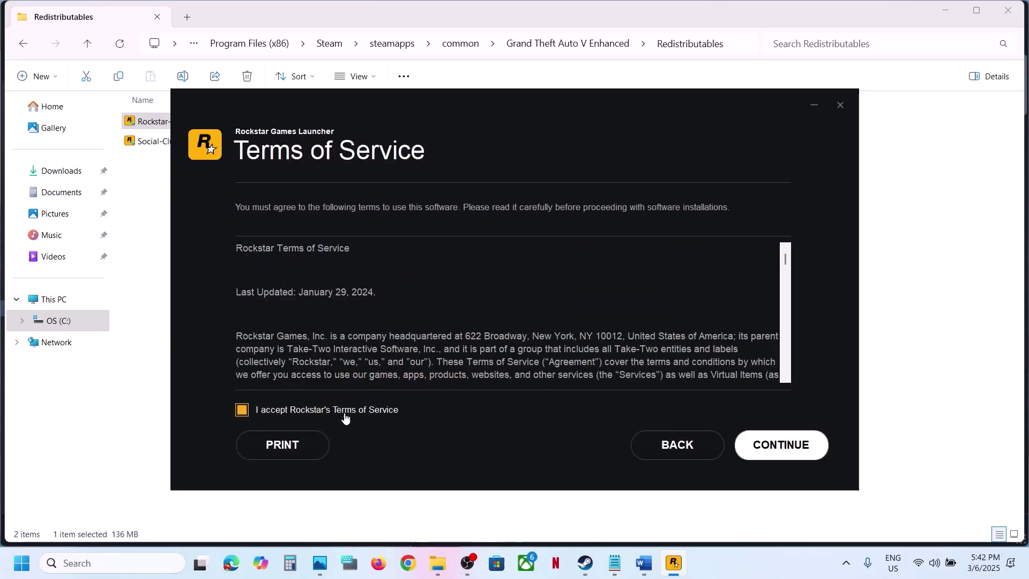
{"action": "left_click", "coordinate": [800, 451]}
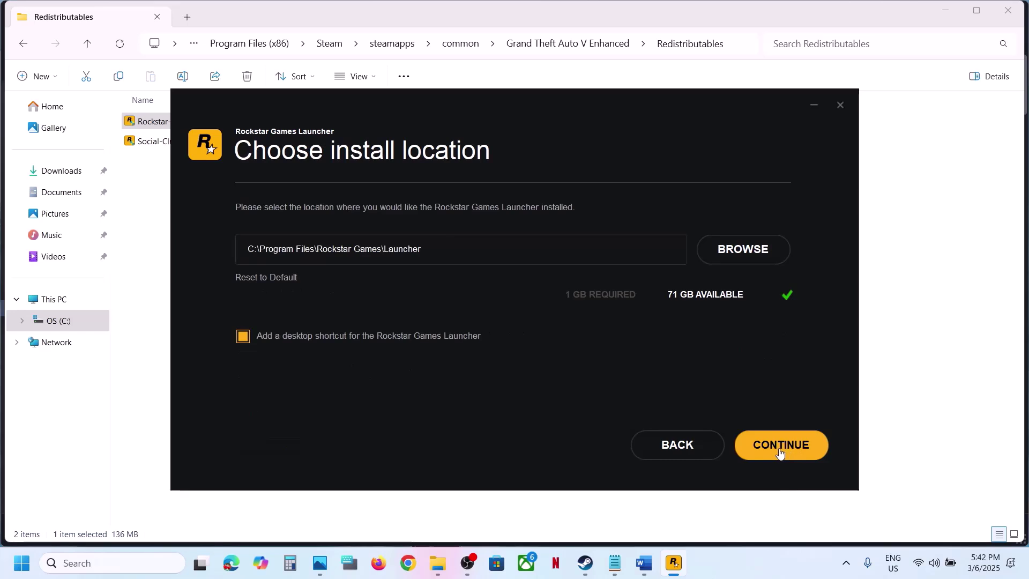
{"action": "left_click", "coordinate": [780, 446]}
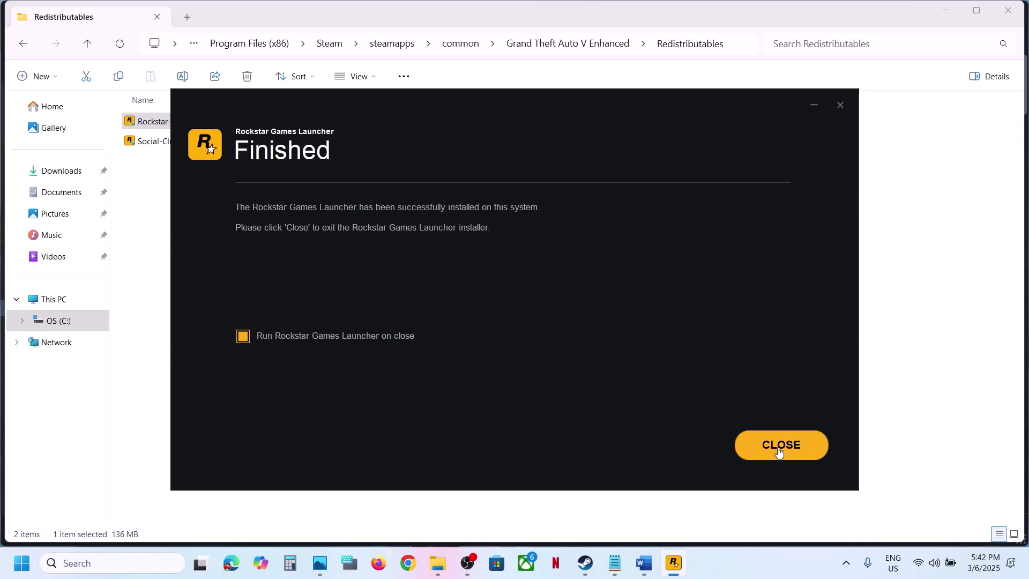
{"action": "left_click", "coordinate": [780, 445]}
- Run Social-Club-Setup as administrator and install the Rockstar Games SDK in English, accepting the License Agreement
{"action": "left_click", "coordinate": [187, 146]}
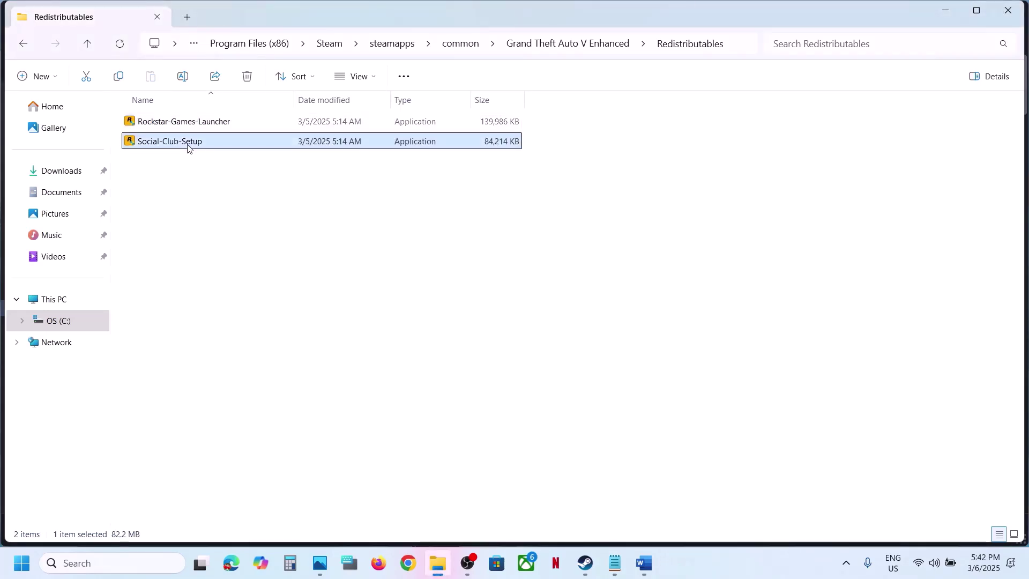
{"action": "right_click", "coordinate": [172, 145]}
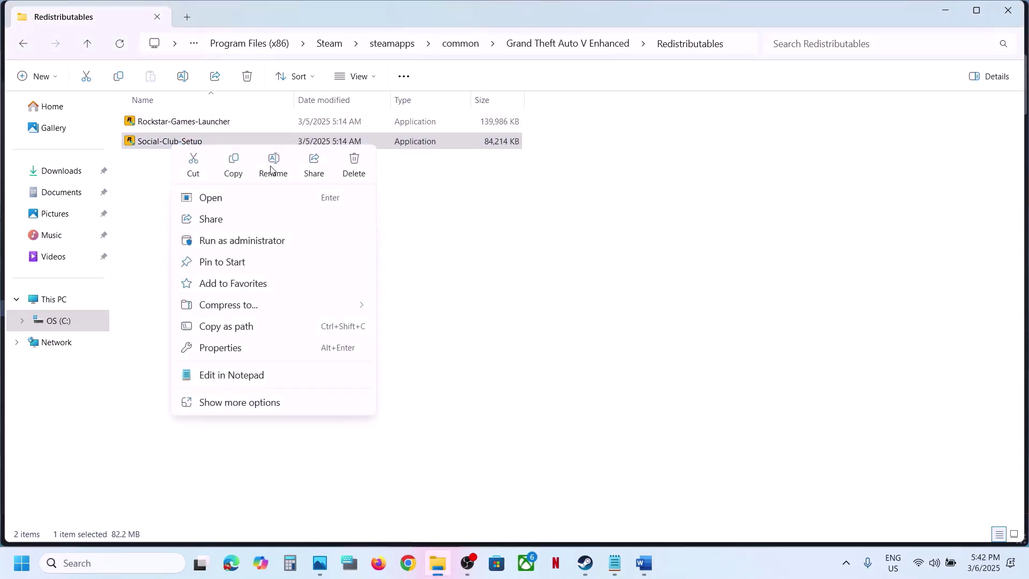
{"action": "left_click", "coordinate": [244, 241]}
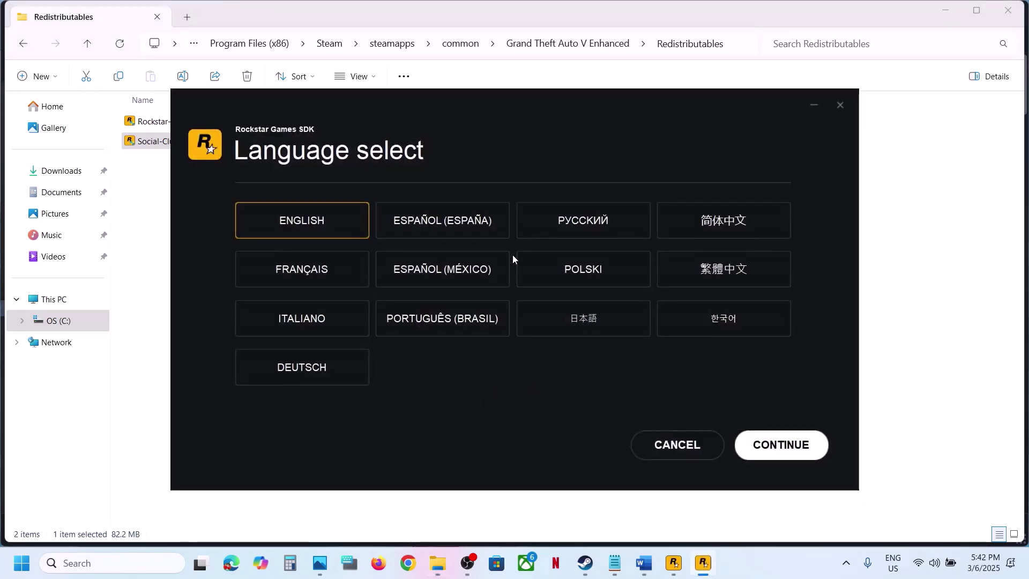
{"action": "left_click", "coordinate": [781, 451]}
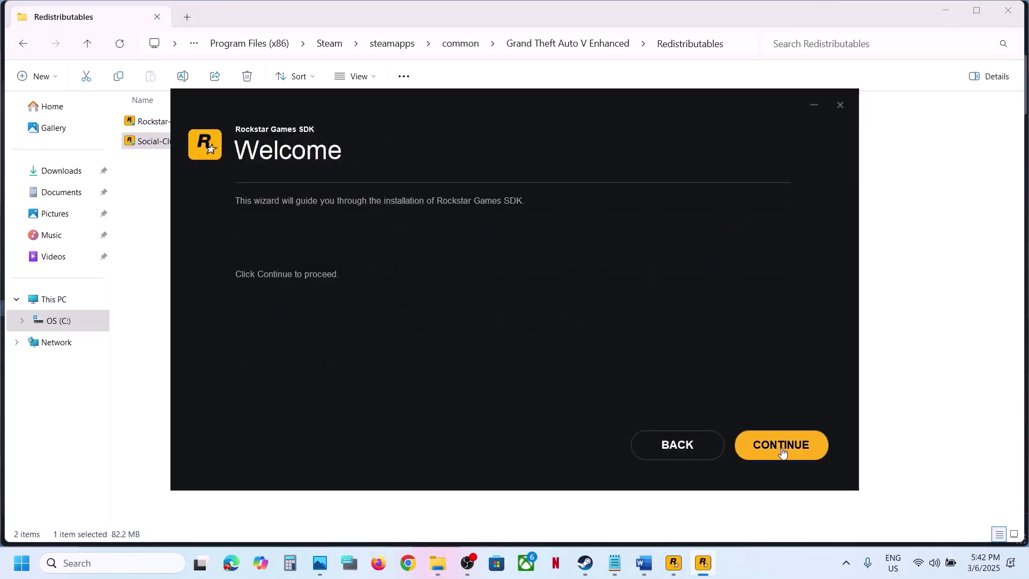
{"action": "left_click", "coordinate": [782, 450]}
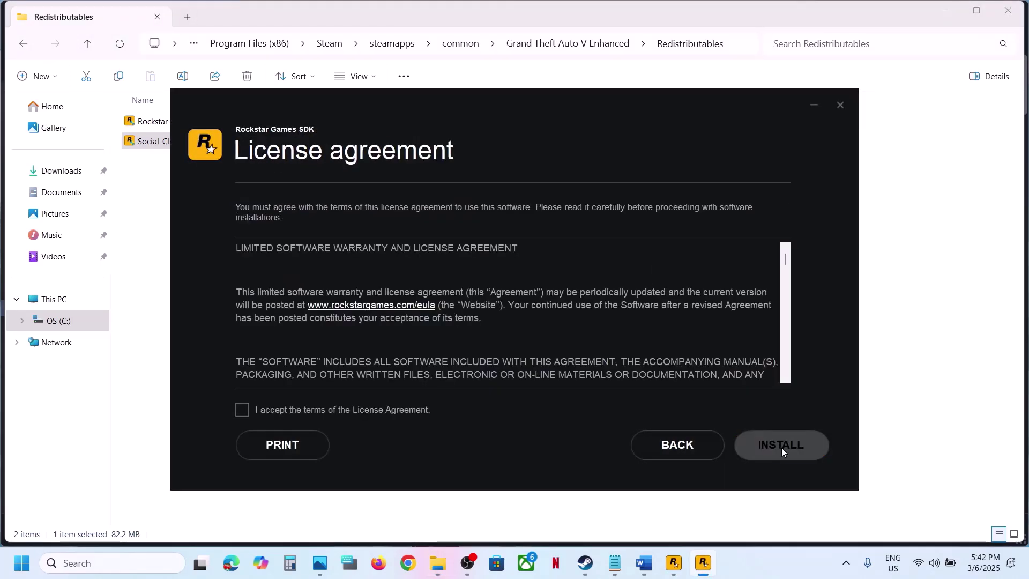
{"action": "left_click", "coordinate": [266, 416]}
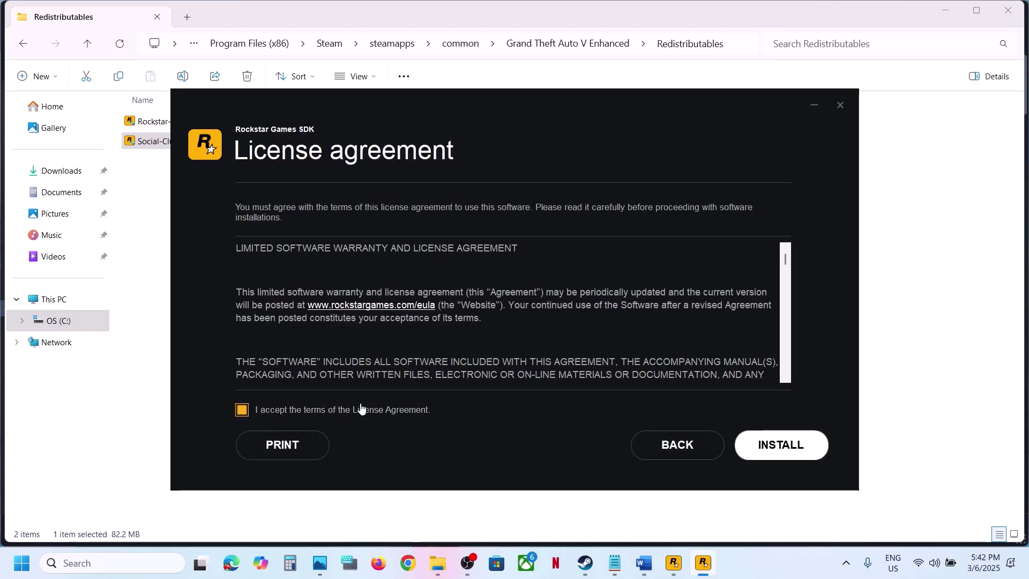
{"action": "left_click", "coordinate": [767, 444]}
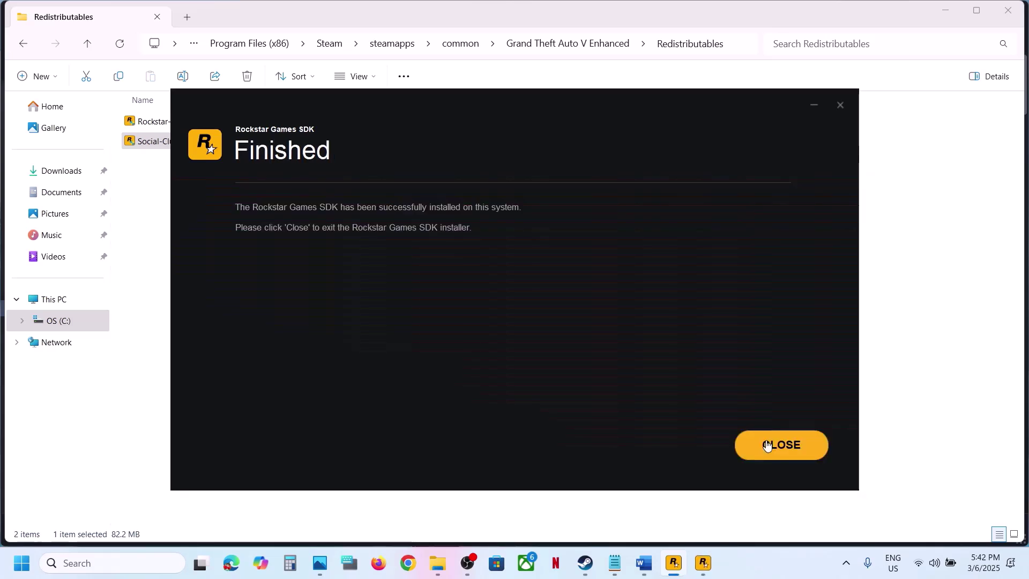
{"action": "left_click", "coordinate": [765, 451]}
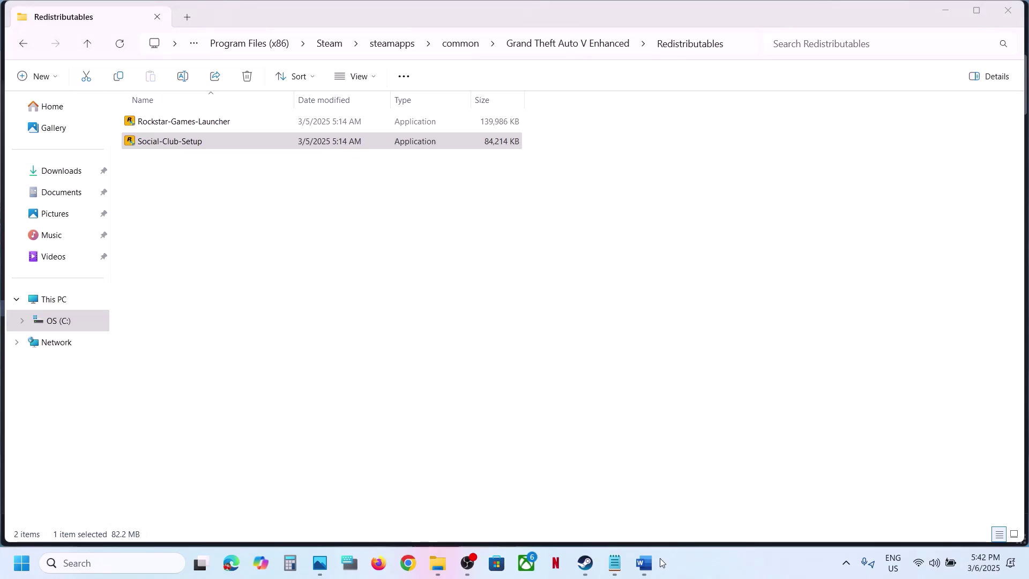
- Switch to the Word notes, highlight the Step 3 text "Verify the game files", and switch back to Steam
{"action": "left_click", "coordinate": [644, 563]}
{"action": "scroll", "coordinate": [483, 415], "scroll_direction": "down", "scroll_amount": 5}
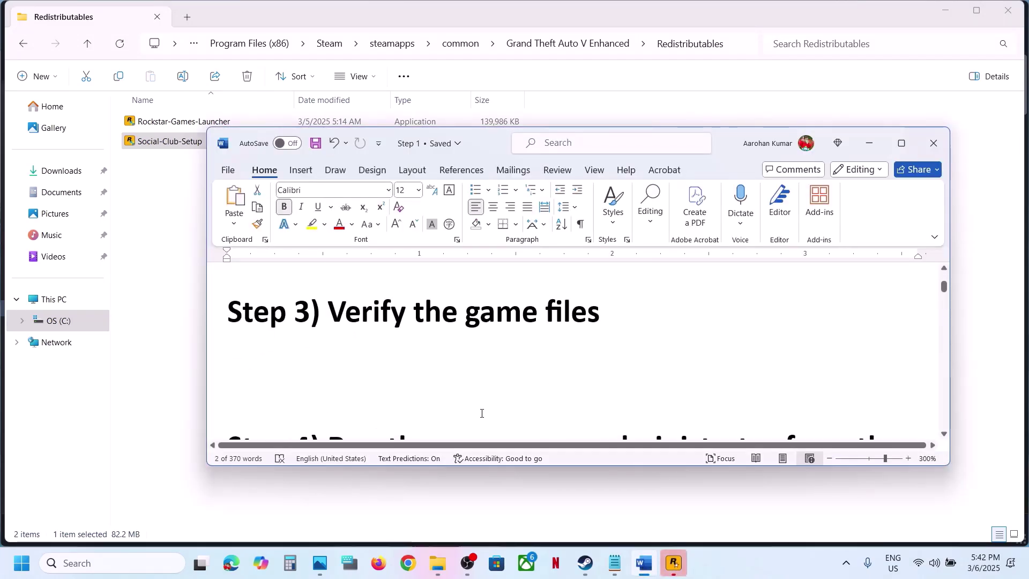
{"action": "left_click_drag", "start_coordinate": [375, 345], "coordinate": [611, 316]}
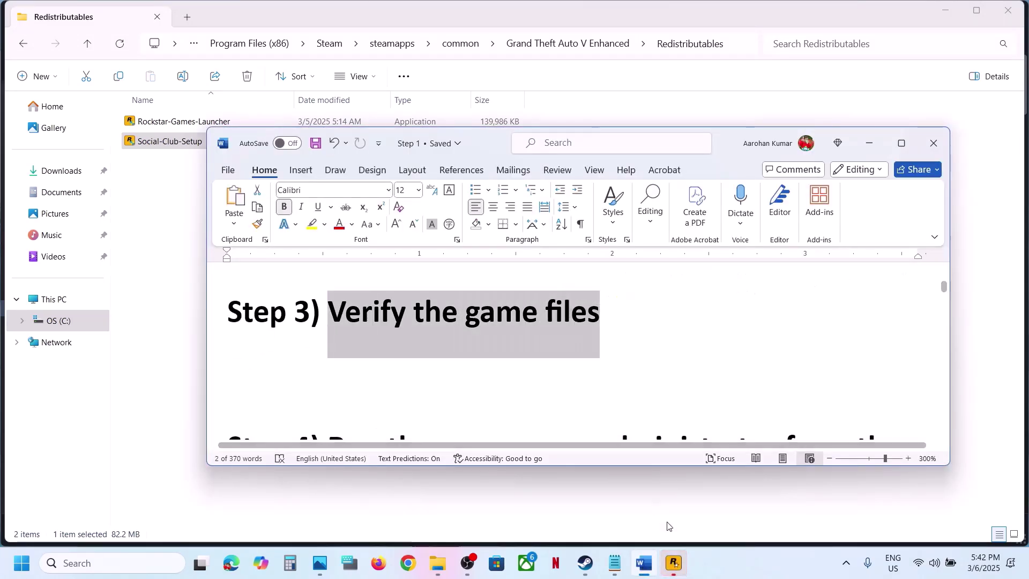
{"action": "left_click", "coordinate": [585, 573]}
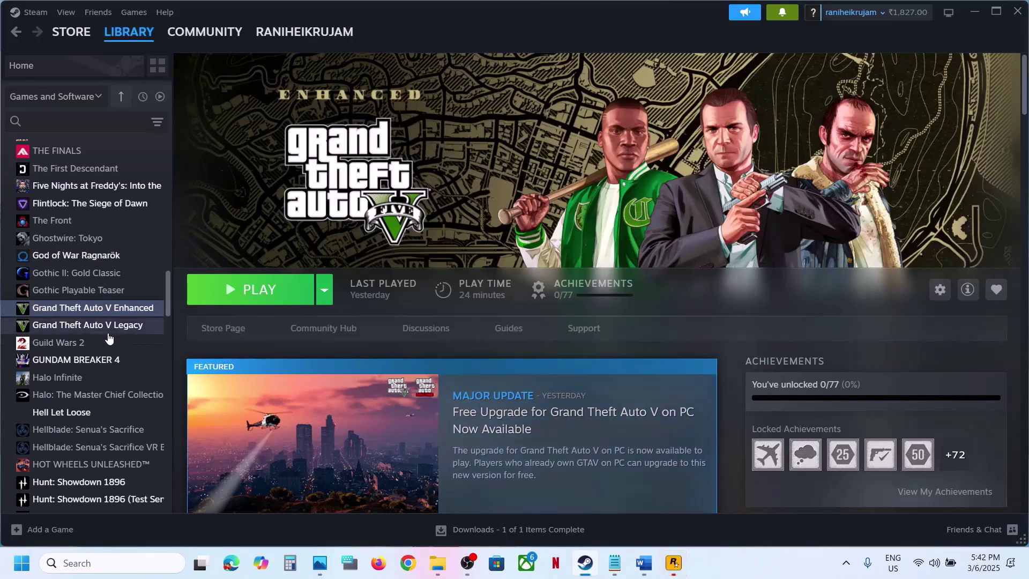
- View the Installed Files properties of Grand Theft Auto V Enhanced, where the game files can be verified, and close them
{"action": "right_click", "coordinate": [111, 317]}
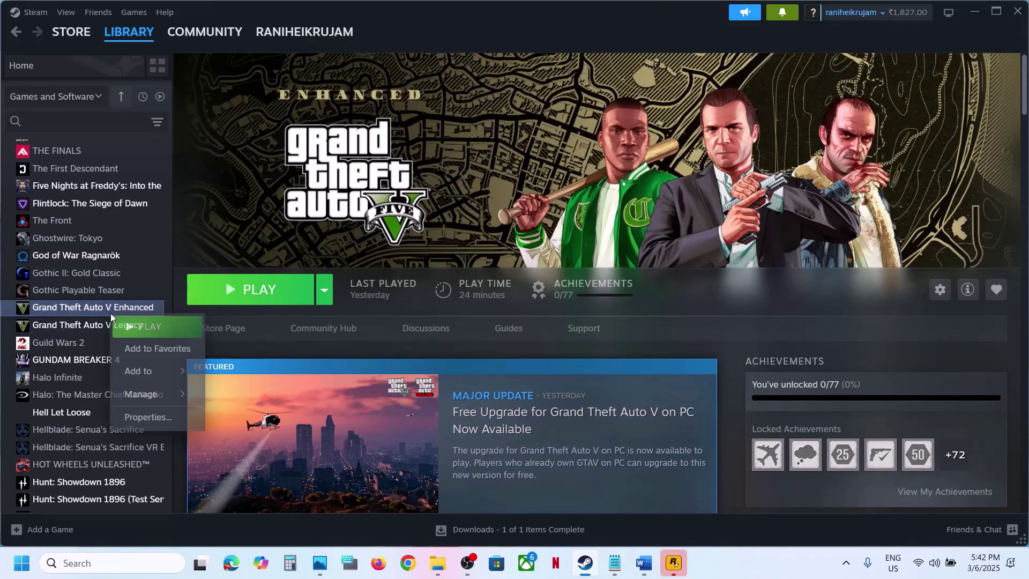
{"action": "left_click", "coordinate": [152, 417]}
{"action": "left_click", "coordinate": [288, 219]}
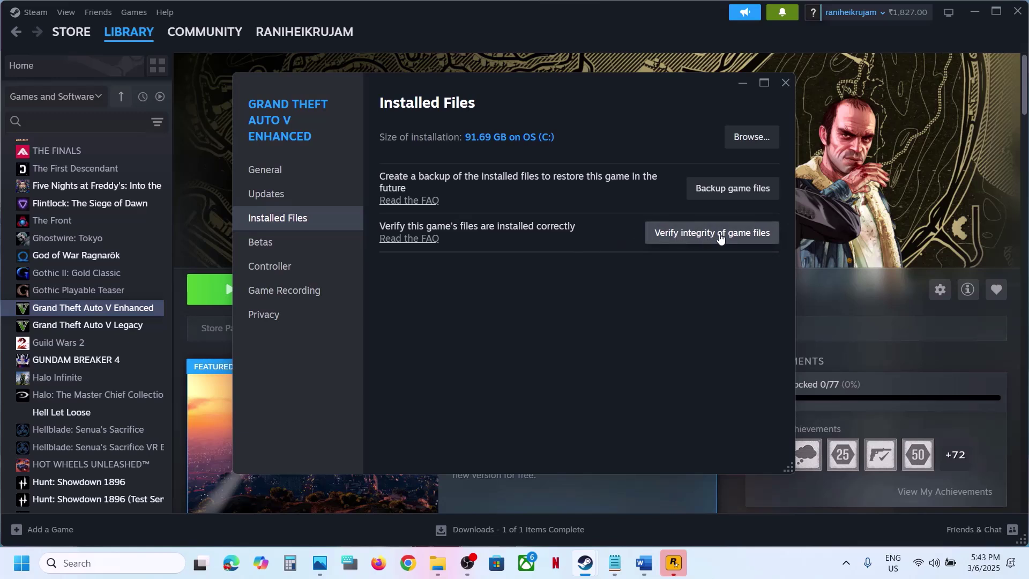
{"action": "left_click", "coordinate": [787, 82]}
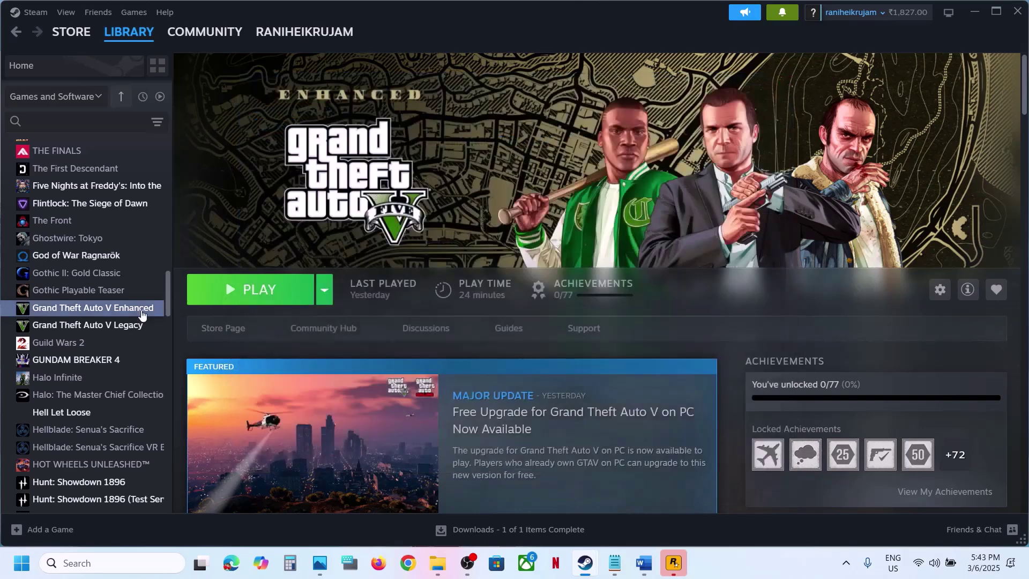
- View the Installed Files properties of Grand Theft Auto V Legacy and close them
{"action": "left_click", "coordinate": [111, 325]}
{"action": "right_click", "coordinate": [114, 326]}
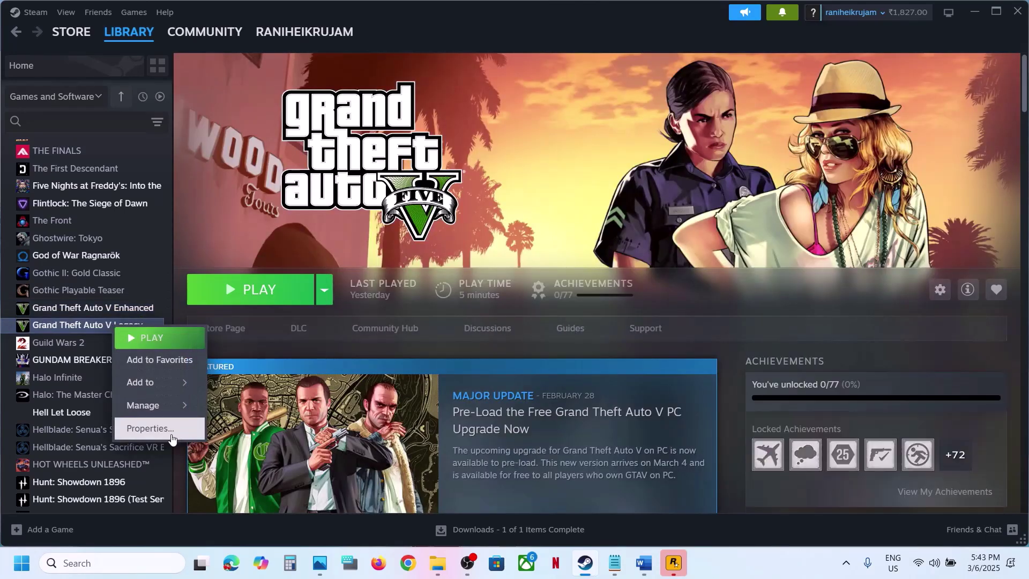
{"action": "left_click", "coordinate": [150, 428]}
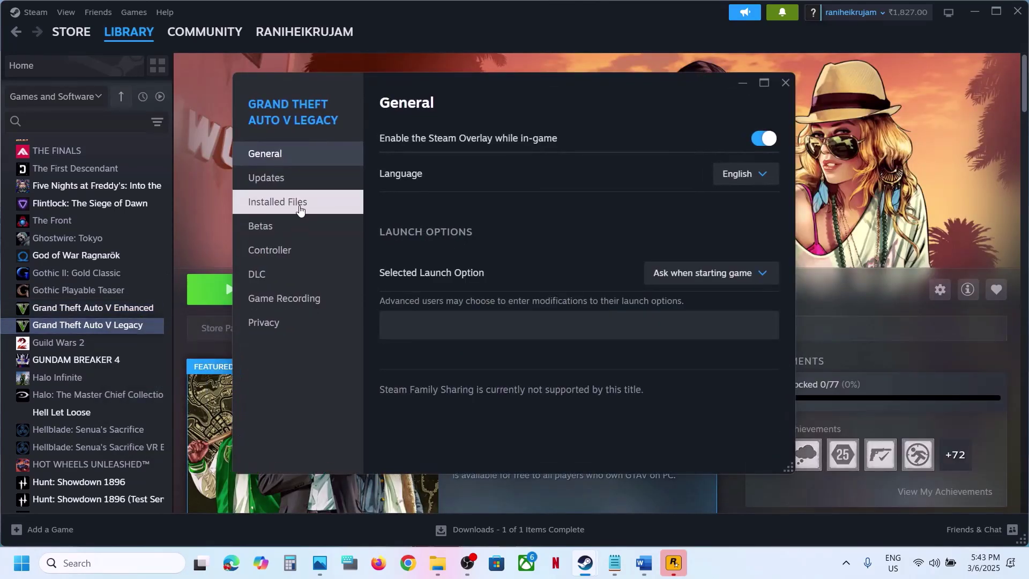
{"action": "left_click", "coordinate": [298, 202]}
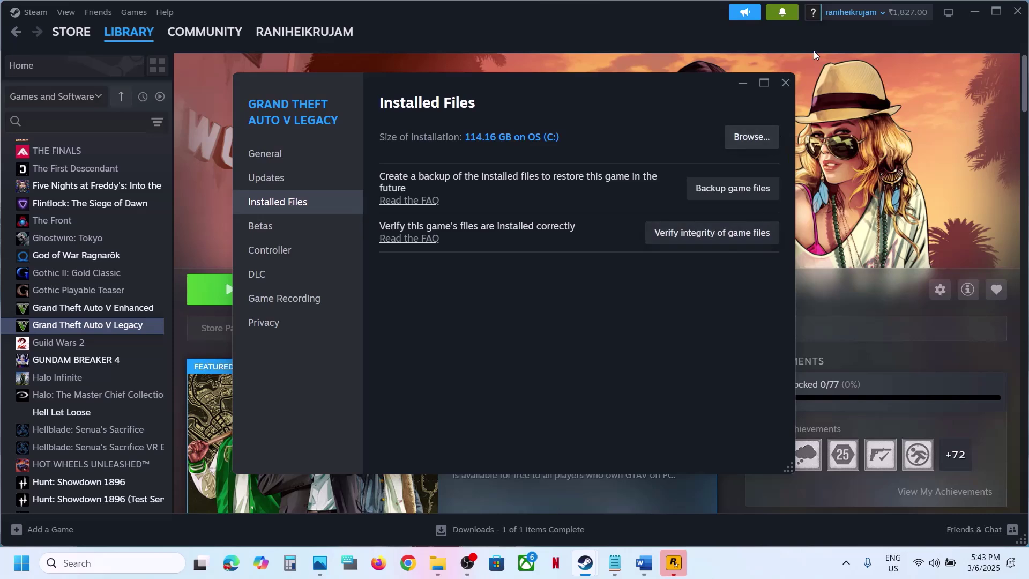
{"action": "left_click", "coordinate": [786, 84]}
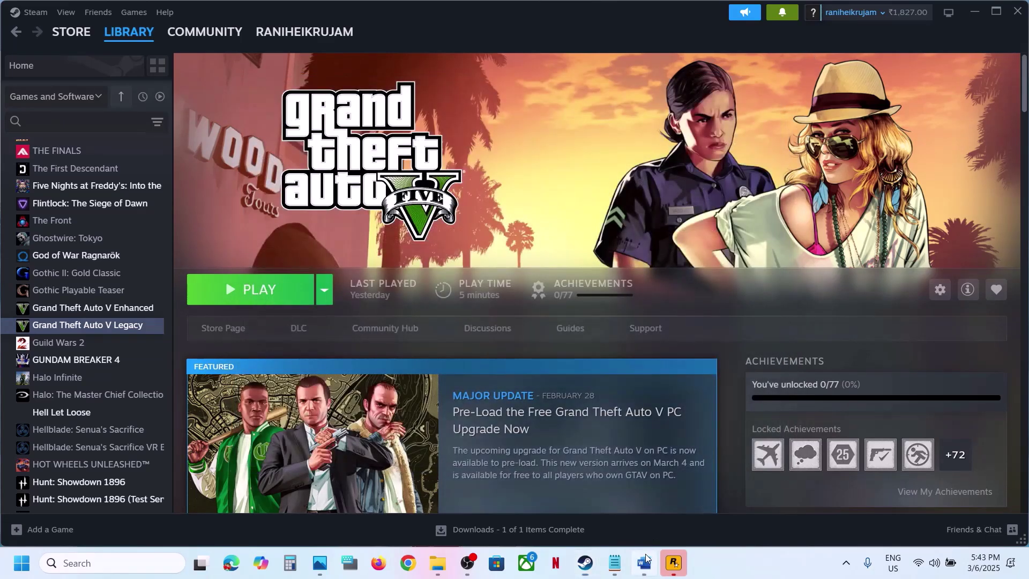
- Switch to the Word notes, highlight the Step 4 text "Run the game as an administrator from the game installation folder", and return to Steam
{"action": "left_click", "coordinate": [645, 562]}
{"action": "scroll", "coordinate": [489, 363], "scroll_direction": "down", "scroll_amount": 5}
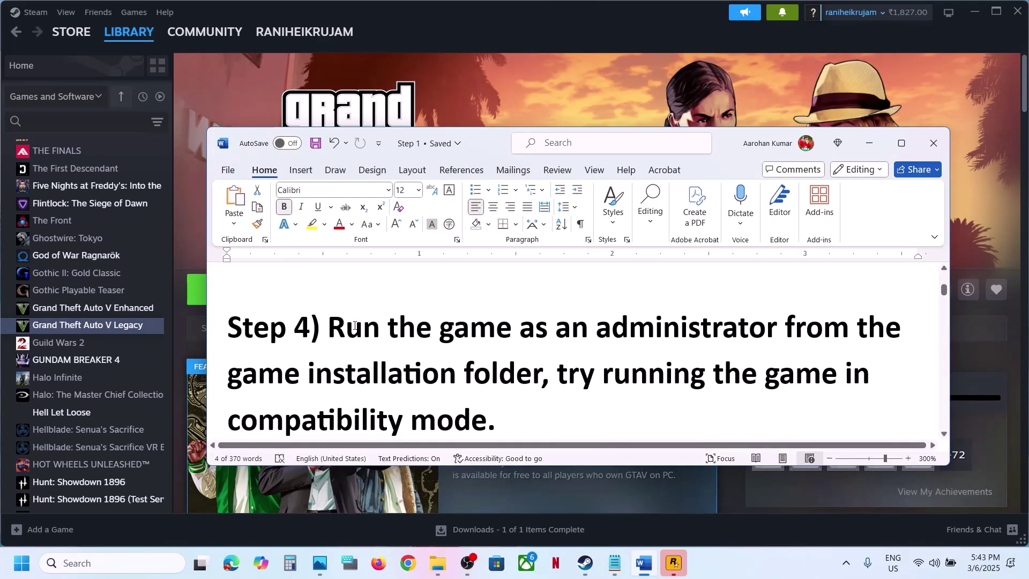
{"action": "left_click_drag", "start_coordinate": [336, 327], "coordinate": [541, 378]}
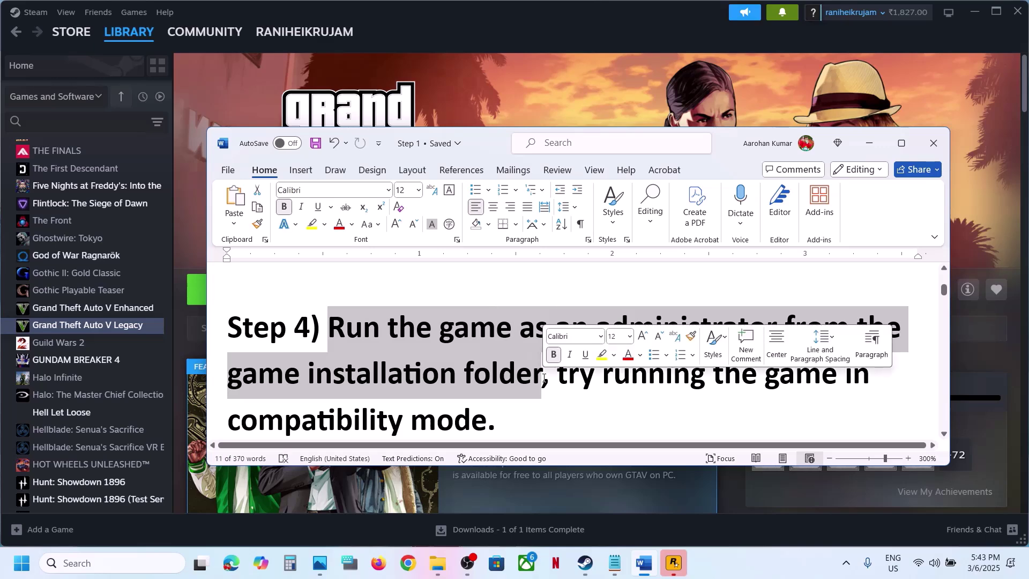
{"action": "left_click", "coordinate": [873, 147]}
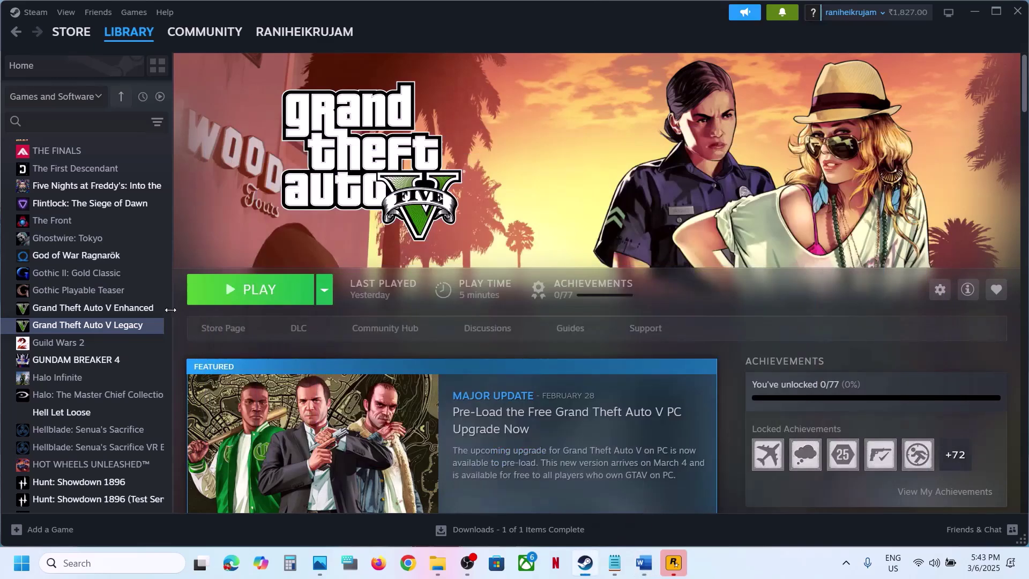
- Browse the local files of Grand Theft Auto V Enhanced to open its installation folder
{"action": "left_click", "coordinate": [118, 310]}
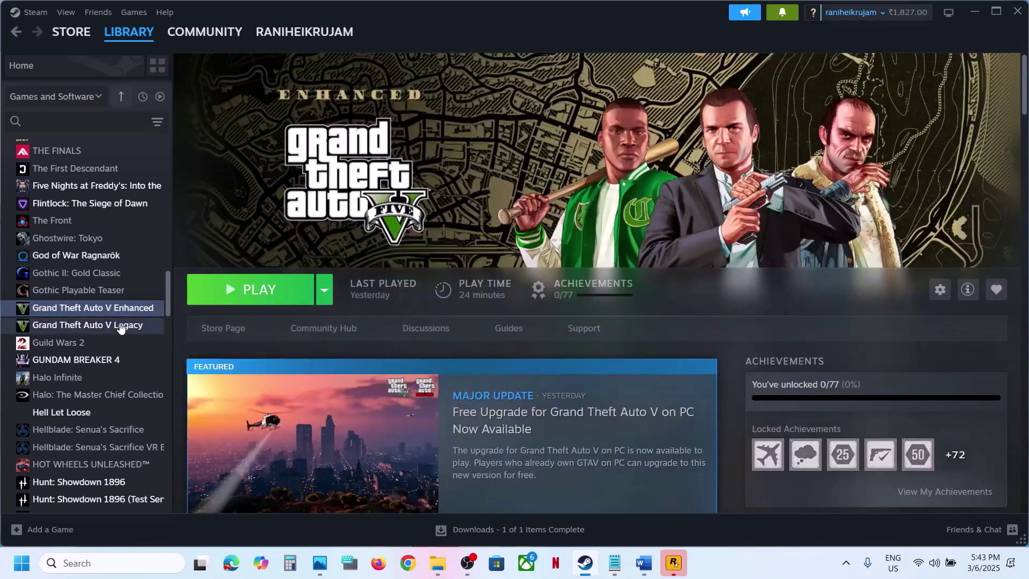
{"action": "left_click", "coordinate": [112, 327]}
{"action": "left_click", "coordinate": [120, 309]}
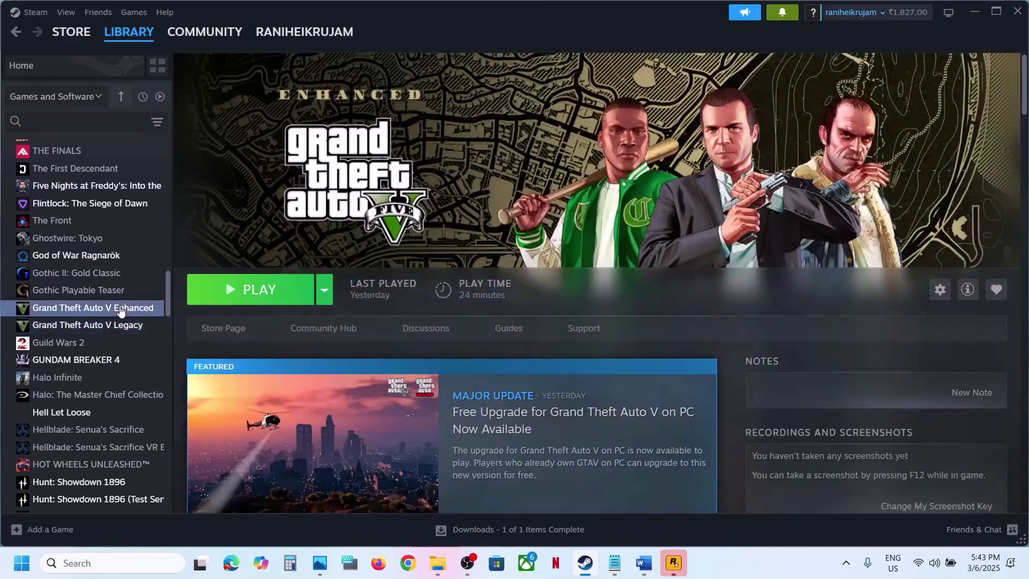
{"action": "right_click", "coordinate": [120, 307]}
{"action": "mouse_move", "coordinate": [177, 386]}
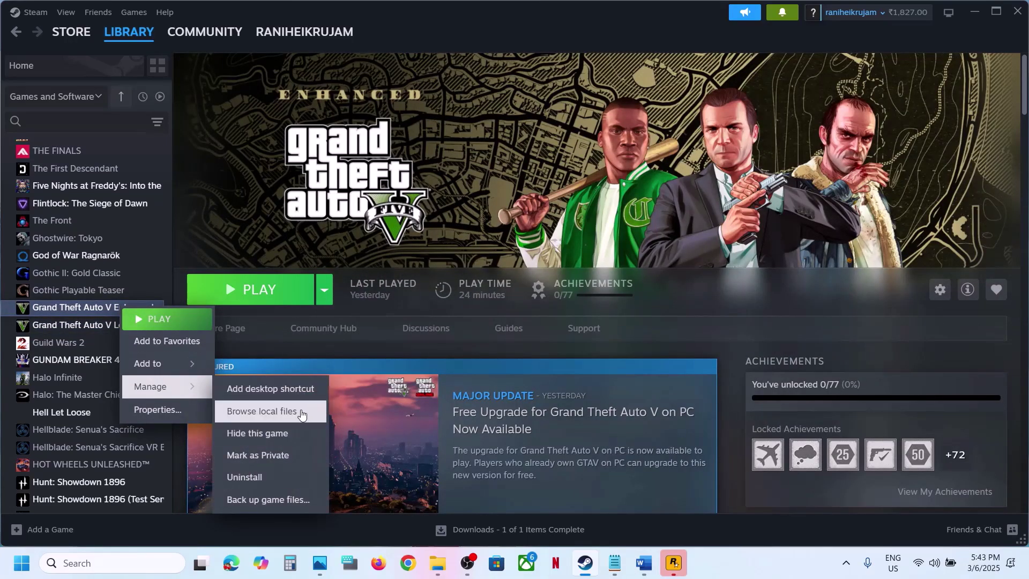
{"action": "left_click", "coordinate": [248, 411]}
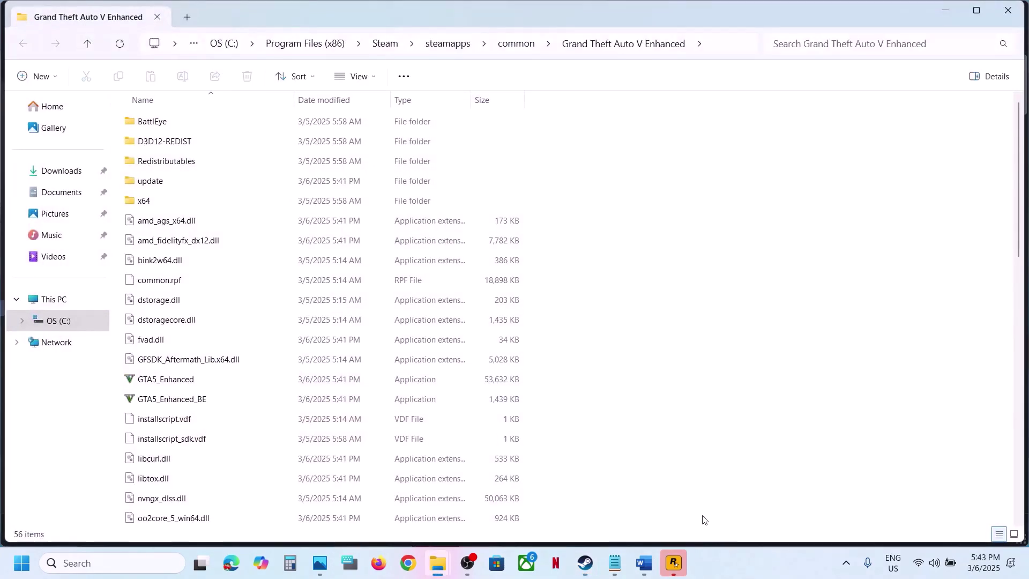
{"action": "left_click", "coordinate": [644, 564]}
{"action": "left_click", "coordinate": [644, 565]}
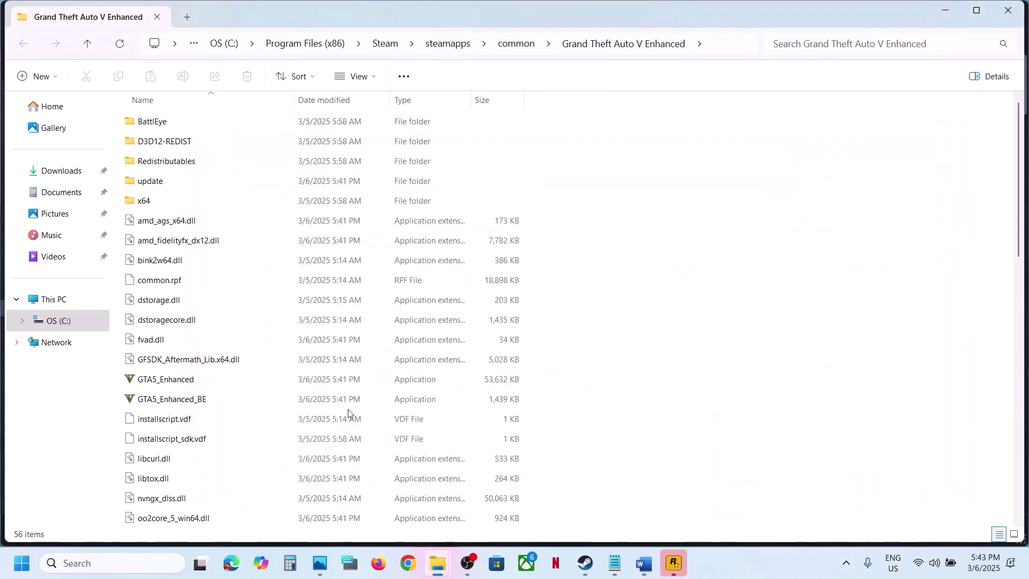
- Set the GTA5_Enhanced application to run as an administrator in its compatibility properties and apply the change
{"action": "scroll", "coordinate": [207, 381], "scroll_direction": "down", "scroll_amount": 2}
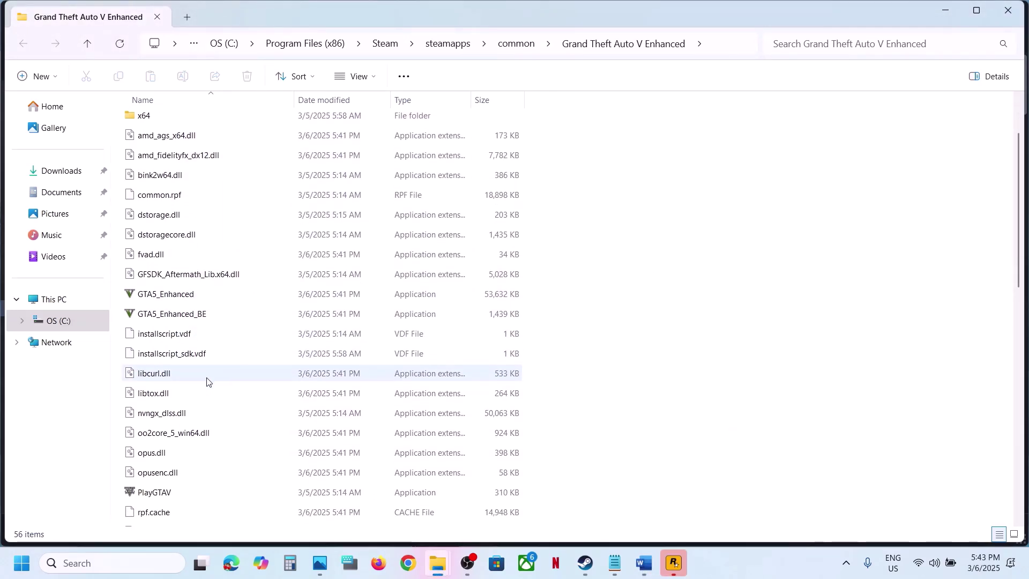
{"action": "scroll", "coordinate": [207, 379], "scroll_direction": "down", "scroll_amount": 1}
{"action": "left_click", "coordinate": [155, 239]}
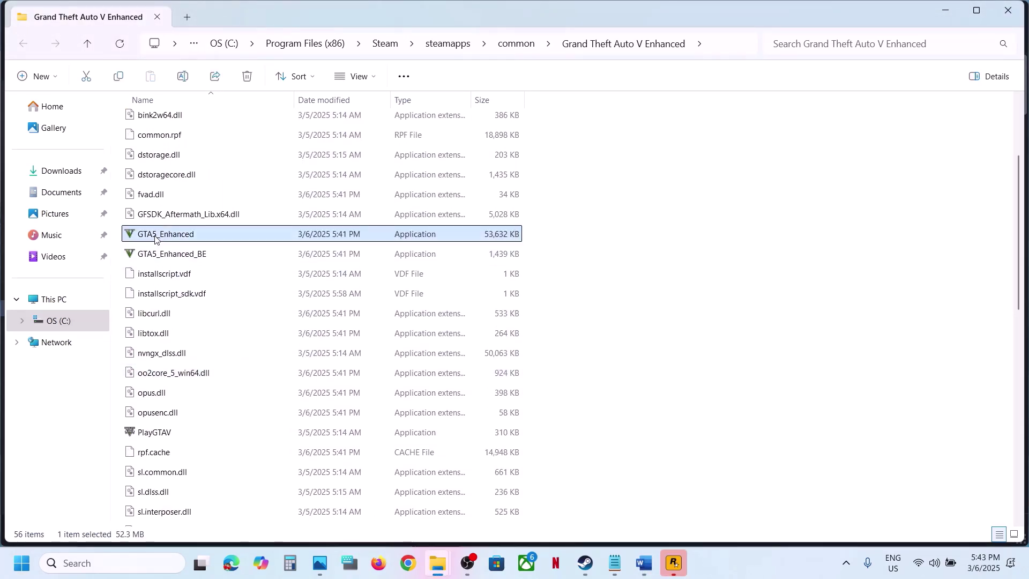
{"action": "right_click", "coordinate": [155, 239]}
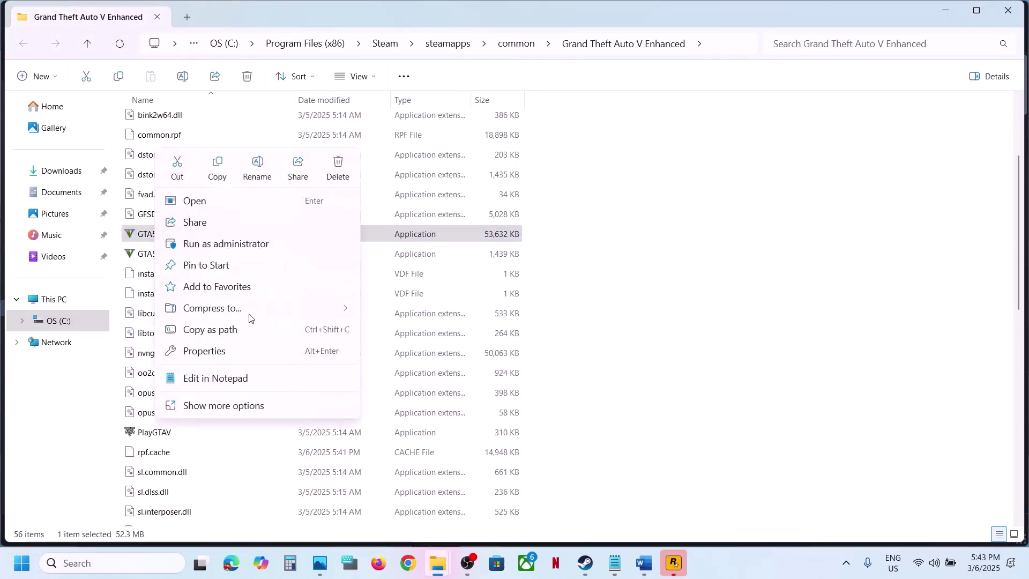
{"action": "left_click", "coordinate": [214, 353]}
{"action": "left_click", "coordinate": [283, 212]}
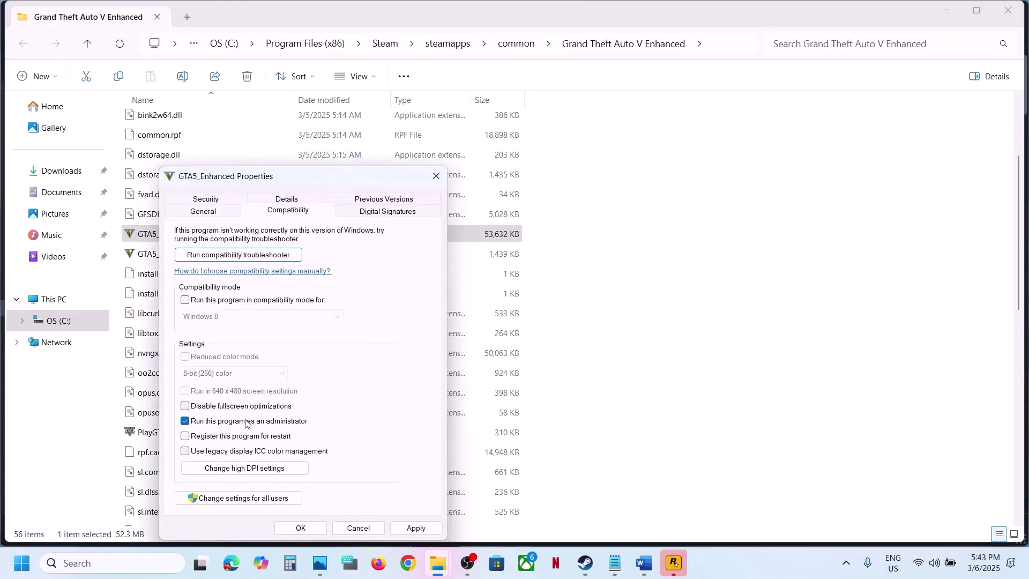
{"action": "left_click", "coordinate": [402, 526]}
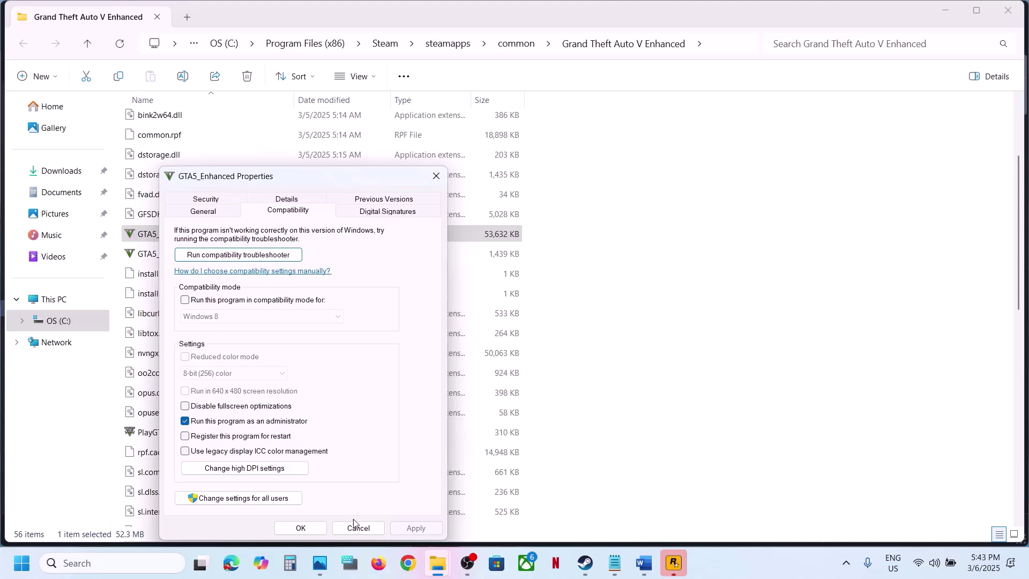
{"action": "left_click", "coordinate": [299, 528]}
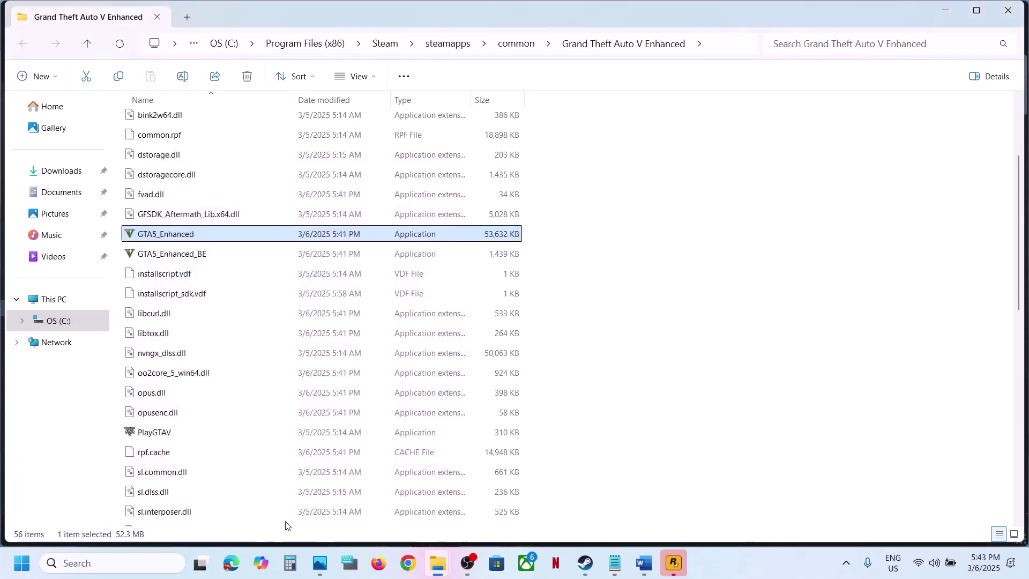
- Enable compatibility mode for Windows 8 on the GTA5_Enhanced application and apply the change
{"action": "right_click", "coordinate": [180, 237]}
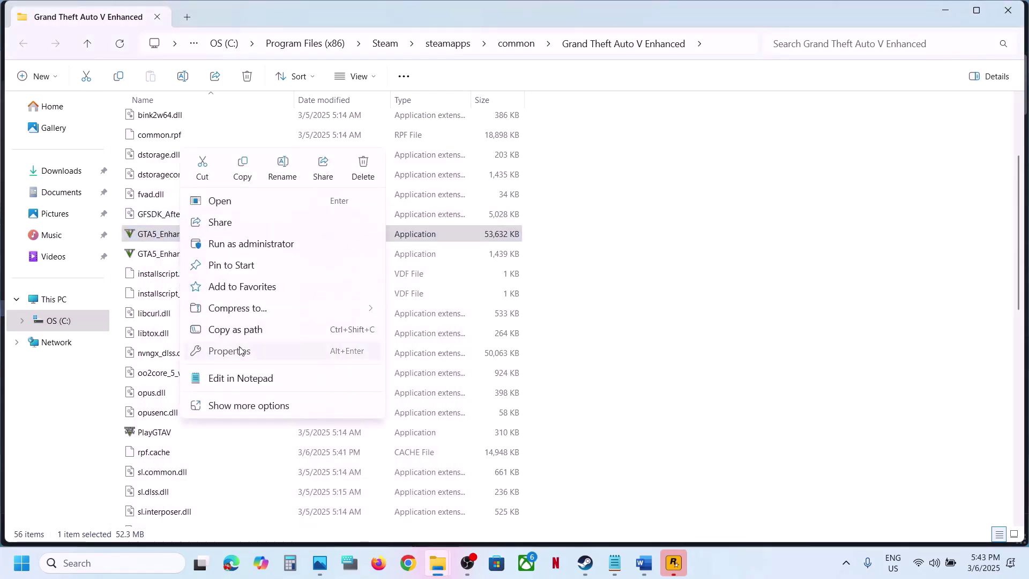
{"action": "left_click", "coordinate": [239, 352]}
{"action": "left_click", "coordinate": [297, 213]}
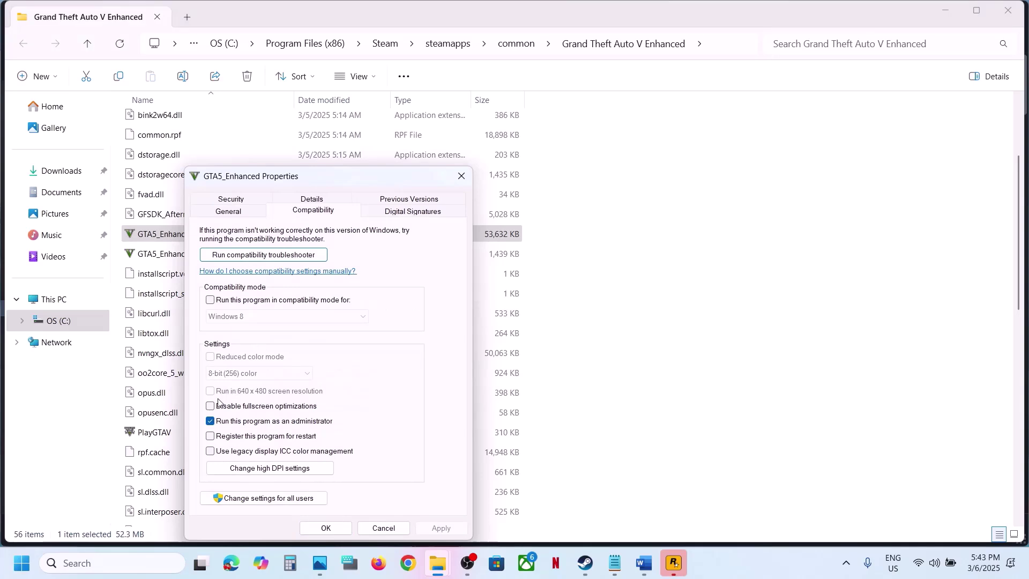
{"action": "left_click", "coordinate": [210, 300]}
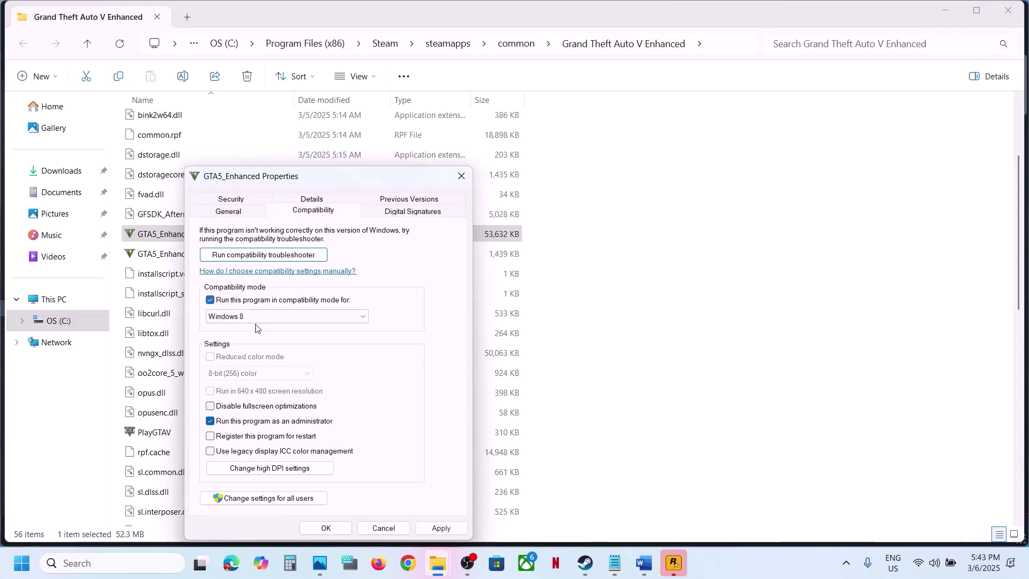
{"action": "left_click", "coordinate": [433, 530]}
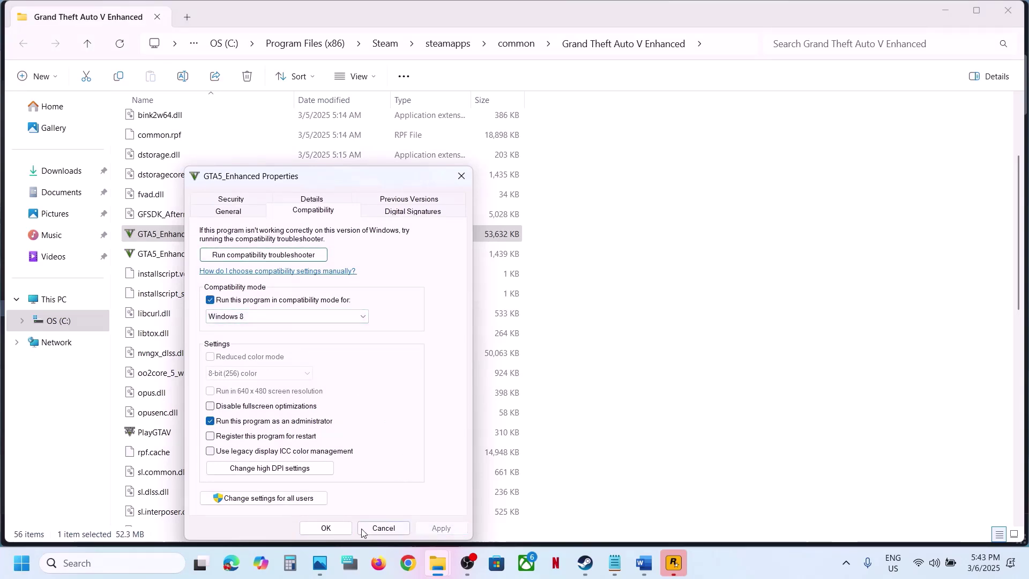
{"action": "left_click", "coordinate": [339, 529]}
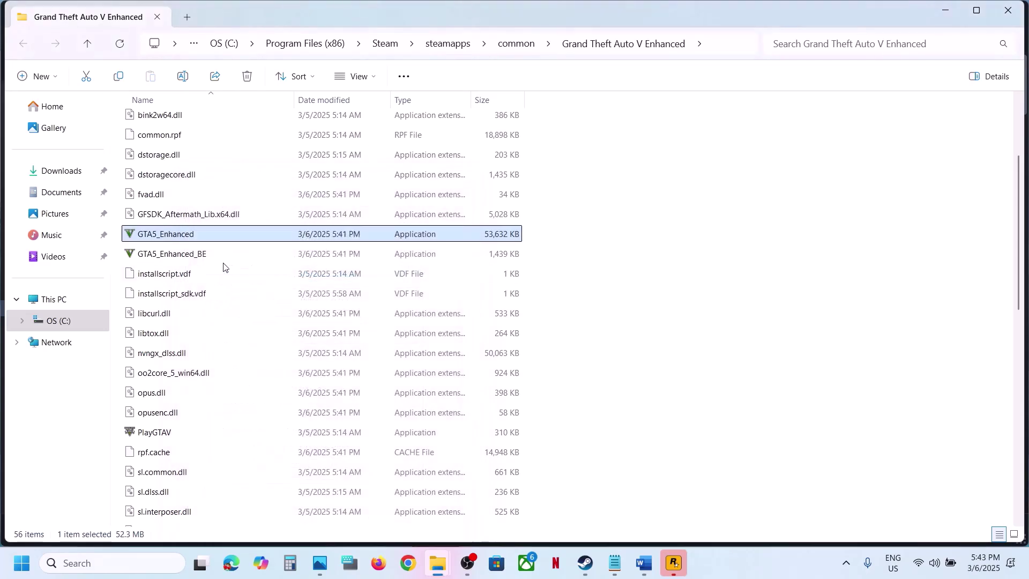
- Change the compatibility mode of GTA5_Enhanced to Windows 7 and apply it
{"action": "right_click", "coordinate": [187, 237]}
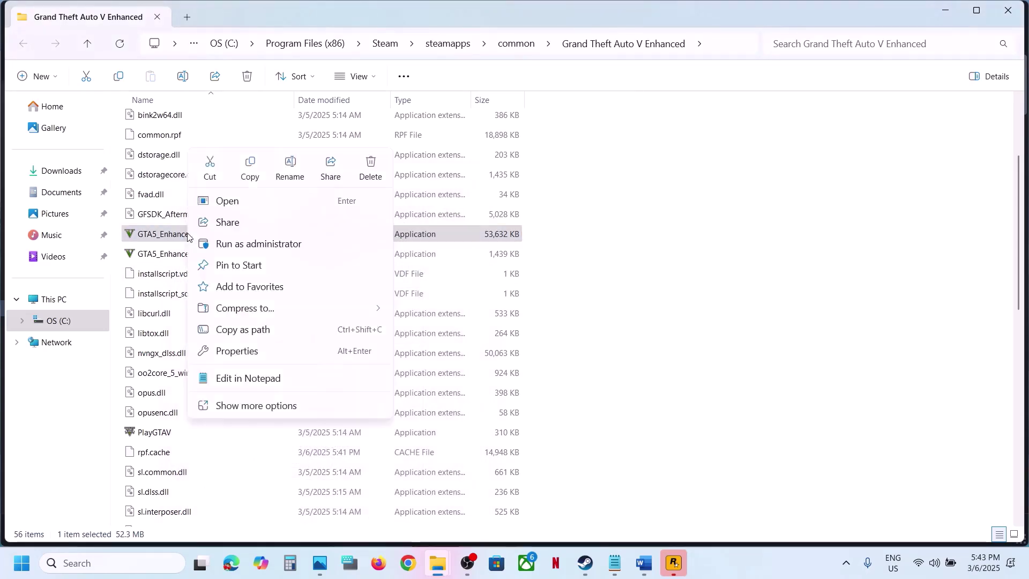
{"action": "left_click", "coordinate": [236, 351]}
{"action": "left_click", "coordinate": [323, 217]}
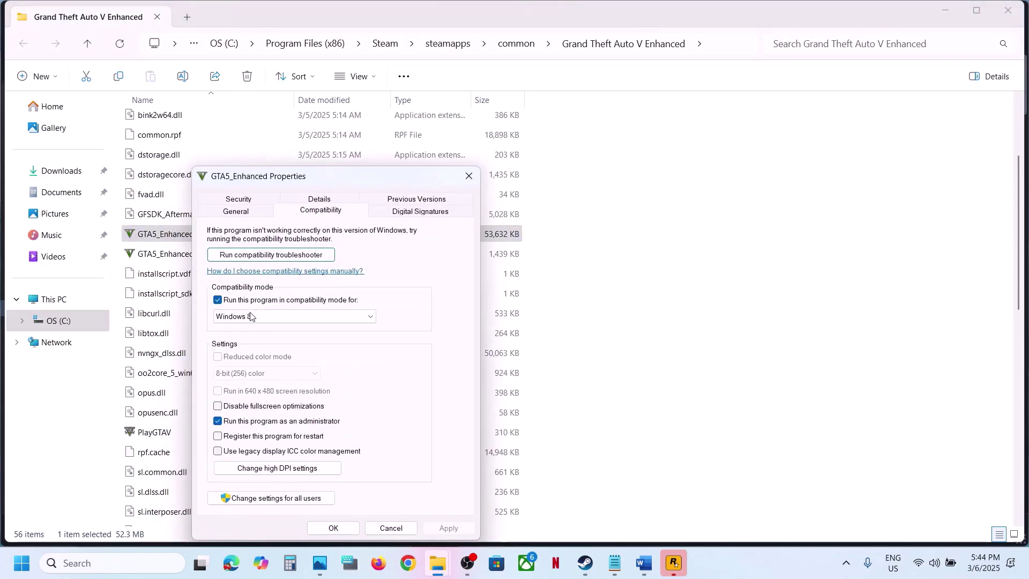
{"action": "left_click", "coordinate": [232, 317]}
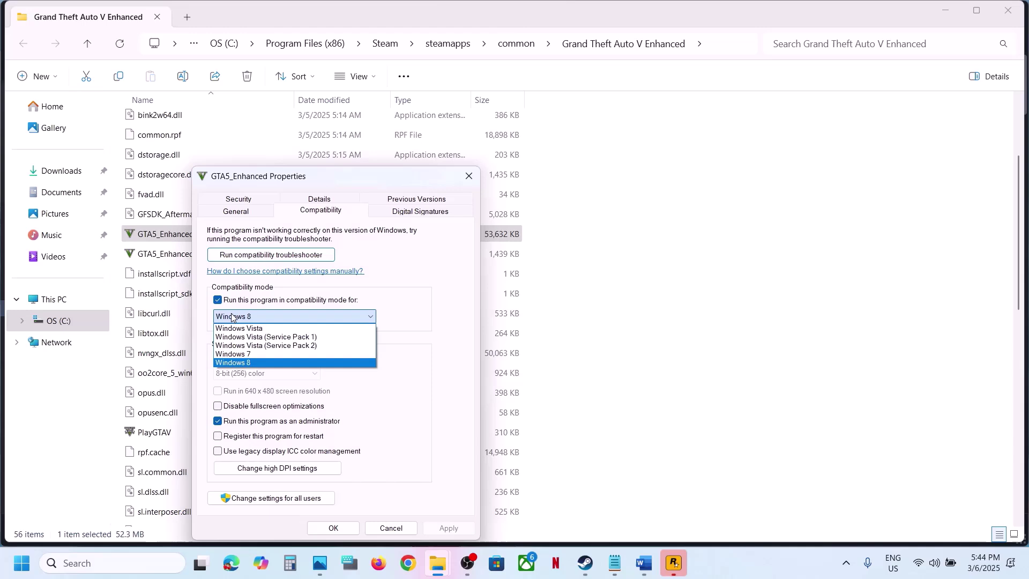
{"action": "left_click", "coordinate": [252, 354]}
{"action": "left_click", "coordinate": [432, 529]}
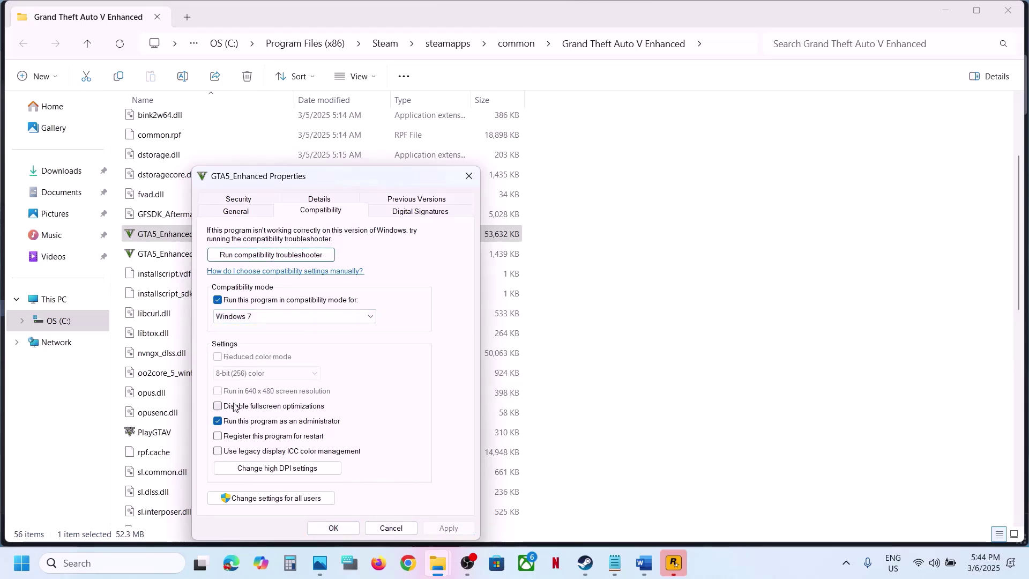
- Disable fullscreen optimizations for GTA5_Enhanced, apply the change and close its properties
{"action": "left_click", "coordinate": [217, 407]}
{"action": "left_click", "coordinate": [446, 528]}
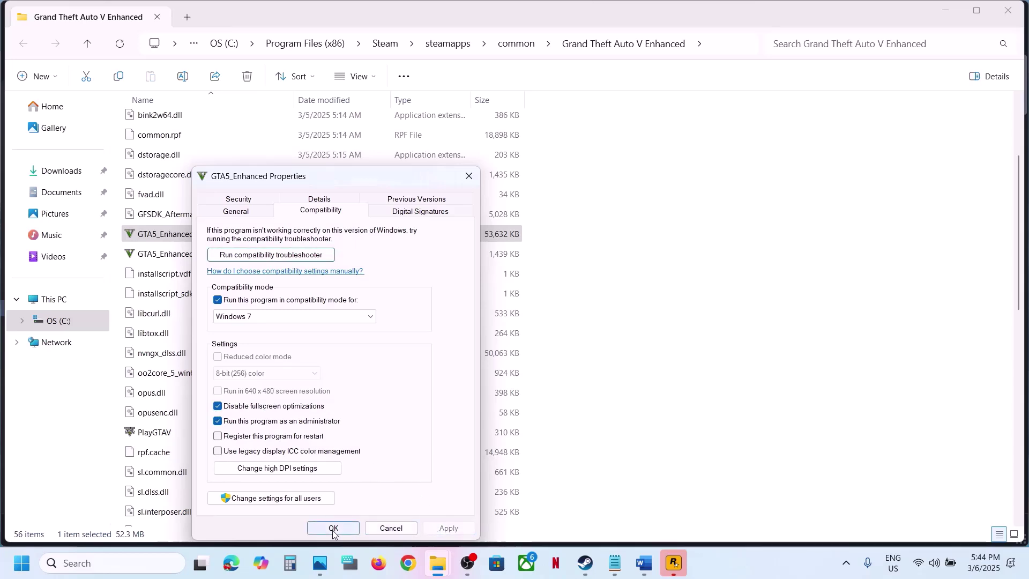
{"action": "left_click", "coordinate": [333, 529]}
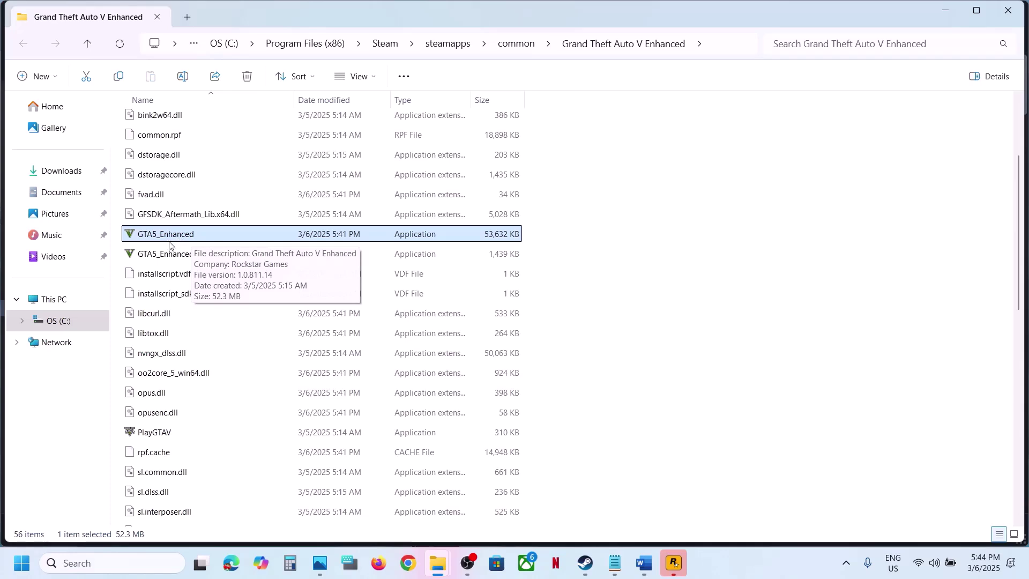
- Turn off compatibility mode, disabled fullscreen optimizations and run as administrator for the GTA5_Enhanced application, apply the change and close its properties
{"action": "left_click", "coordinate": [152, 262]}
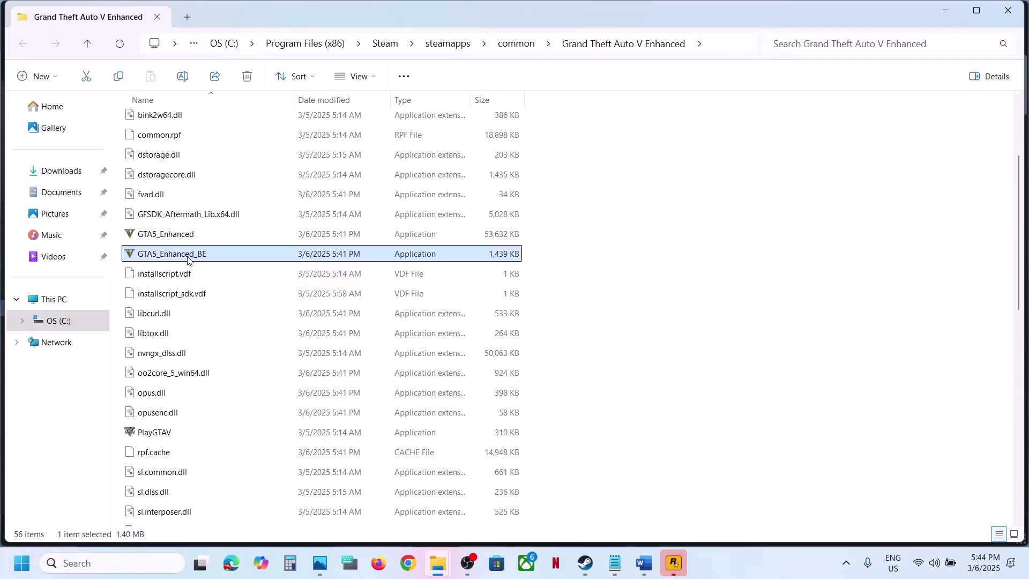
{"action": "left_click", "coordinate": [163, 433]}
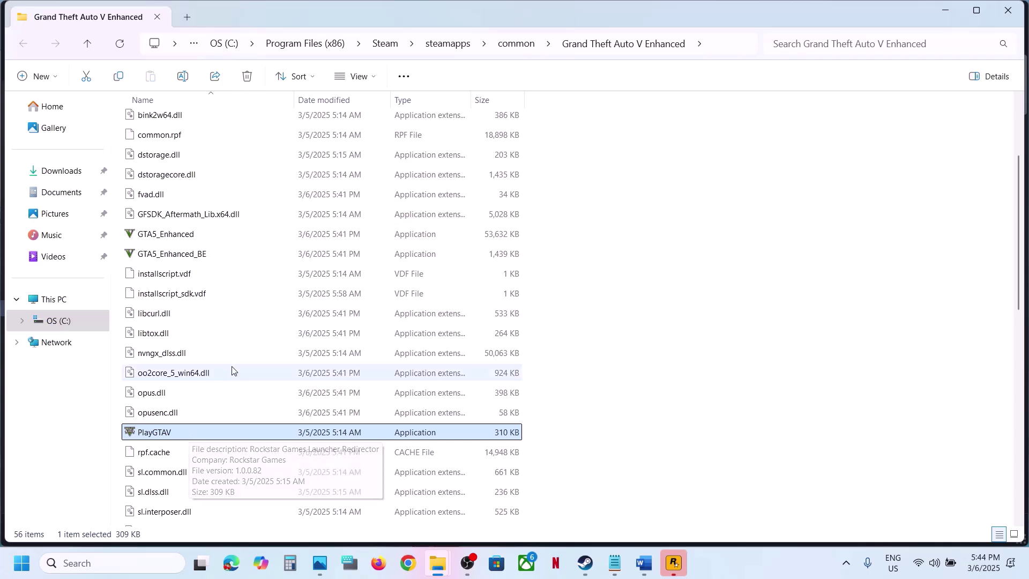
{"action": "left_click", "coordinate": [178, 238]}
{"action": "right_click", "coordinate": [179, 239]}
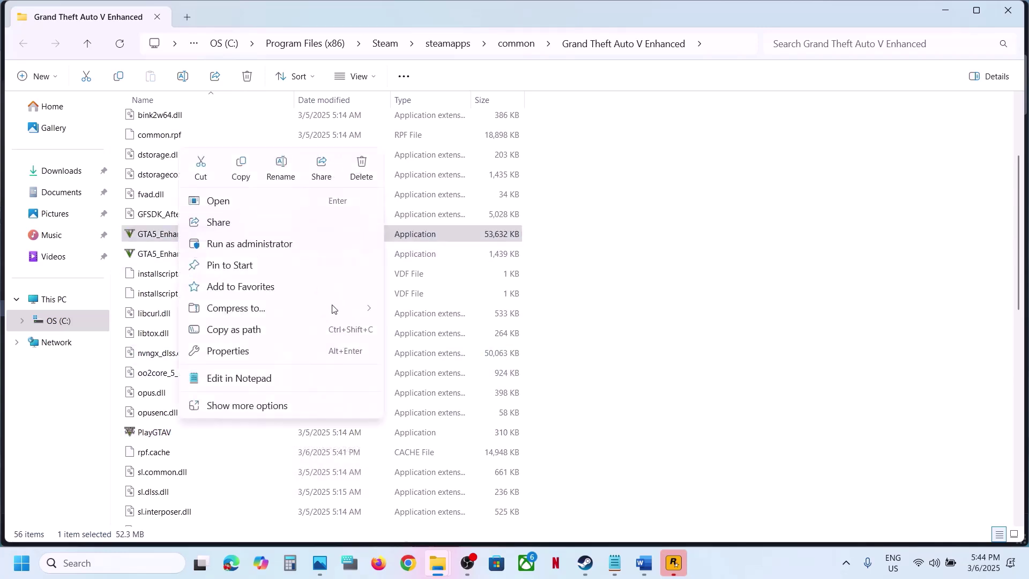
{"action": "left_click", "coordinate": [242, 352]}
{"action": "left_click", "coordinate": [316, 211]}
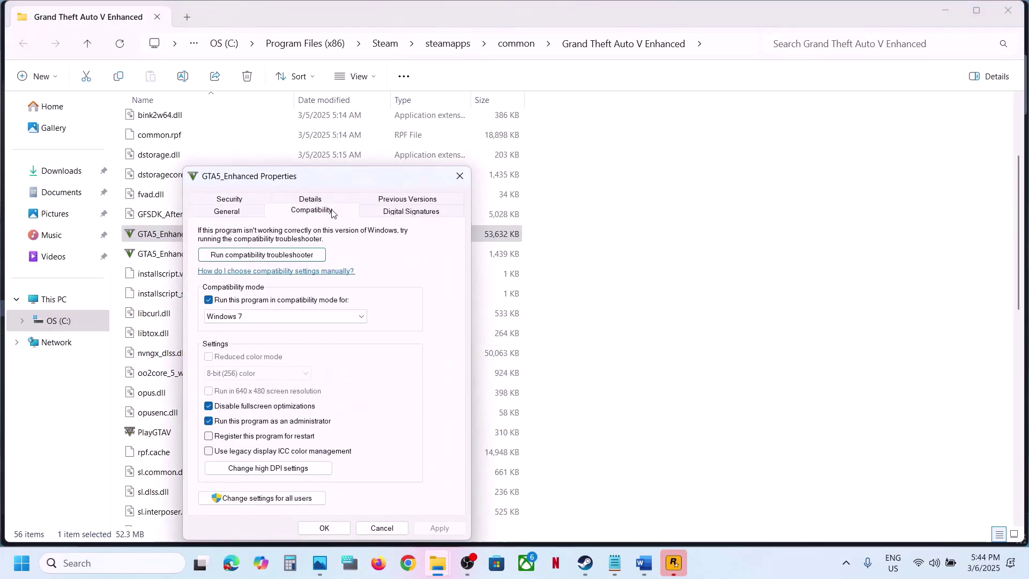
{"action": "left_click", "coordinate": [208, 299]}
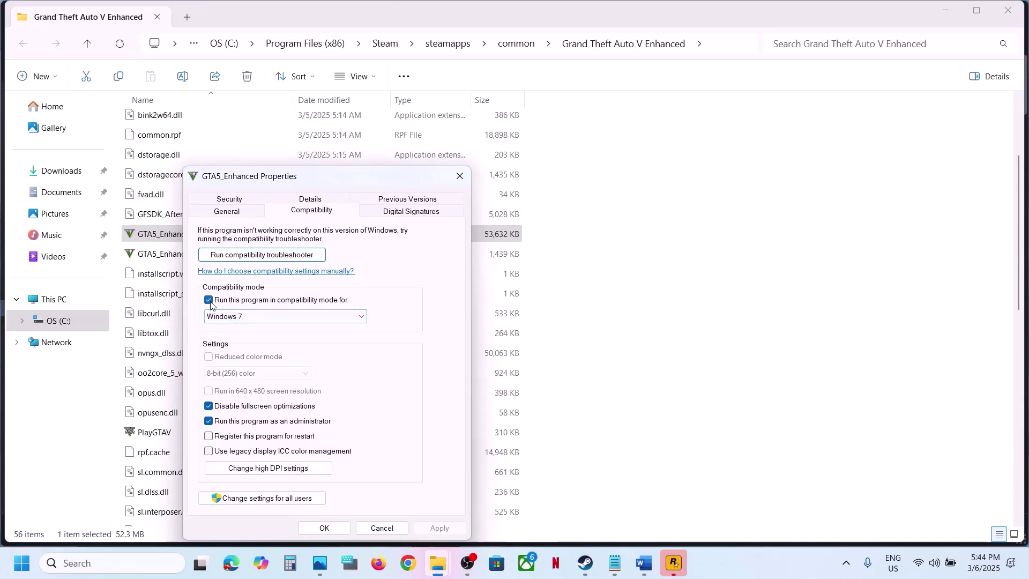
{"action": "left_click", "coordinate": [209, 421]}
{"action": "left_click", "coordinate": [436, 526]}
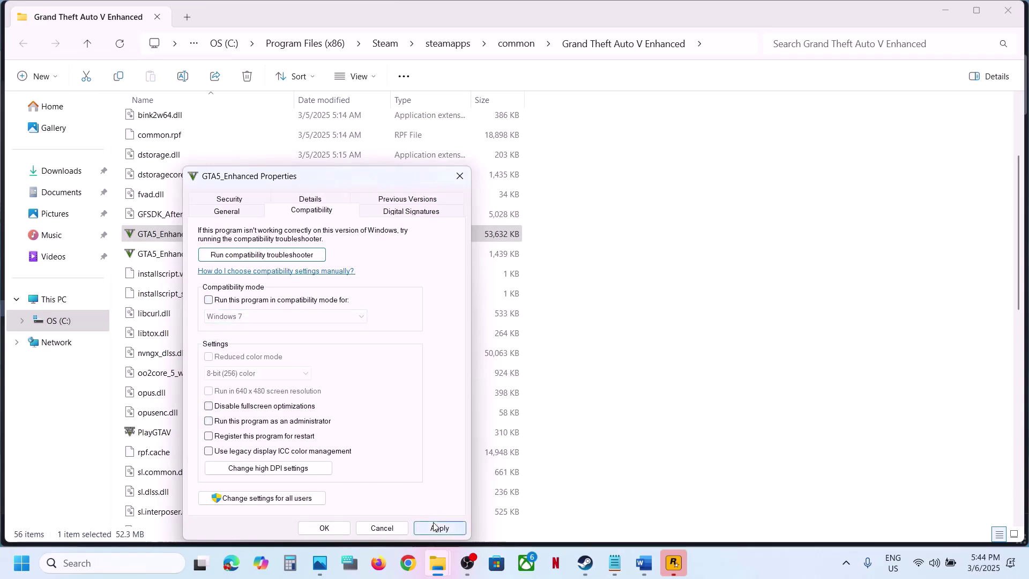
{"action": "left_click", "coordinate": [328, 528]}
- Switch to Steam and open the local installation folder of Grand Theft Auto V Legacy
{"action": "left_click", "coordinate": [587, 564]}
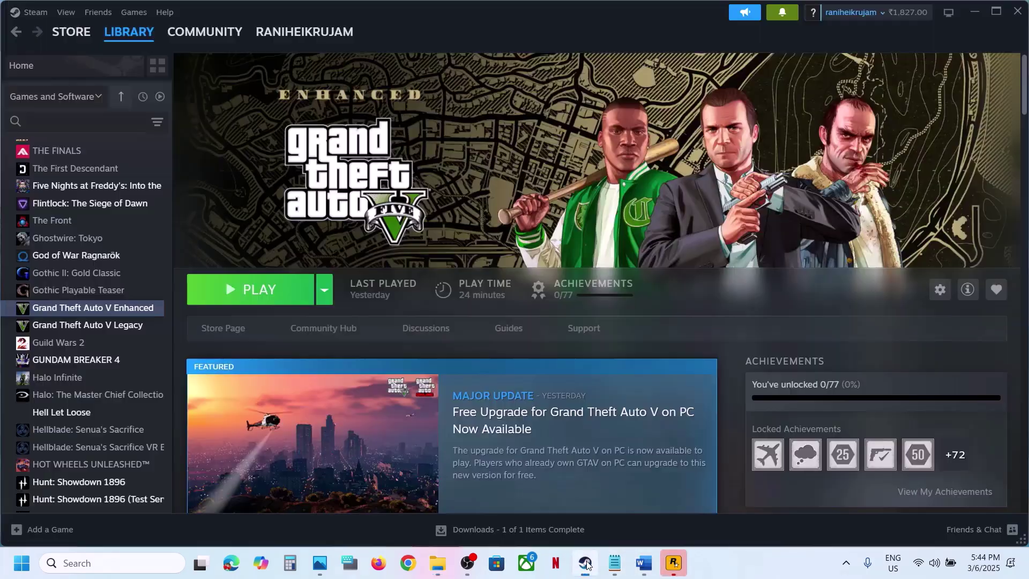
{"action": "left_click", "coordinate": [105, 328]}
{"action": "right_click", "coordinate": [105, 329]}
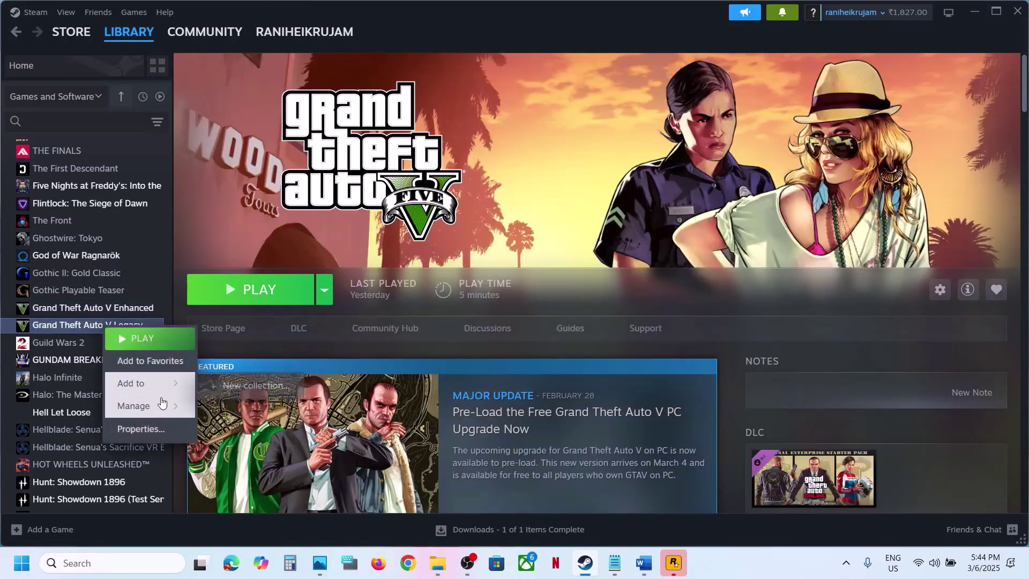
{"action": "mouse_move", "coordinate": [158, 406]}
{"action": "left_click", "coordinate": [250, 317]}
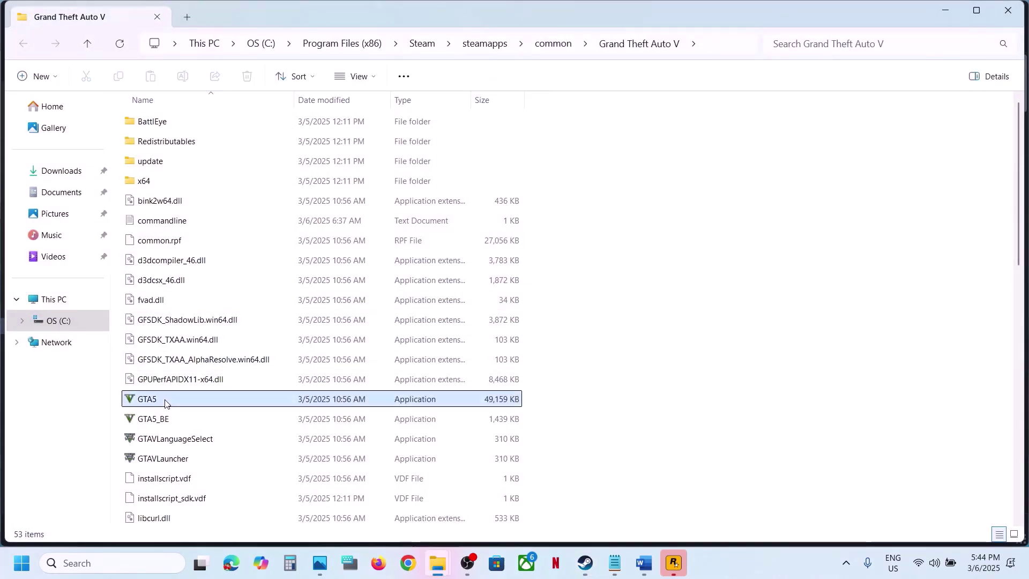
- Check the compatibility settings of the GTA5 application in the Legacy game folder and close its properties
{"action": "right_click", "coordinate": [185, 400]}
{"action": "left_click", "coordinate": [233, 334]}
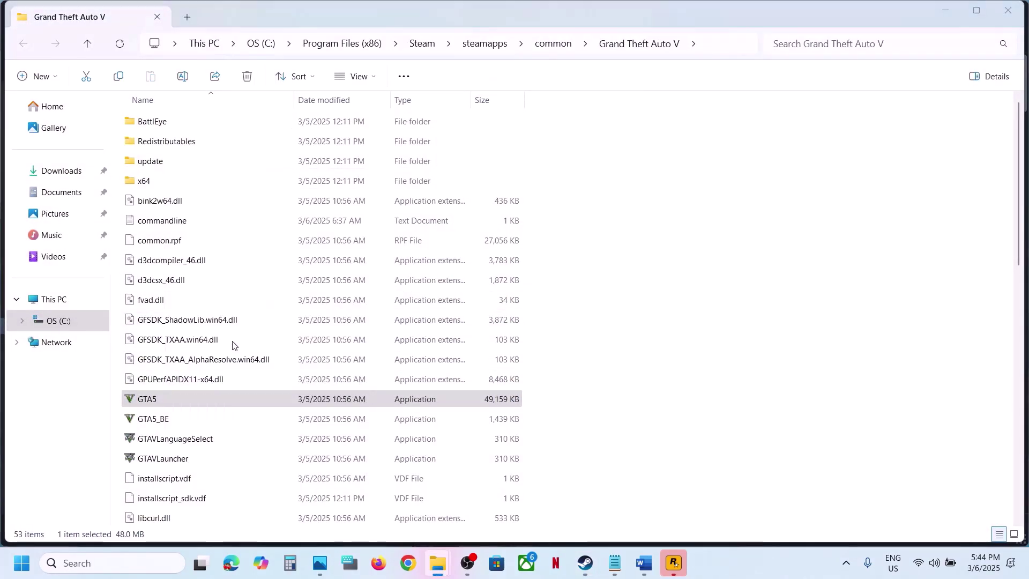
{"action": "left_click", "coordinate": [278, 211]}
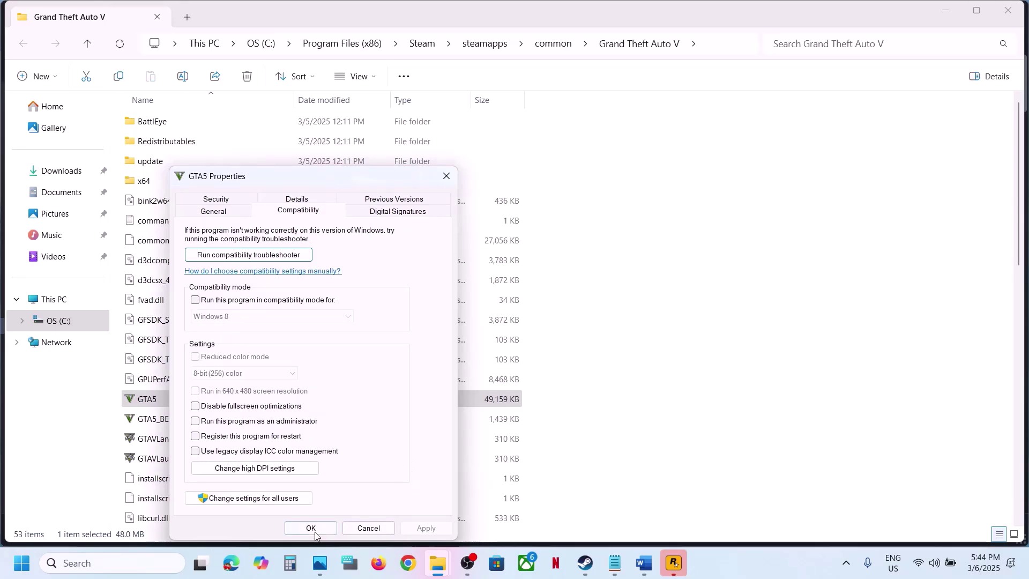
{"action": "left_click", "coordinate": [328, 530]}
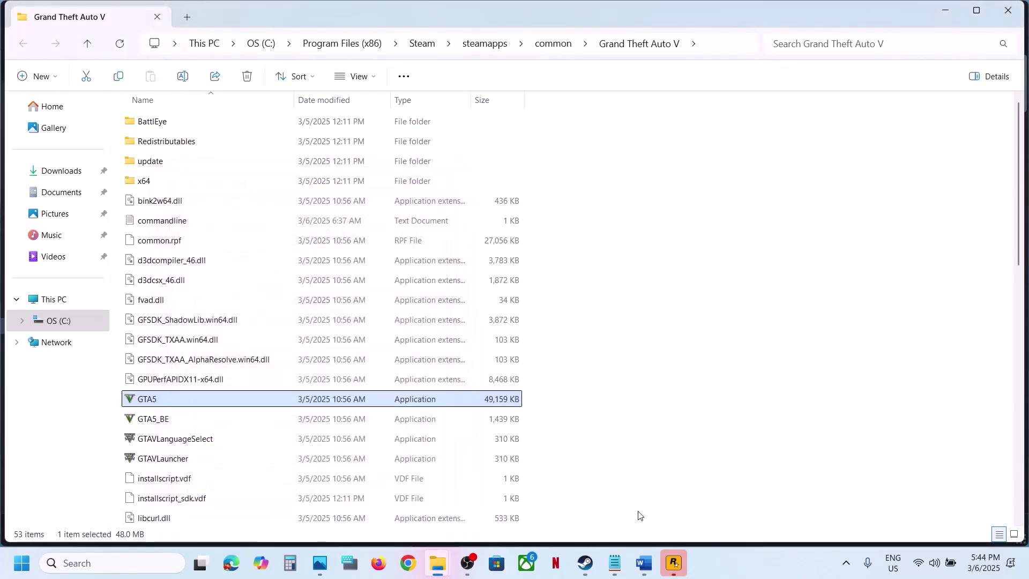
- Switch to the Word document, maximize it and read the troubleshooting instructions from Step 5 onward
{"action": "left_click", "coordinate": [637, 568]}
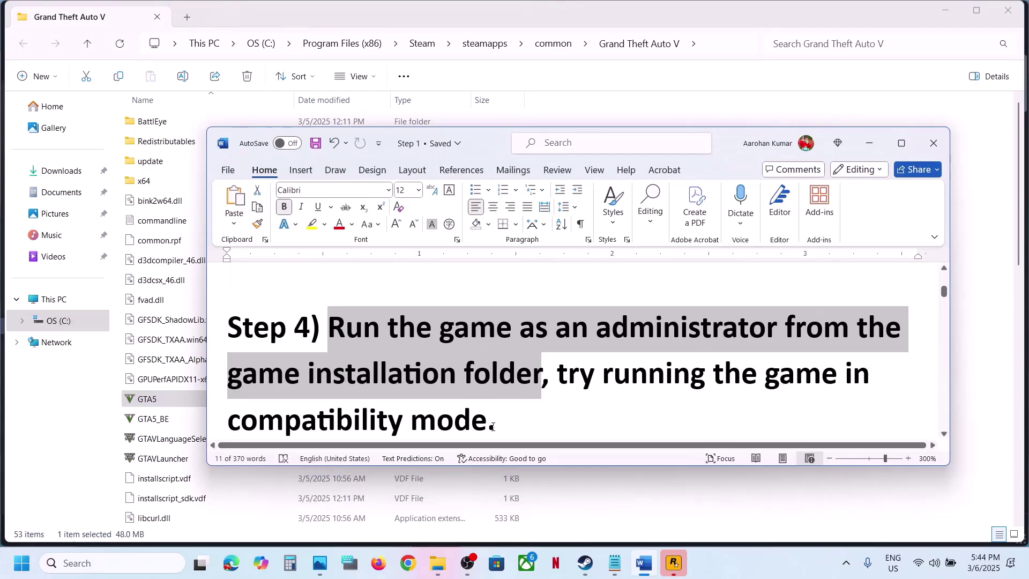
{"action": "scroll", "coordinate": [491, 427], "scroll_direction": "down", "scroll_amount": 5}
{"action": "left_click", "coordinate": [901, 143]}
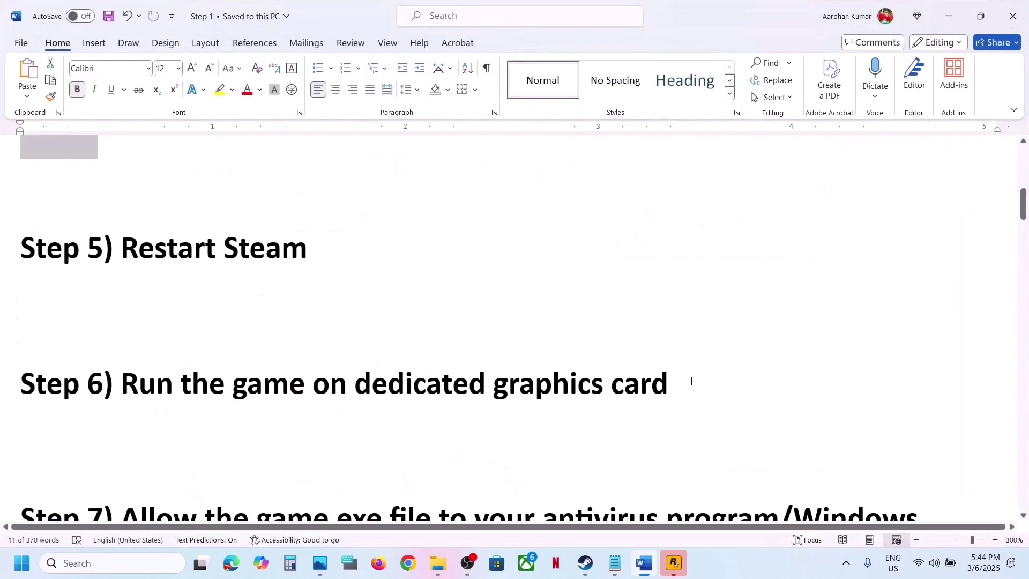
- Switch to Steam, locate its Exit command and dismiss the choices without quitting
{"action": "left_click", "coordinate": [587, 564]}
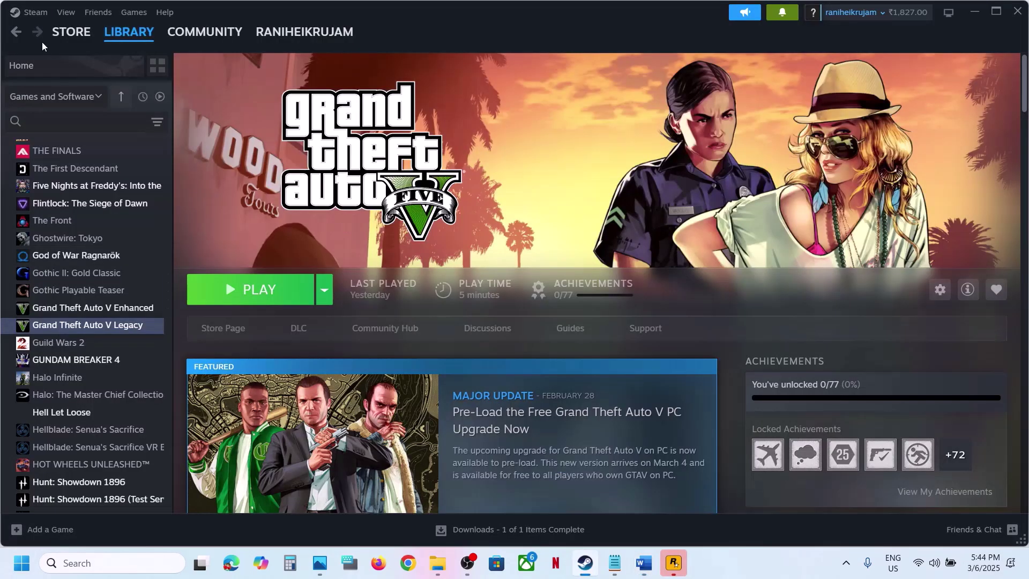
{"action": "left_click", "coordinate": [36, 12]}
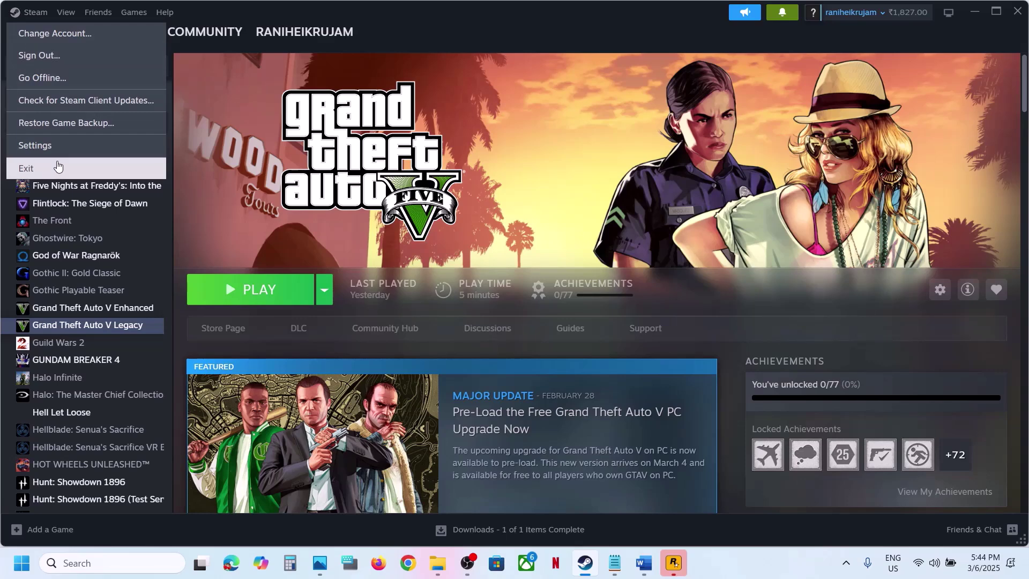
{"action": "left_click", "coordinate": [338, 142]}
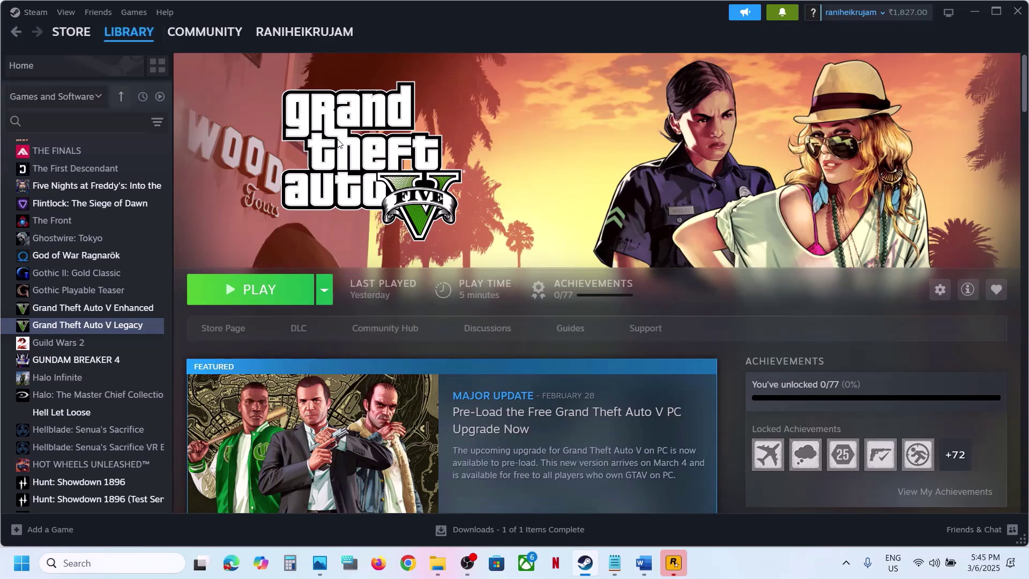
- Search Windows for "steam", view the launch options of the Steam app and close the search
{"action": "left_click", "coordinate": [83, 562]}
{"action": "type", "text": "steam"}
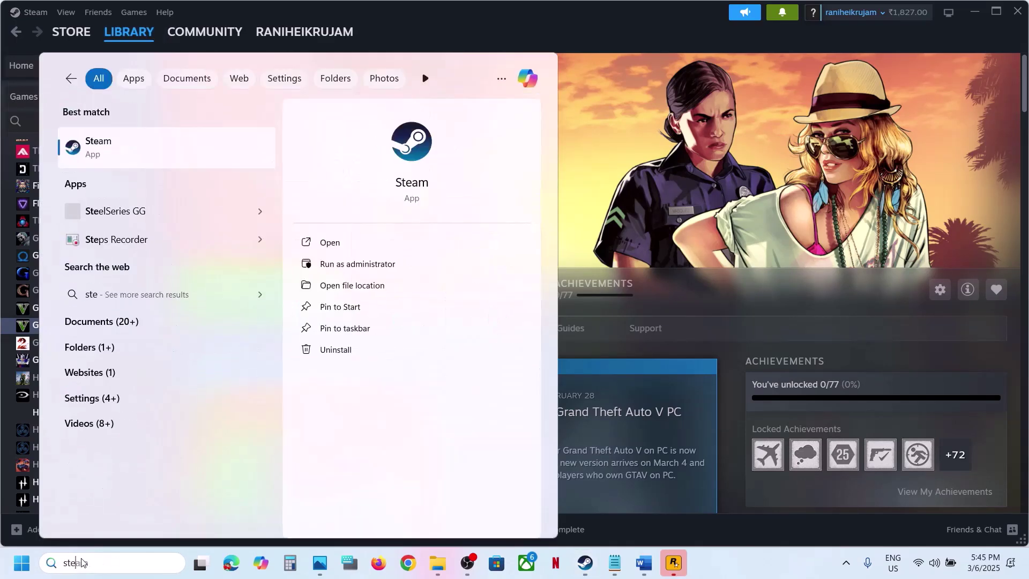
{"action": "right_click", "coordinate": [133, 147]}
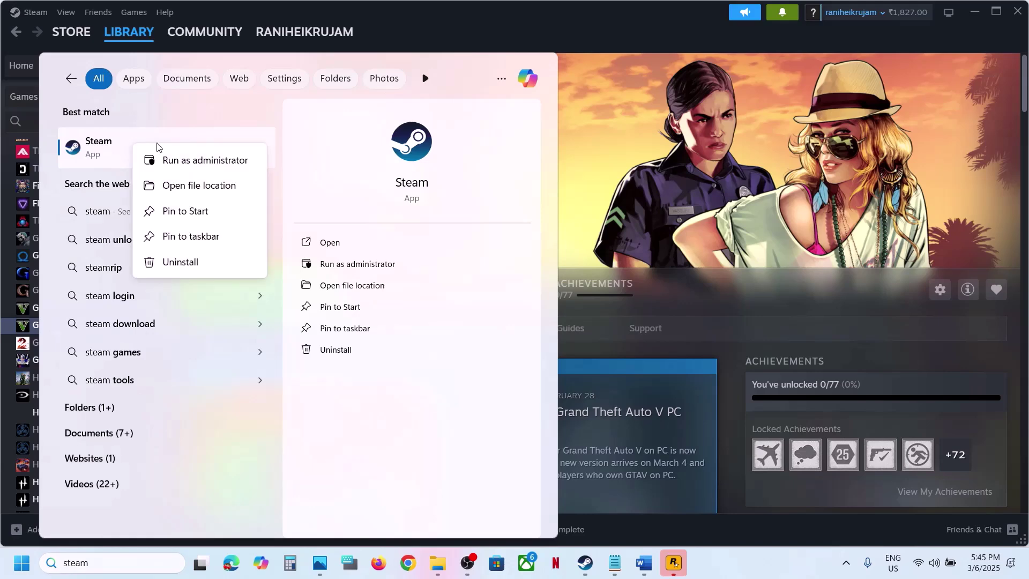
{"action": "left_click", "coordinate": [651, 212]}
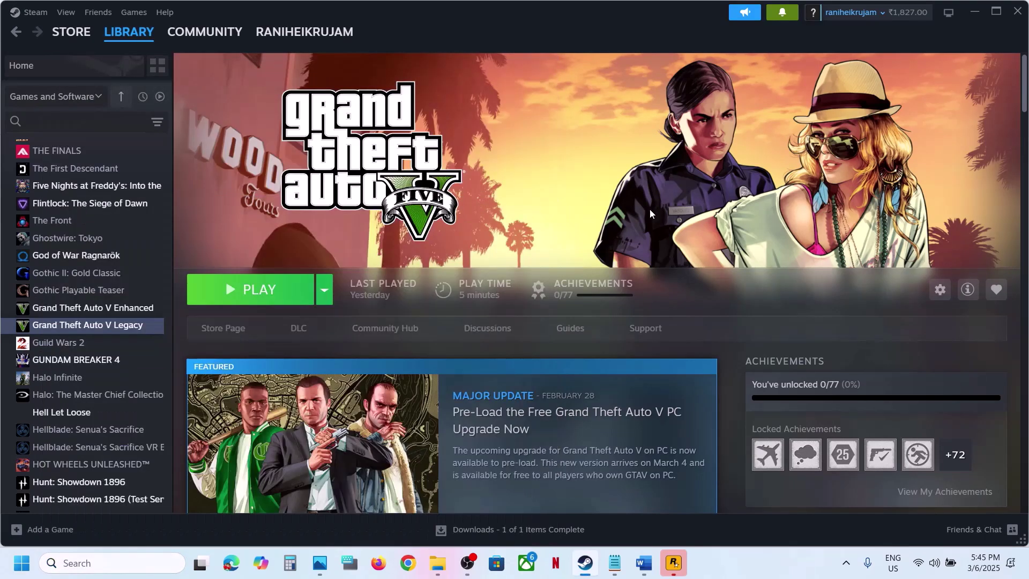
- Copy the word "graphics" from Step 6 of the Word document and search Windows with it to open Graphics settings
{"action": "left_click", "coordinate": [642, 562]}
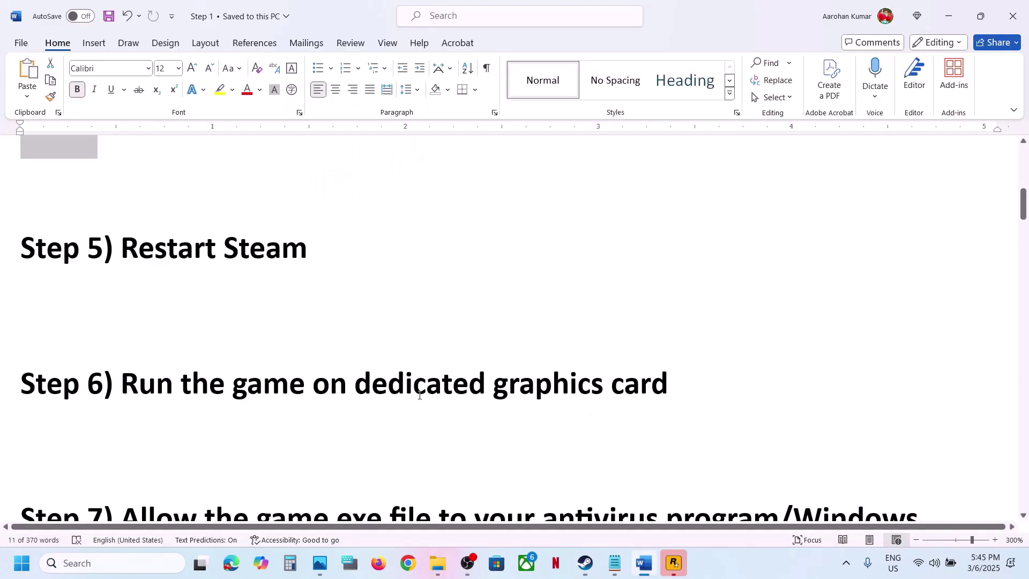
{"action": "left_click_drag", "start_coordinate": [159, 384], "coordinate": [669, 384]}
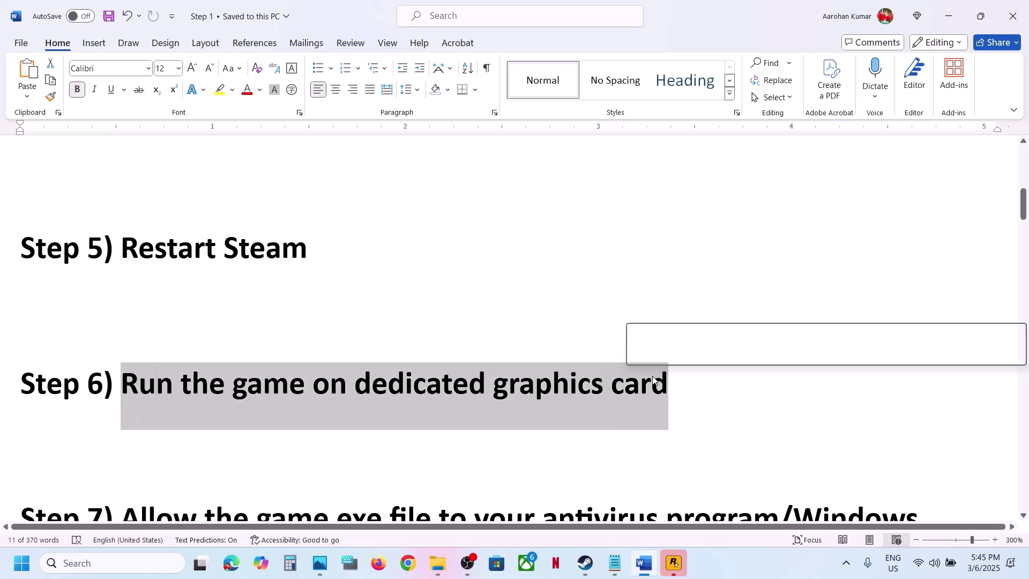
{"action": "left_click", "coordinate": [651, 383]}
{"action": "double_click", "coordinate": [572, 382]}
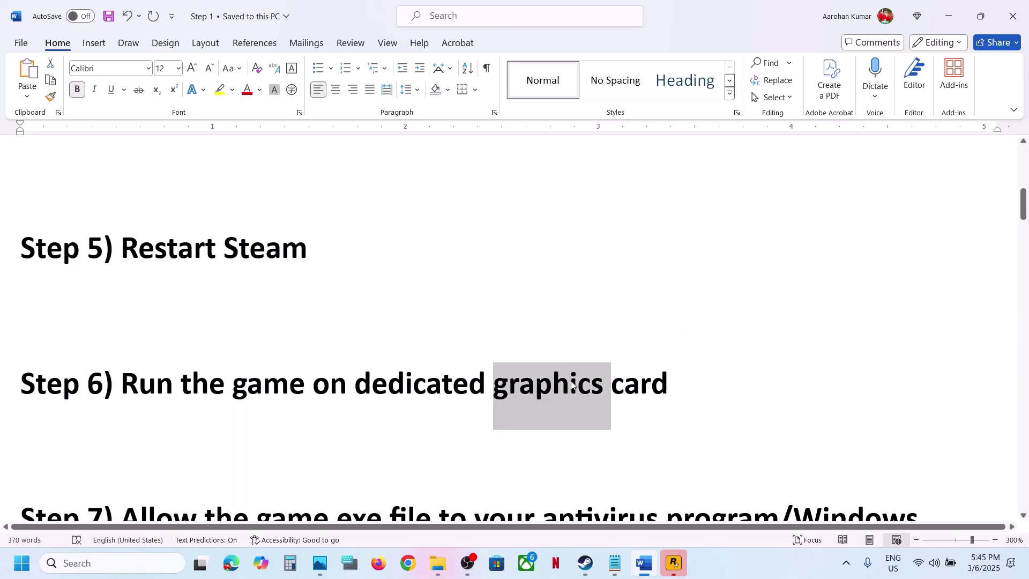
{"action": "key", "text": "ctrl+c"}
{"action": "left_click", "coordinate": [147, 562]}
{"action": "key", "text": "ctrl+v"}
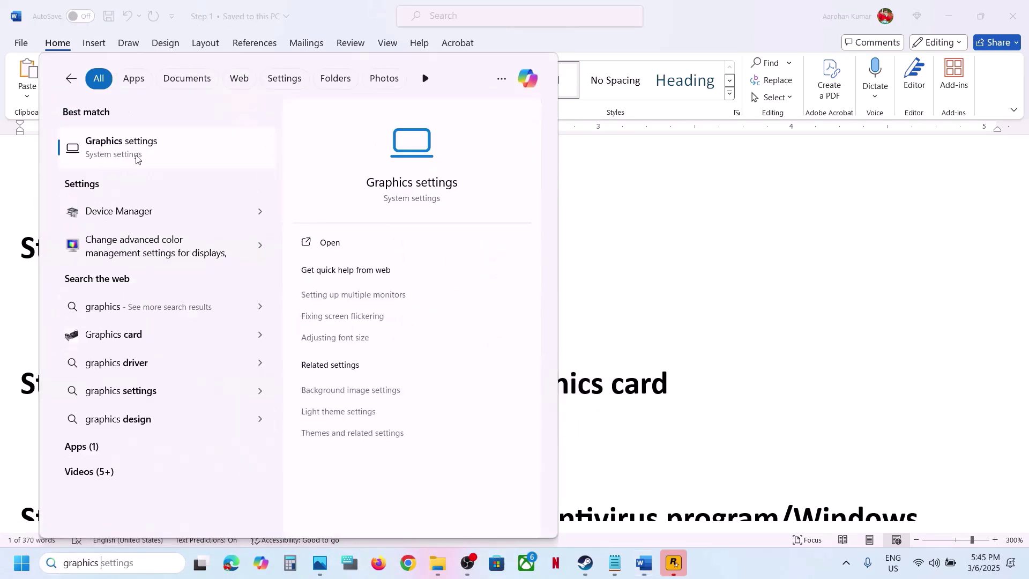
{"action": "left_click", "coordinate": [138, 156]}
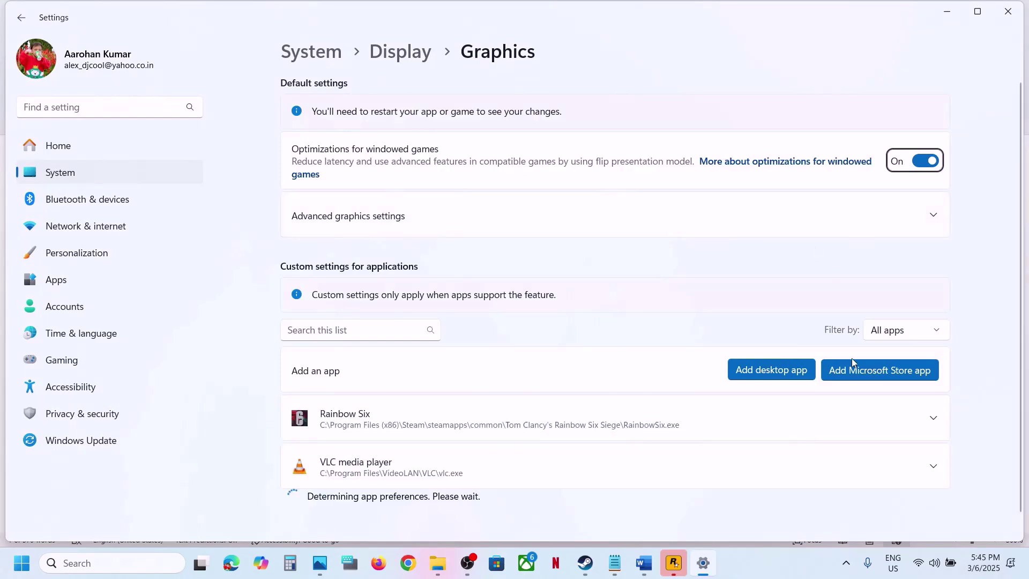
- Try to add GTA5_Enhanced from the Grand Theft Auto V Enhanced folder as a desktop app with custom graphics settings
{"action": "left_click", "coordinate": [765, 369]}
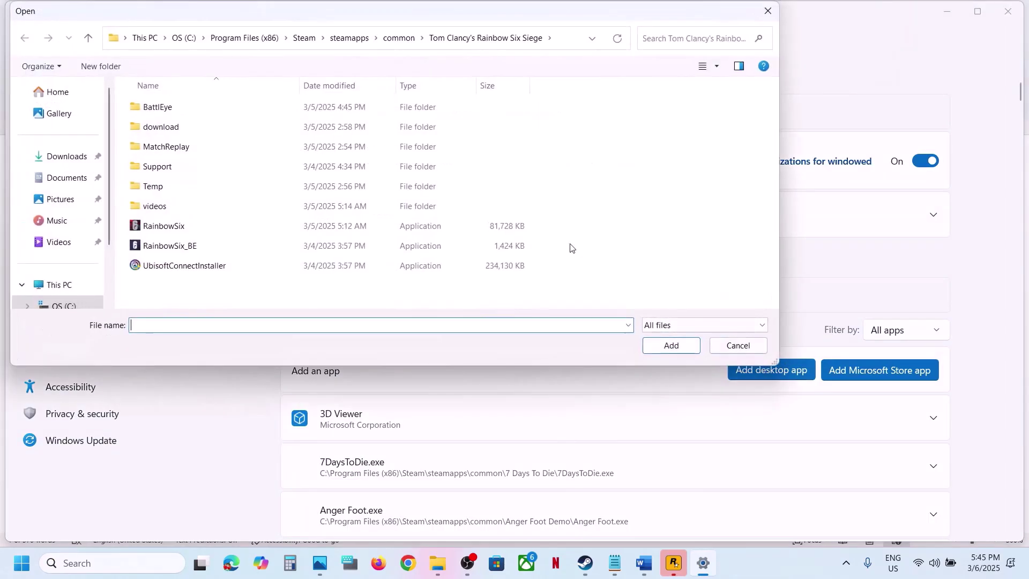
{"action": "left_click", "coordinate": [396, 44]}
{"action": "left_click", "coordinate": [461, 38]}
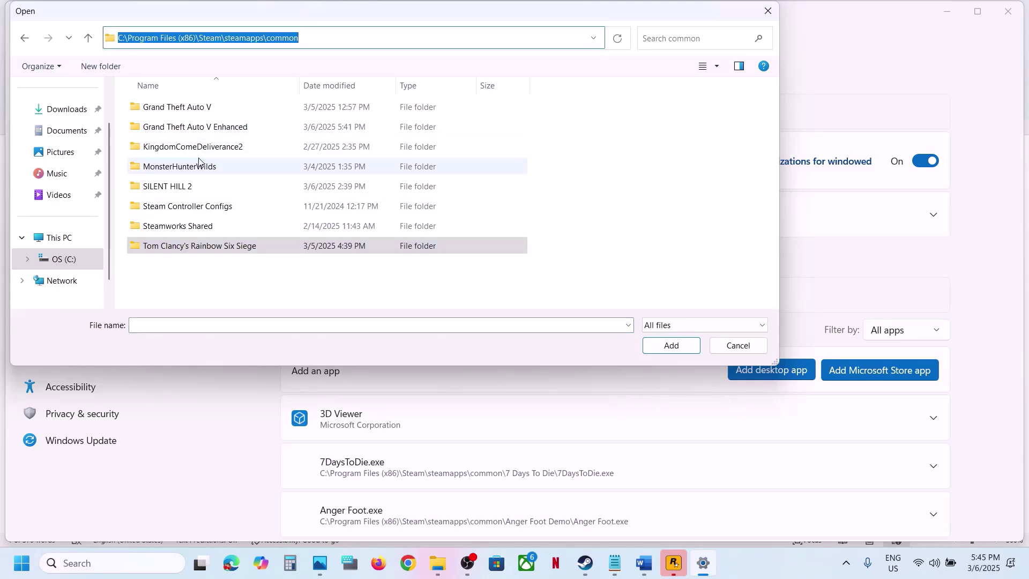
{"action": "left_click", "coordinate": [198, 109]}
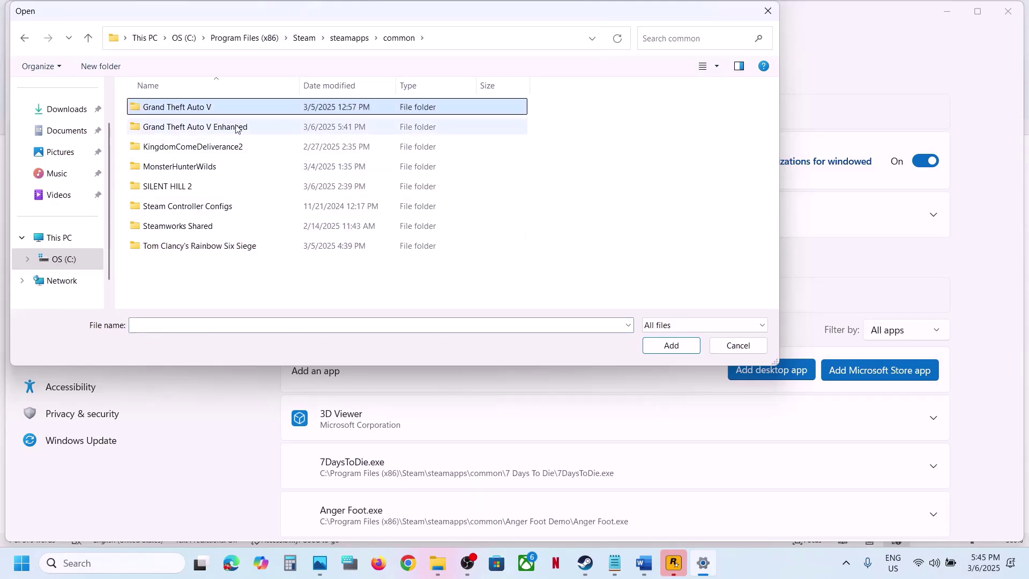
{"action": "double_click", "coordinate": [211, 128]}
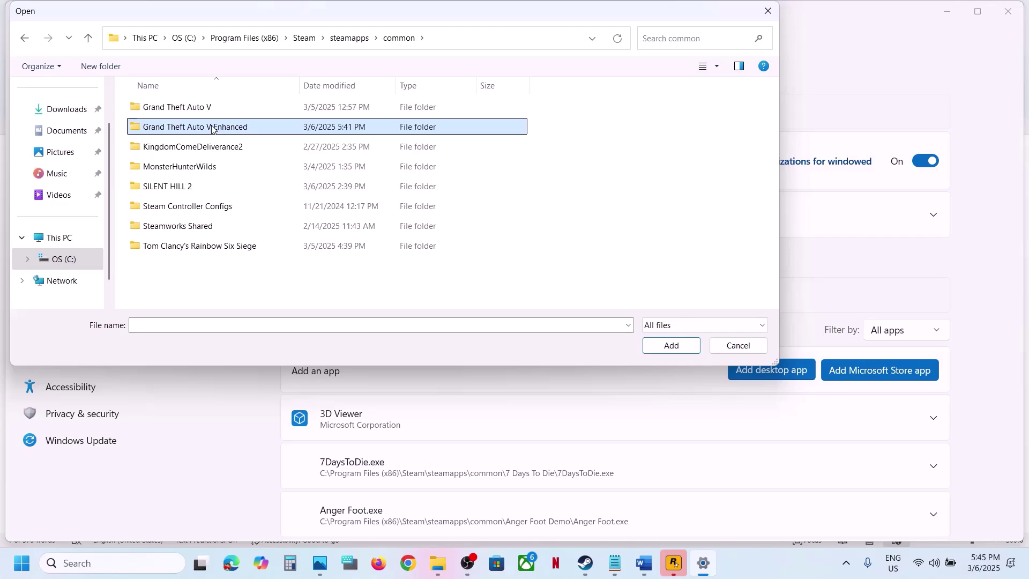
{"action": "left_click", "coordinate": [161, 204]}
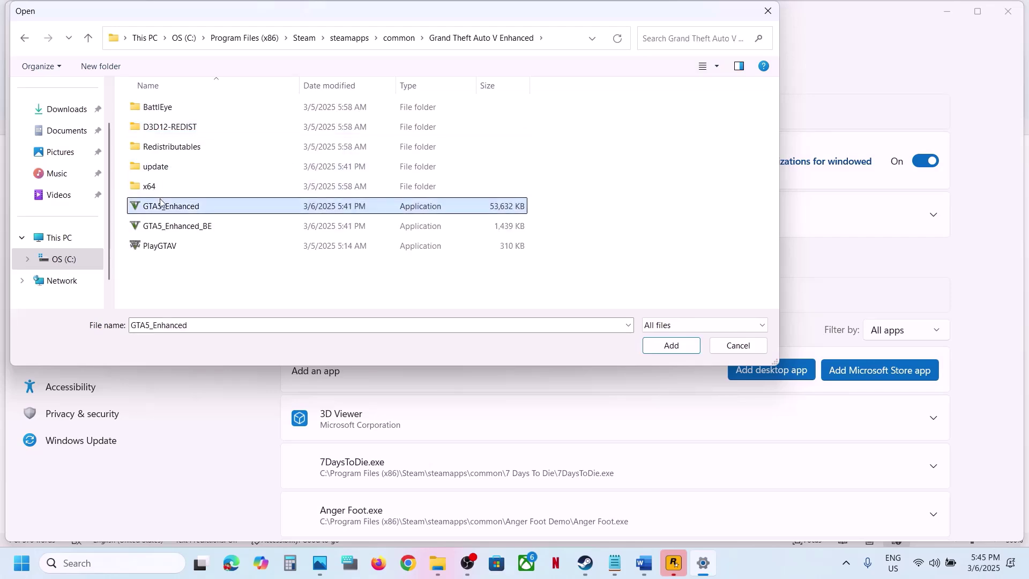
{"action": "left_click", "coordinate": [684, 350]}
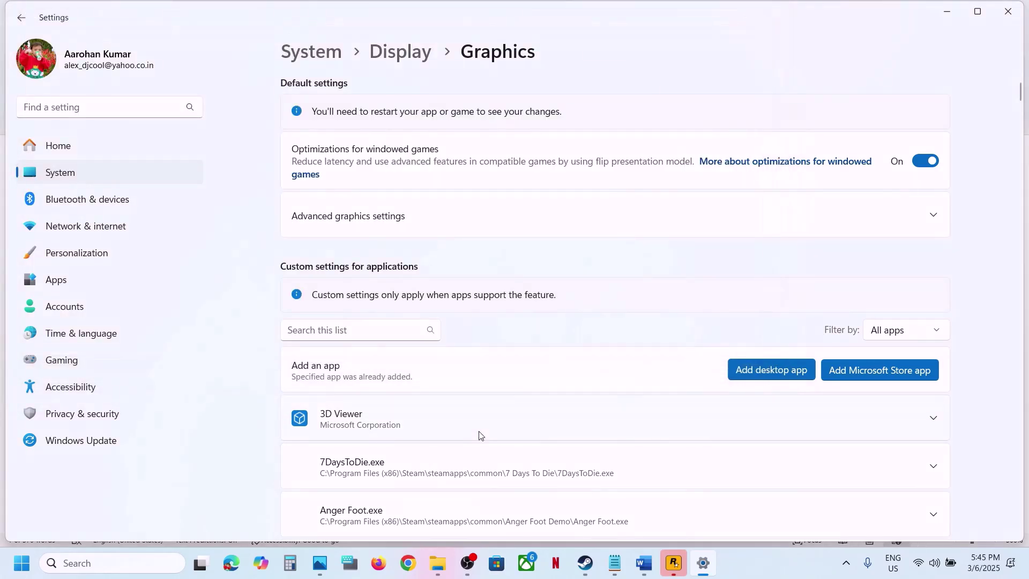
- Set the GPU preference of the Grand Theft Auto V app entry to High Performance (NVIDIA GeForce RTX 3050 Laptop GPU)
{"action": "scroll", "coordinate": [479, 435], "scroll_direction": "down", "scroll_amount": 5}
{"action": "scroll", "coordinate": [479, 435], "scroll_direction": "down", "scroll_amount": 5}
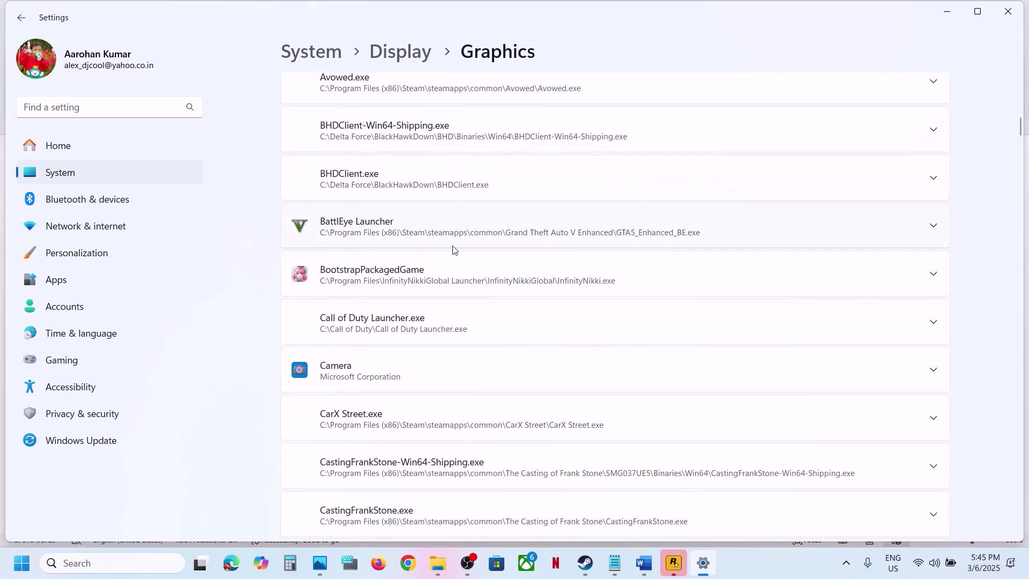
{"action": "scroll", "coordinate": [453, 250], "scroll_direction": "down", "scroll_amount": 18}
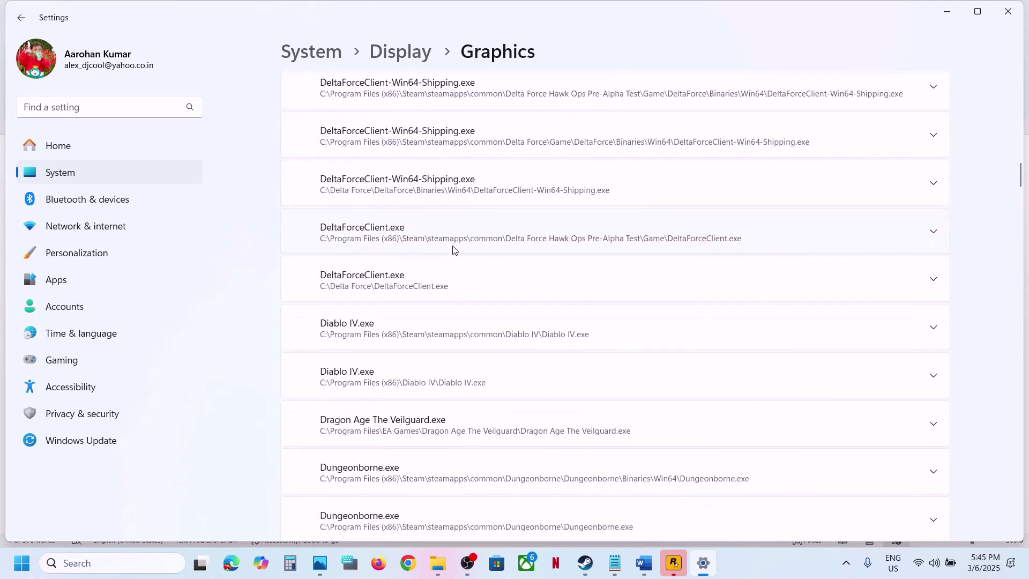
{"action": "scroll", "coordinate": [453, 249], "scroll_direction": "down", "scroll_amount": 20}
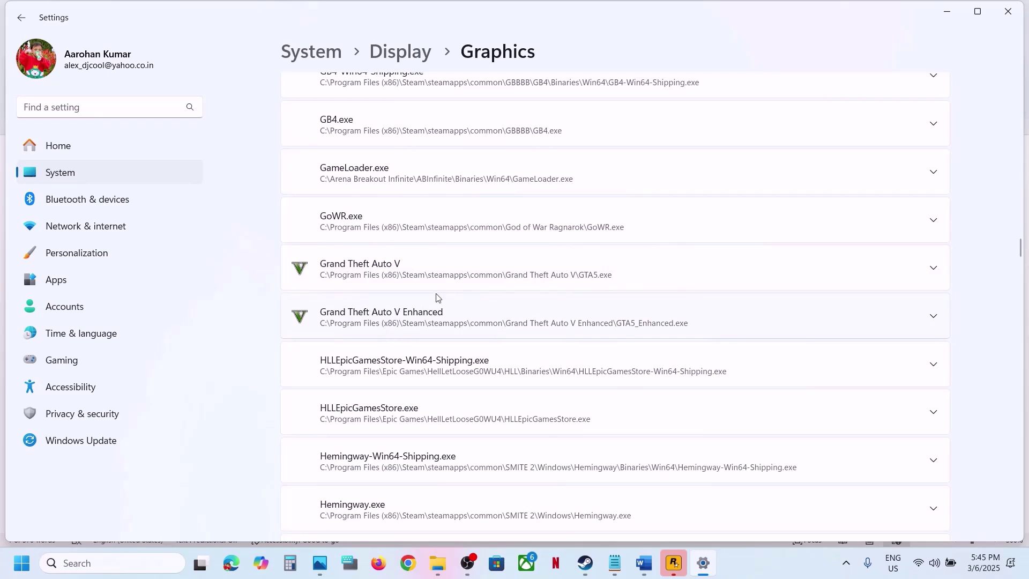
{"action": "left_click", "coordinate": [413, 279]}
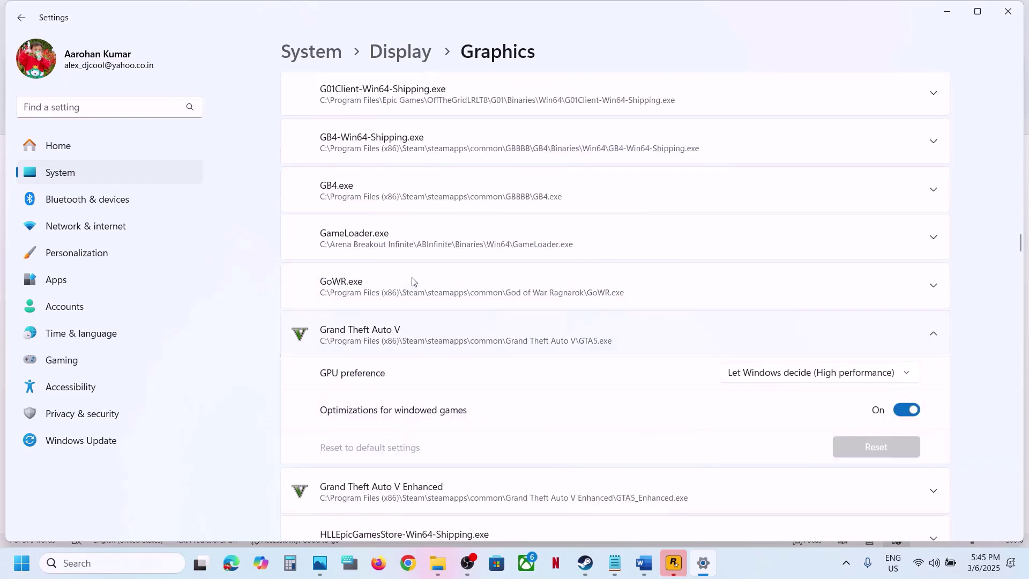
{"action": "left_click", "coordinate": [837, 379]}
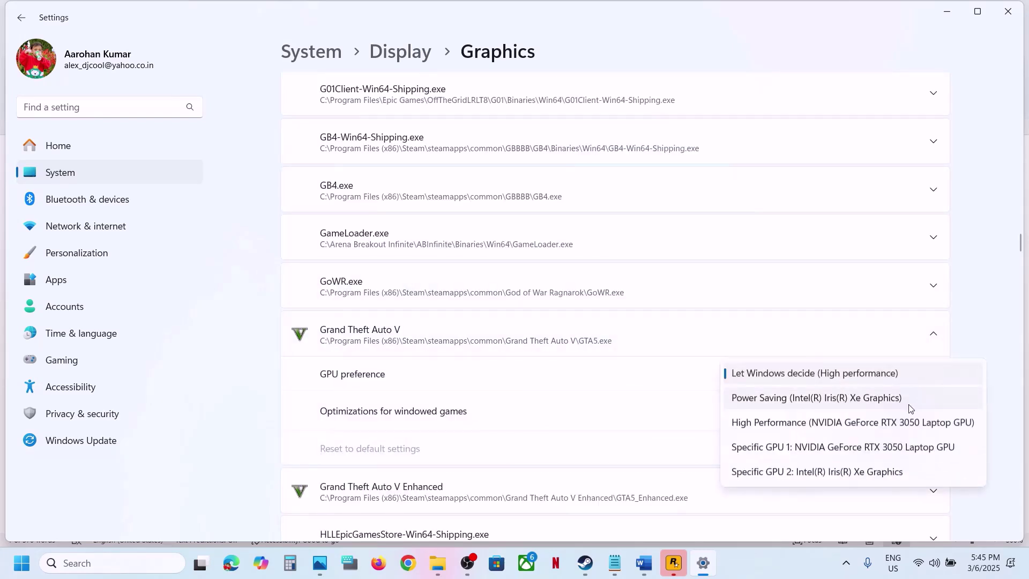
{"action": "left_click", "coordinate": [842, 424]}
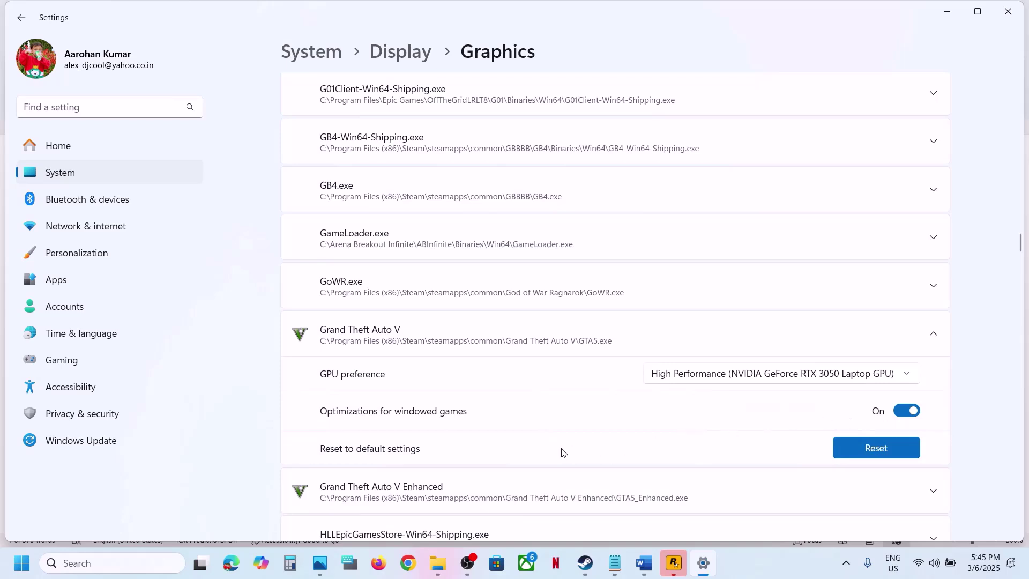
- Expand the Grand Theft Auto V Enhanced entry, check its GPU preference options without changing them and close Settings
{"action": "scroll", "coordinate": [562, 452], "scroll_direction": "down", "scroll_amount": 2}
{"action": "left_click", "coordinate": [467, 372]}
{"action": "scroll", "coordinate": [873, 392], "scroll_direction": "up", "scroll_amount": 1}
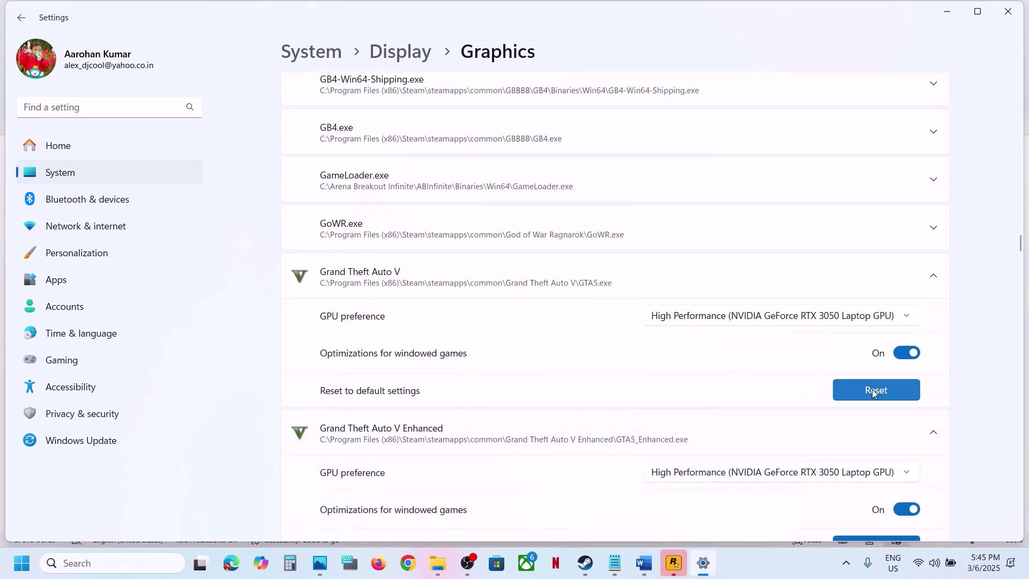
{"action": "scroll", "coordinate": [718, 411], "scroll_direction": "down", "scroll_amount": 2}
{"action": "left_click", "coordinate": [754, 374]}
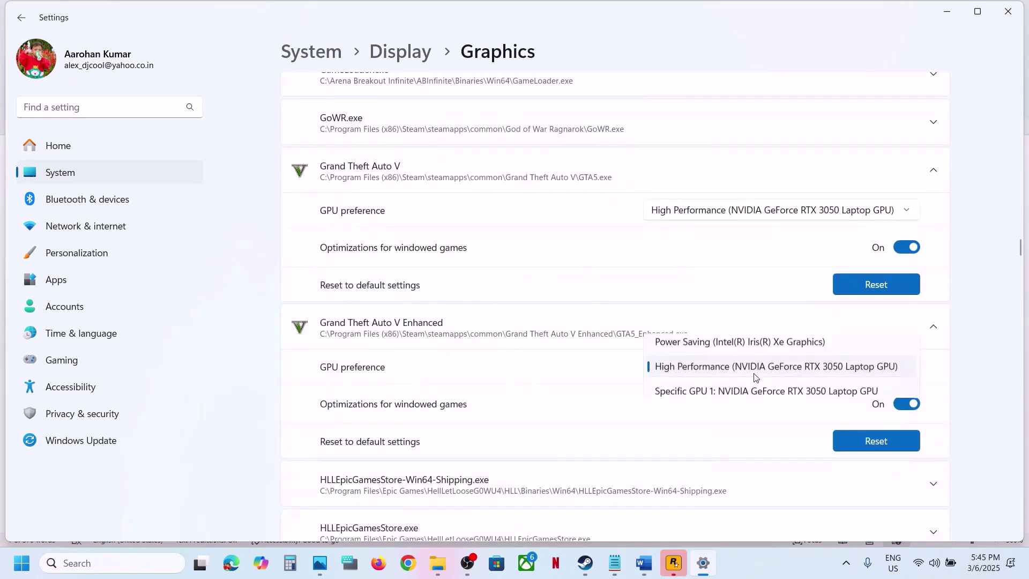
{"action": "left_click", "coordinate": [962, 305]}
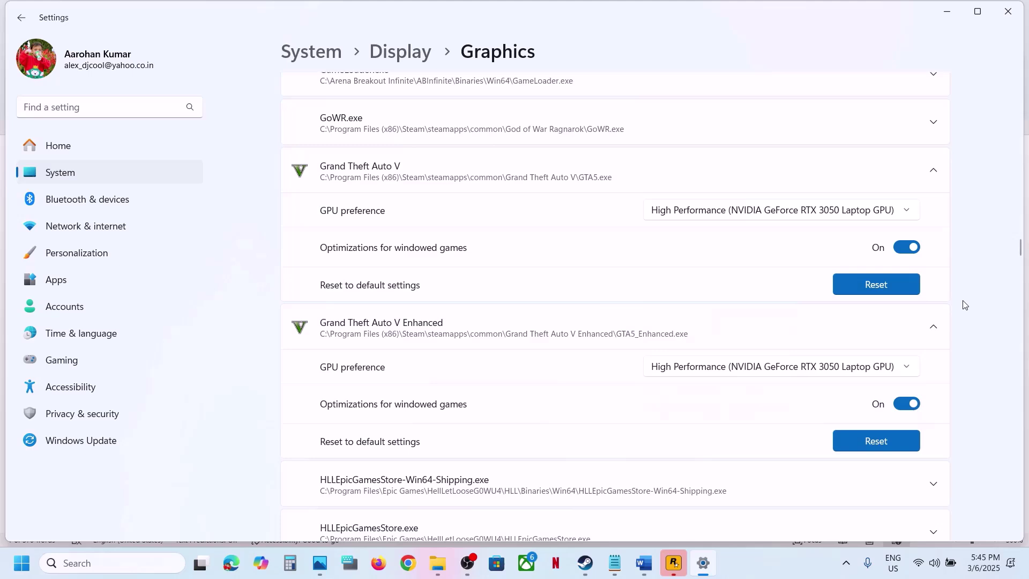
{"action": "left_click", "coordinate": [1009, 13]}
- Read Step 7 of the Word document about allowing the game exe file through the antivirus program, Windows Security and Firewall
{"action": "scroll", "coordinate": [607, 357], "scroll_direction": "down", "scroll_amount": 3}
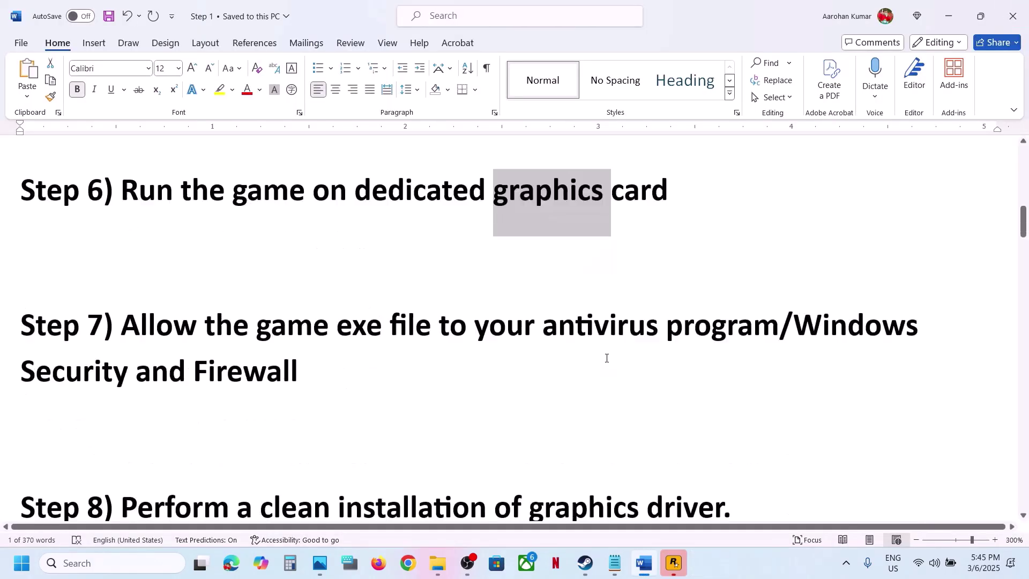
{"action": "scroll", "coordinate": [607, 358], "scroll_direction": "up", "scroll_amount": 1}
{"action": "left_click_drag", "start_coordinate": [122, 390], "coordinate": [733, 394]}
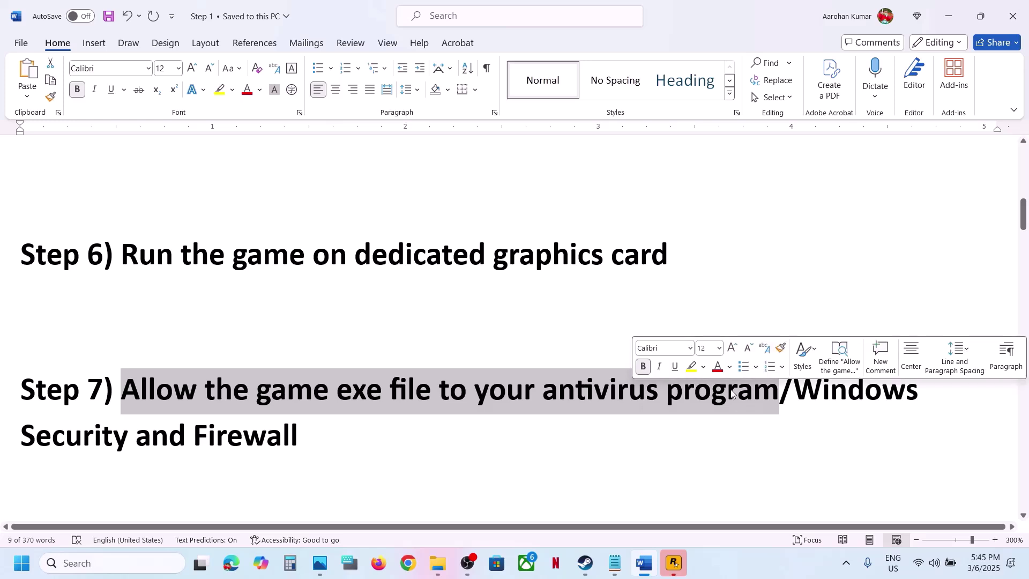
{"action": "left_click", "coordinate": [480, 427]}
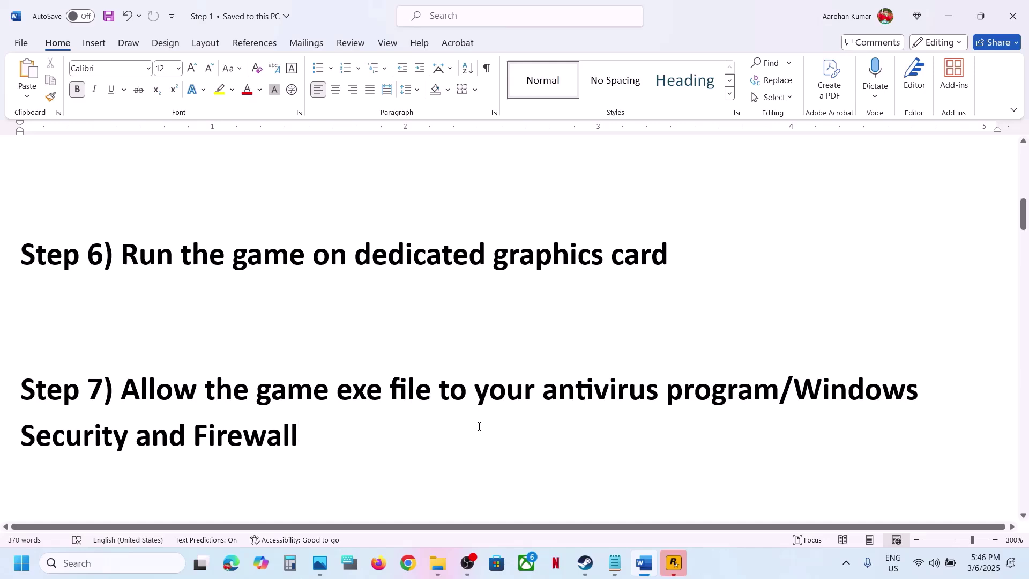
{"action": "double_click", "coordinate": [797, 382]}
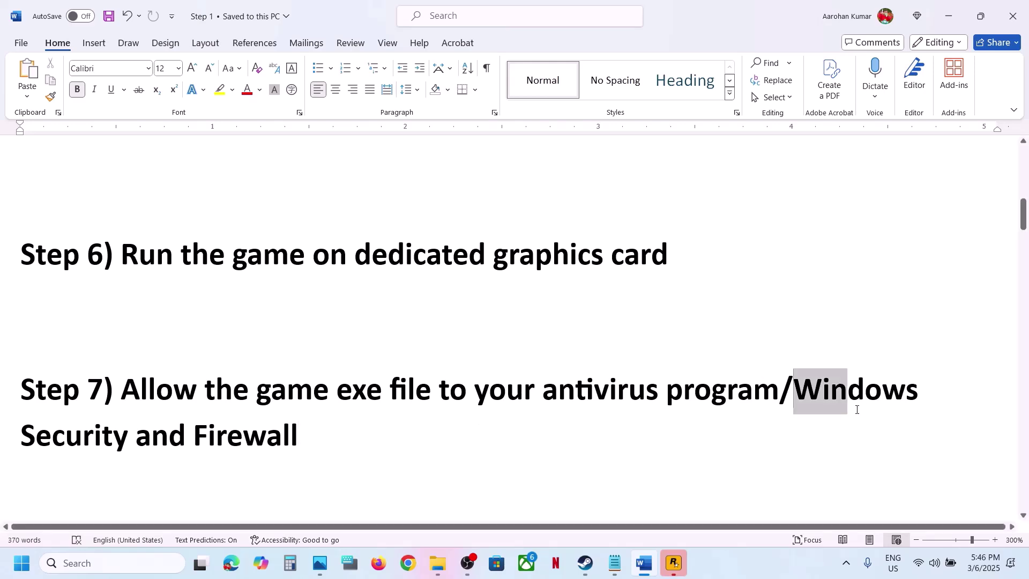
- Open Windows Security's ransomware protection from the Privacy & security settings and go to the apps allowed through Controlled folder access
{"action": "key", "text": "super+i"}
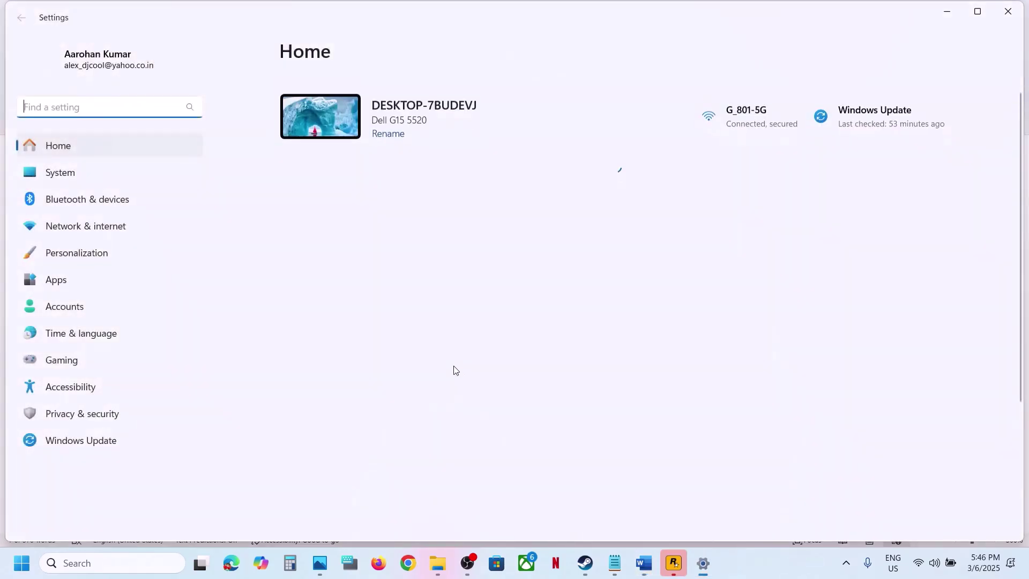
{"action": "left_click", "coordinate": [90, 413]}
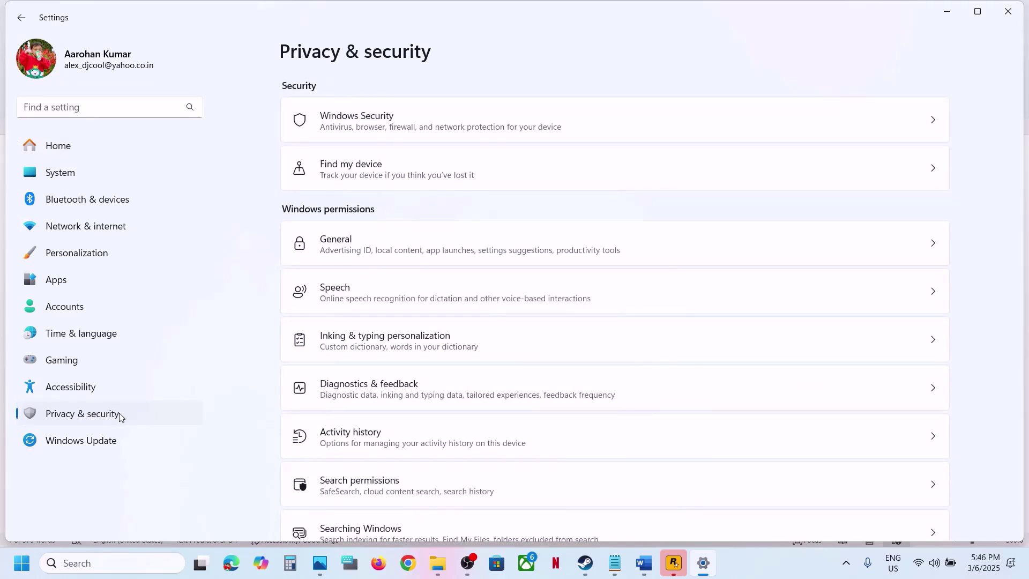
{"action": "left_click", "coordinate": [394, 131]}
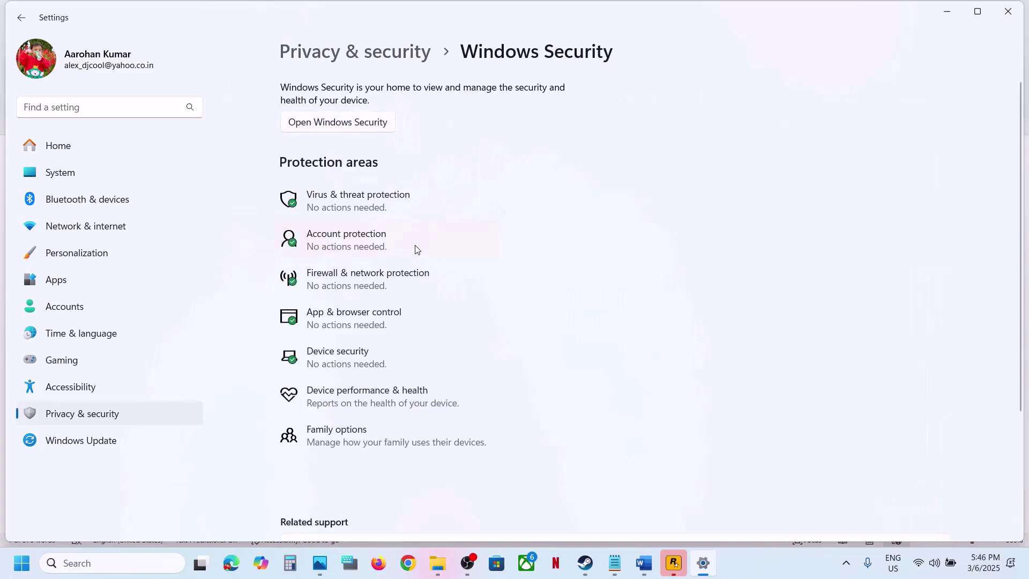
{"action": "left_click", "coordinate": [388, 201]}
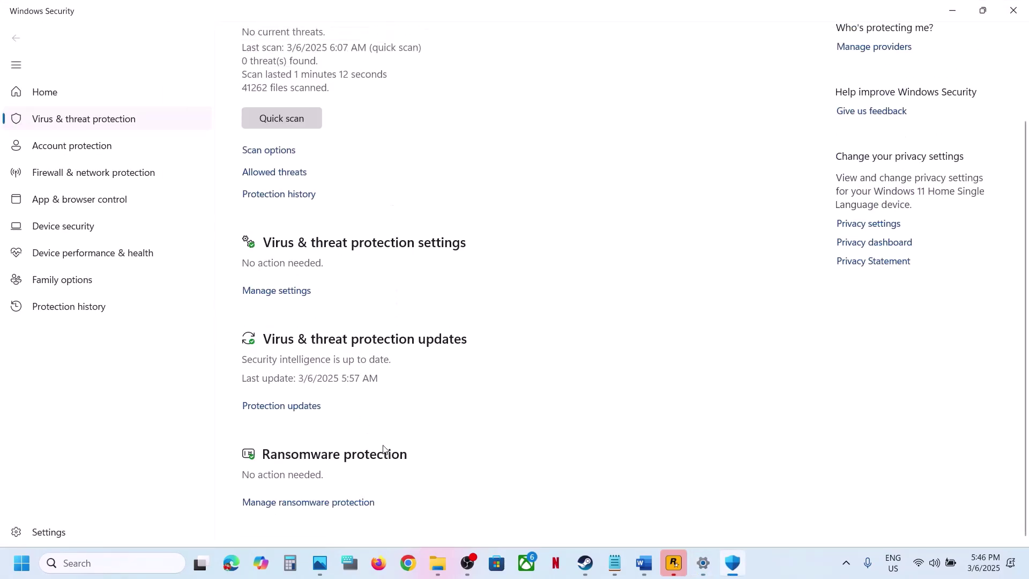
{"action": "left_click", "coordinate": [322, 506]}
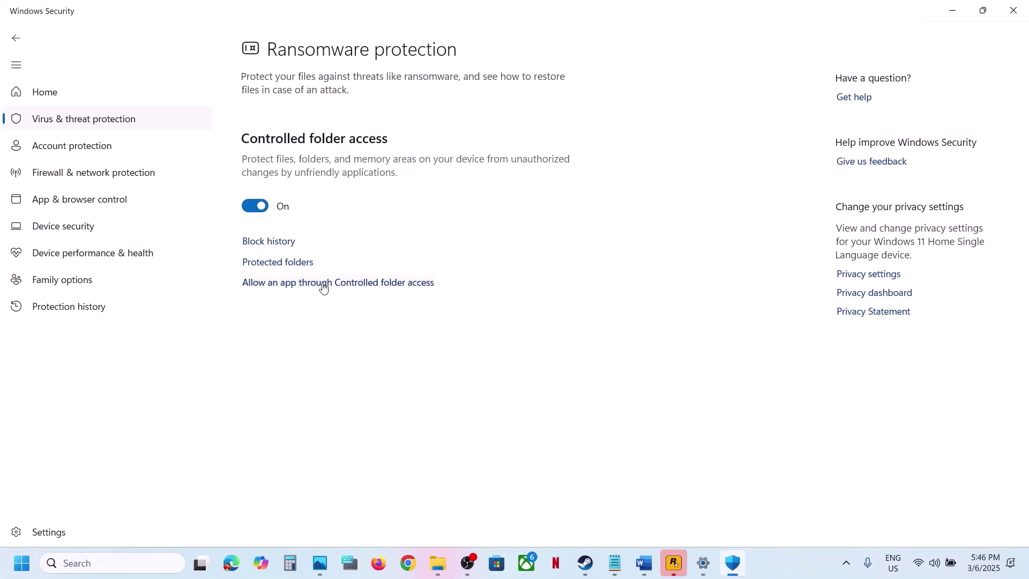
{"action": "left_click", "coordinate": [342, 284]}
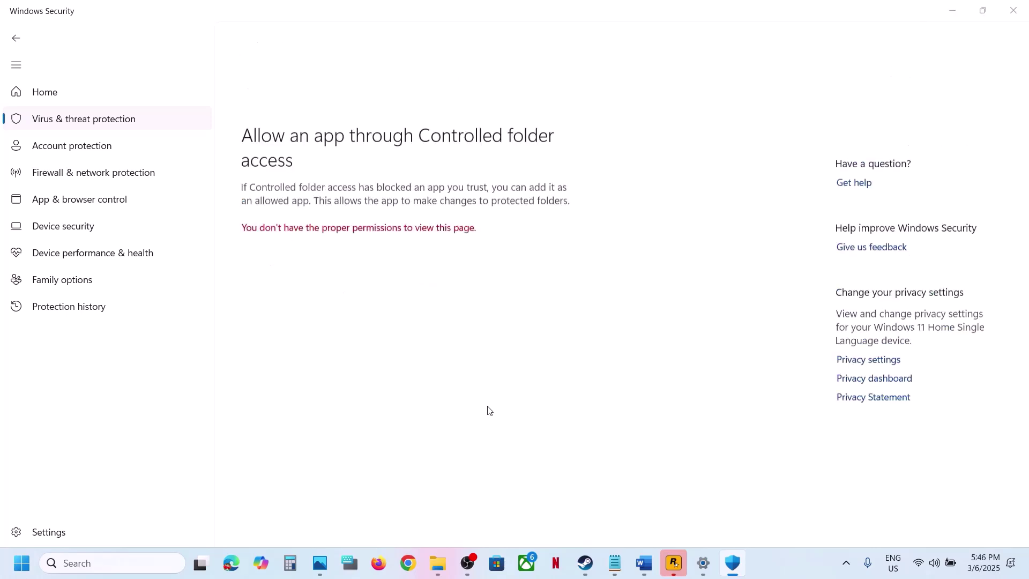
- Allow GTA5_Enhanced from Steam's common\Grand Theft Auto V Enhanced folder through Controlled folder access
{"action": "scroll", "coordinate": [459, 397], "scroll_direction": "down", "scroll_amount": 5}
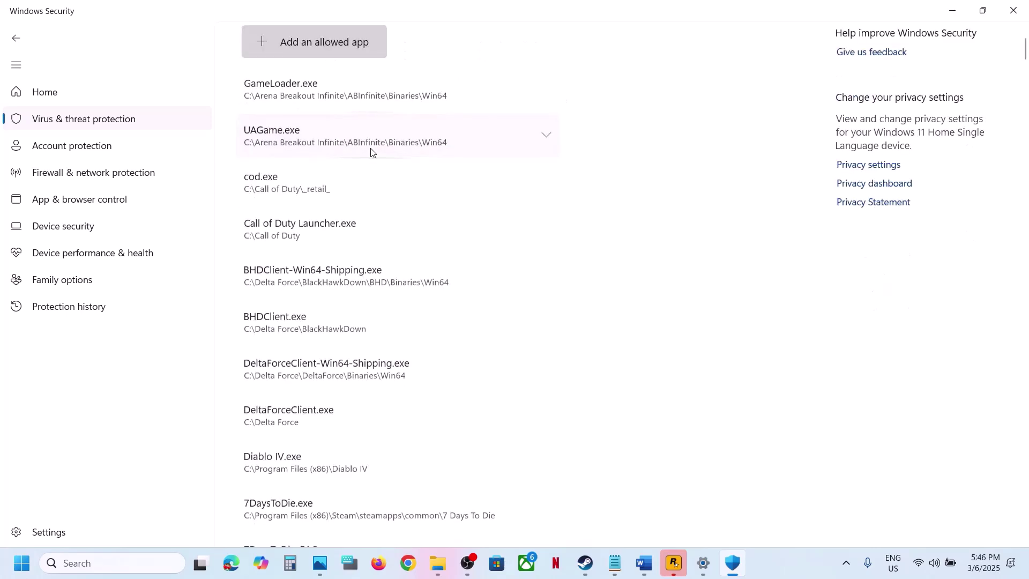
{"action": "left_click", "coordinate": [307, 35]}
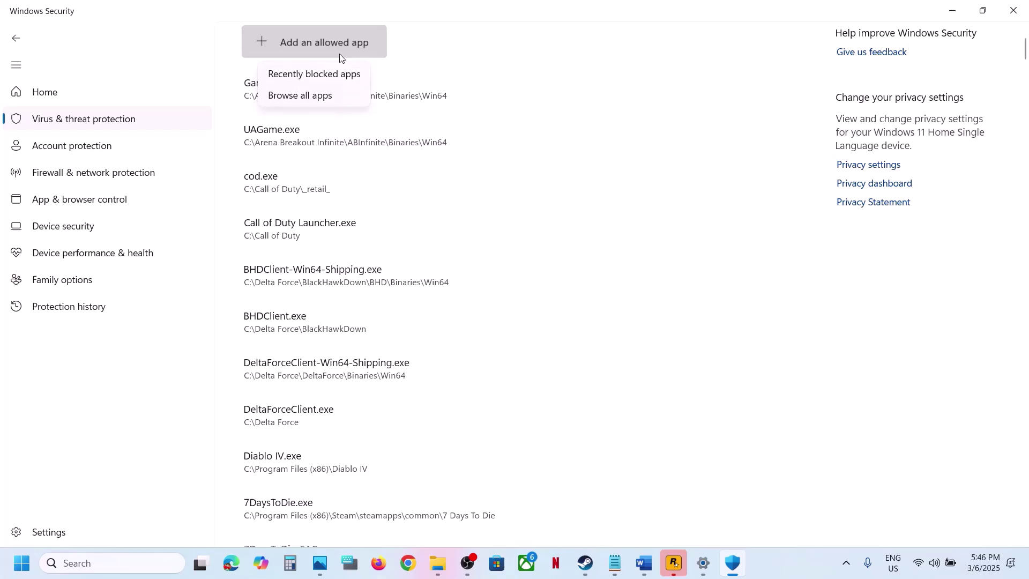
{"action": "left_click", "coordinate": [320, 94]}
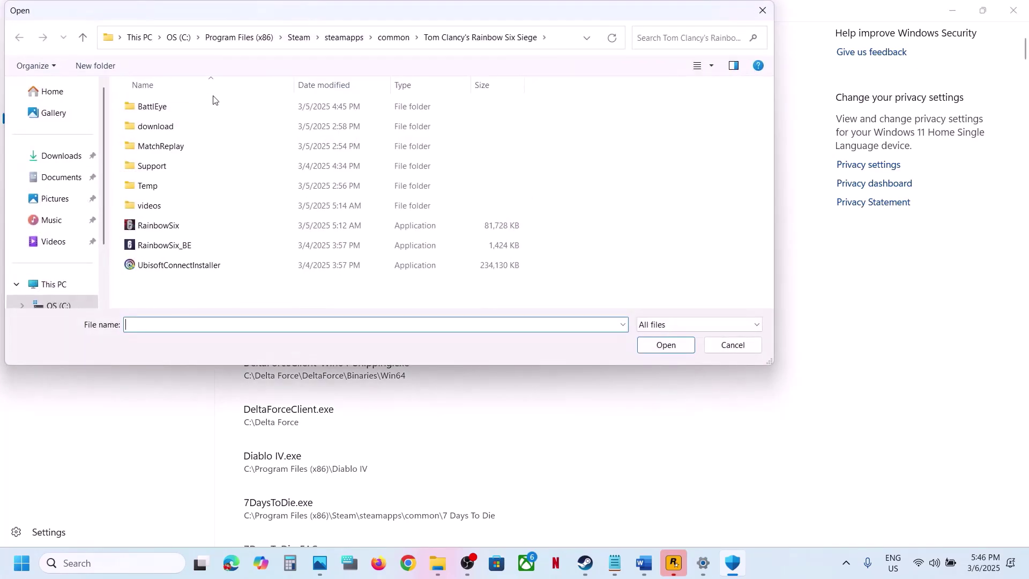
{"action": "left_click", "coordinate": [382, 38]}
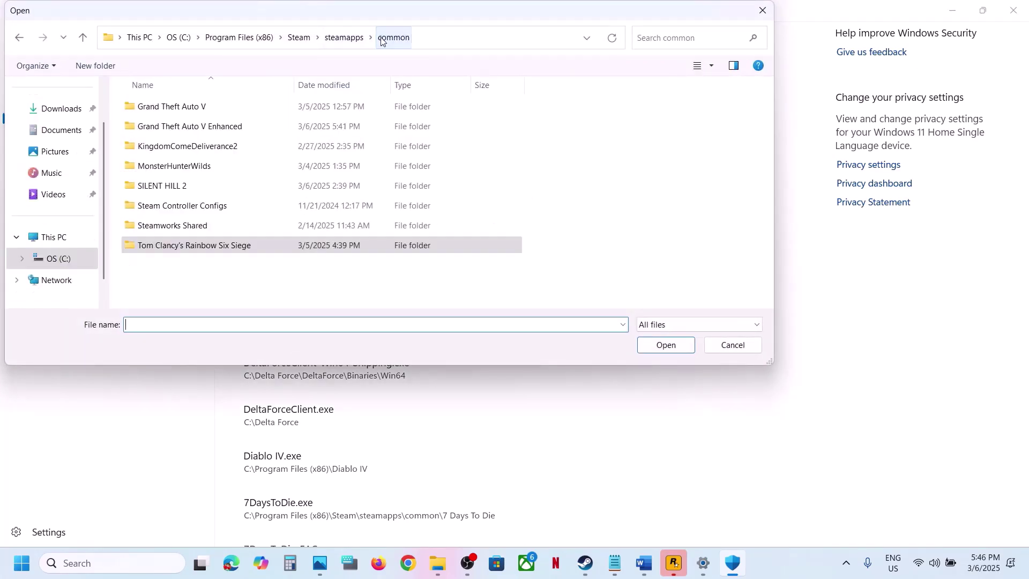
{"action": "left_click", "coordinate": [194, 110]}
{"action": "left_click_drag", "start_coordinate": [194, 110], "coordinate": [195, 124]}
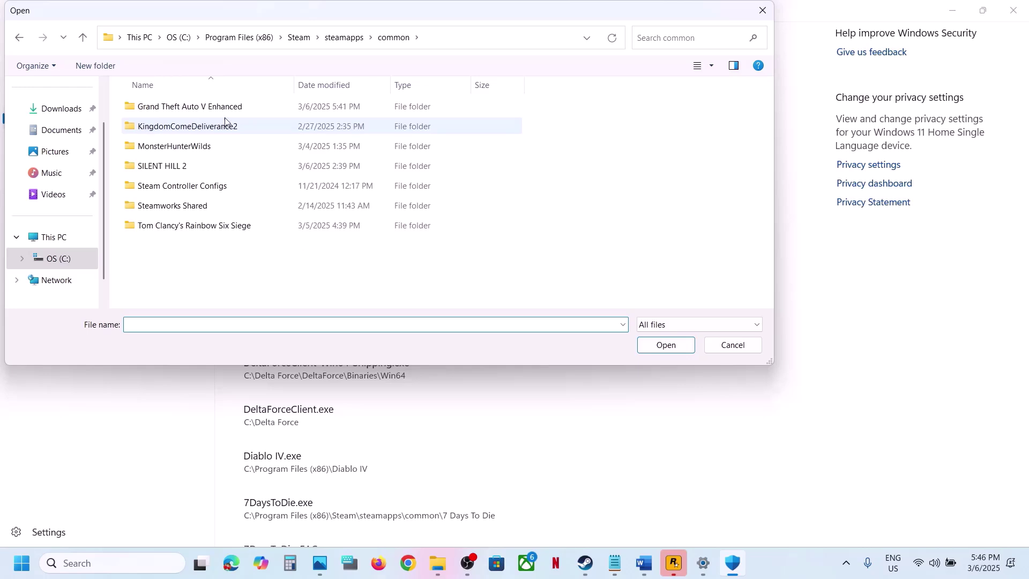
{"action": "double_click", "coordinate": [214, 110]}
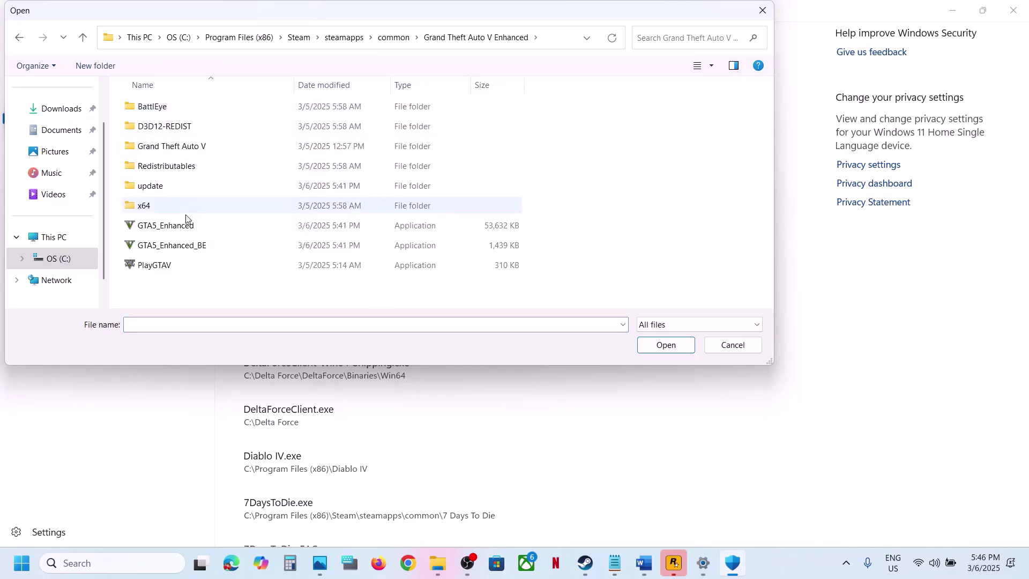
{"action": "left_click", "coordinate": [175, 227]}
{"action": "left_click", "coordinate": [663, 346]}
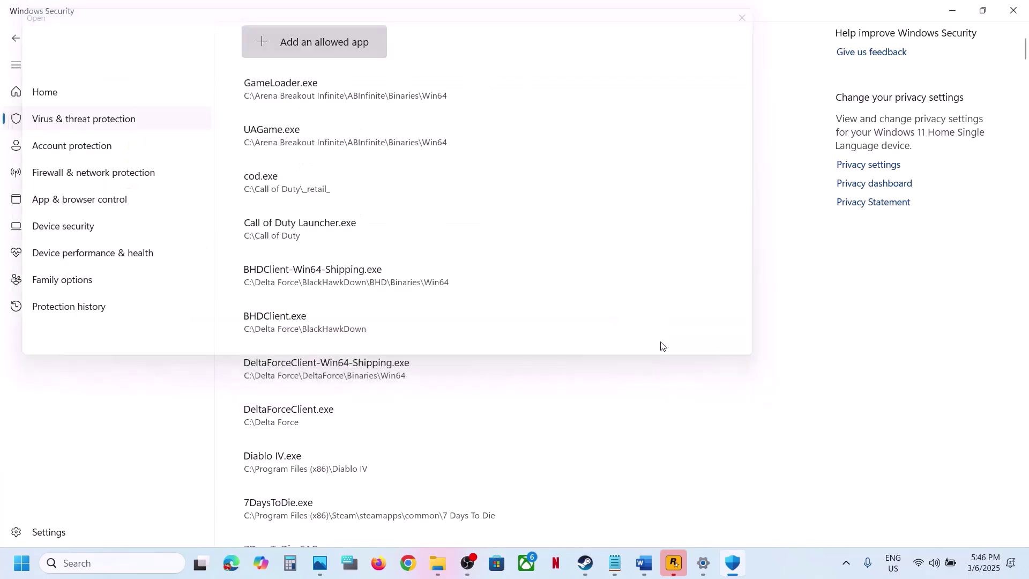
- Add GTA5_Enhanced_BE and PlayGTAV from the Grand Theft Auto V Enhanced folder as further allowed apps
{"action": "left_click", "coordinate": [297, 47]}
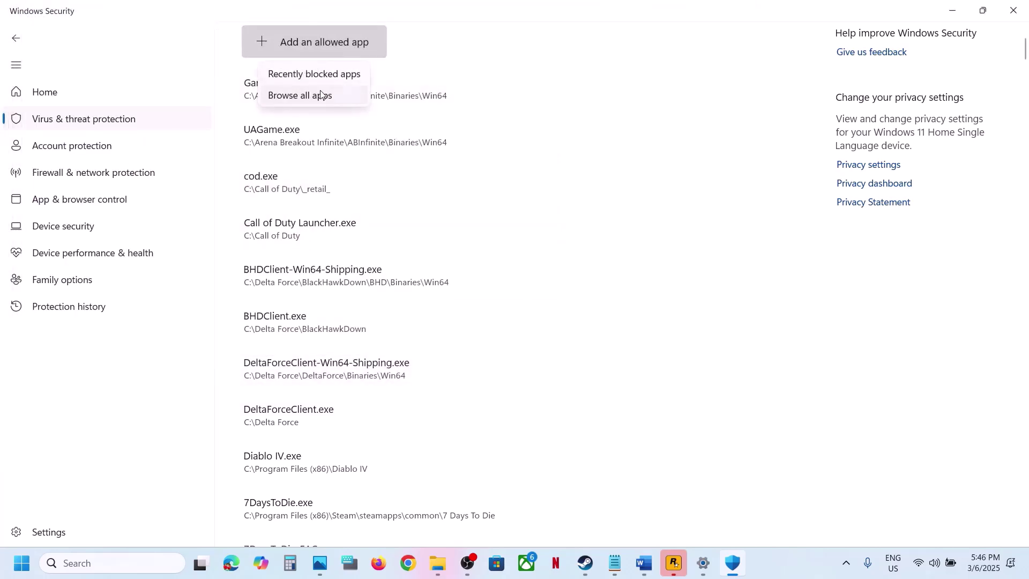
{"action": "left_click", "coordinate": [327, 95]}
{"action": "left_click", "coordinate": [164, 244]}
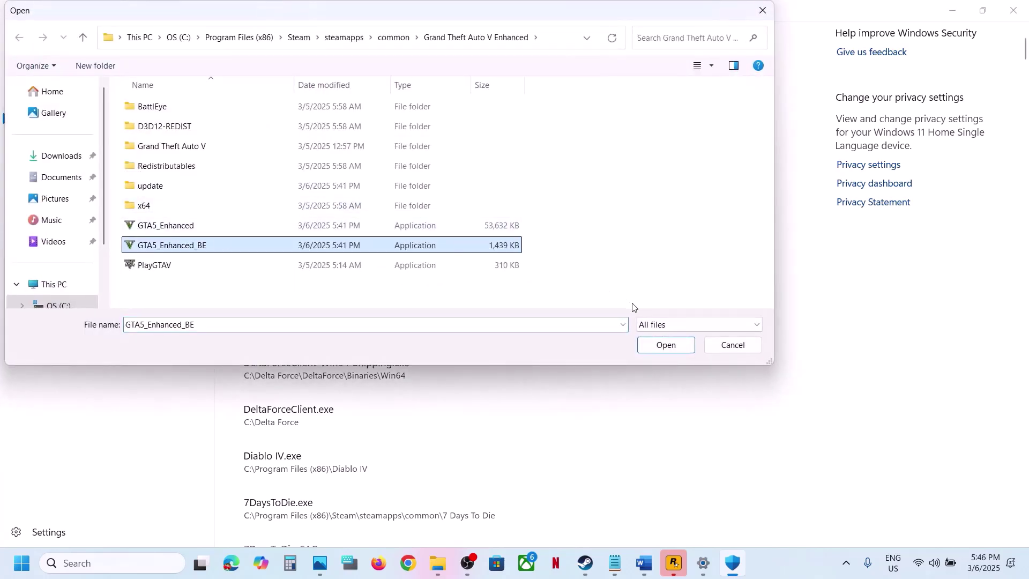
{"action": "left_click", "coordinate": [665, 345]}
{"action": "left_click", "coordinate": [348, 56]}
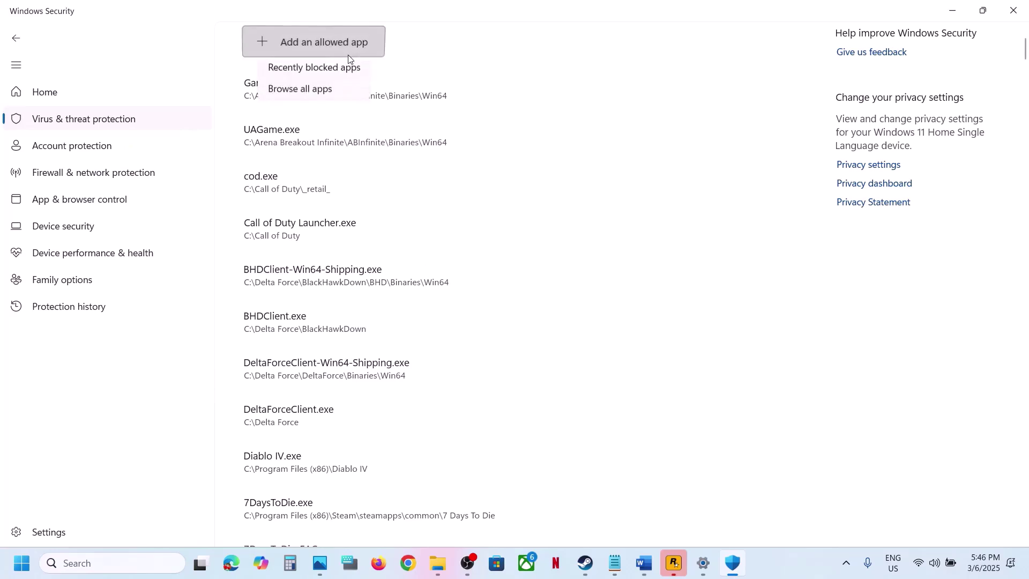
{"action": "left_click", "coordinate": [321, 89]}
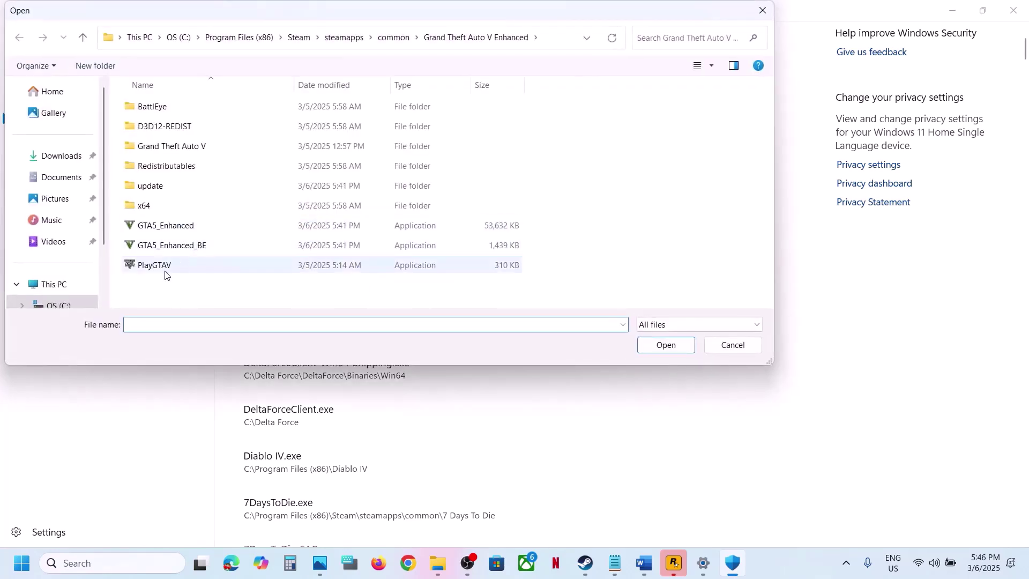
{"action": "left_click", "coordinate": [165, 272]}
{"action": "left_click", "coordinate": [677, 352]}
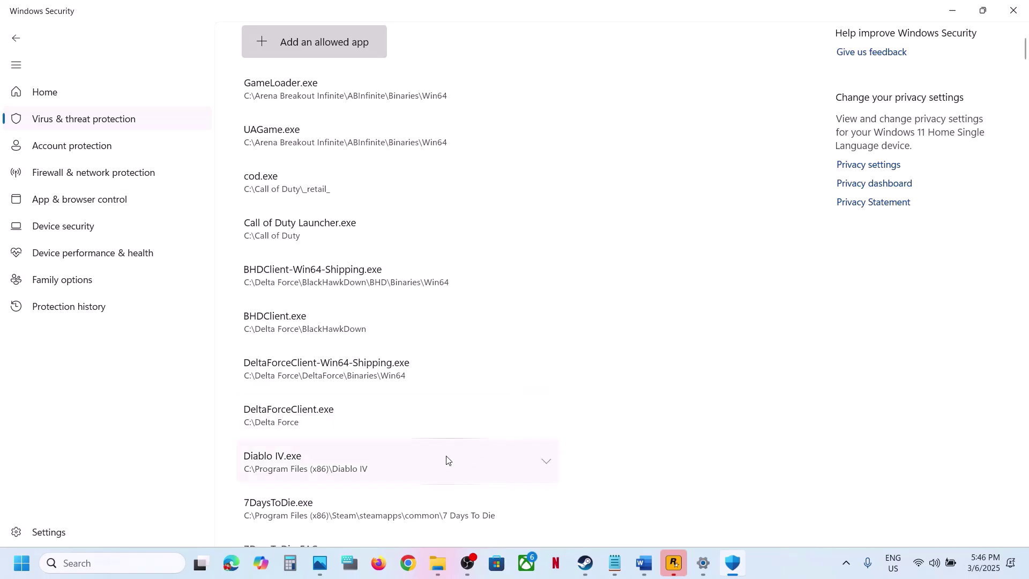
- Search Windows for "control", open Control Panel's list of apps allowed through Windows Defender Firewall and unlock it for changes
{"action": "left_click", "coordinate": [137, 561]}
{"action": "type", "text": "control"}
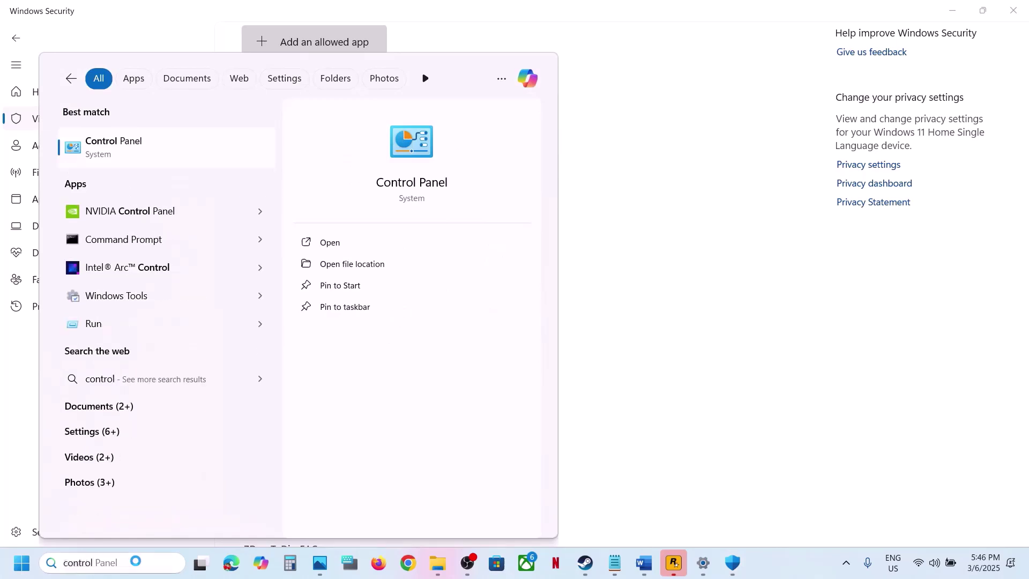
{"action": "key", "text": "Return"}
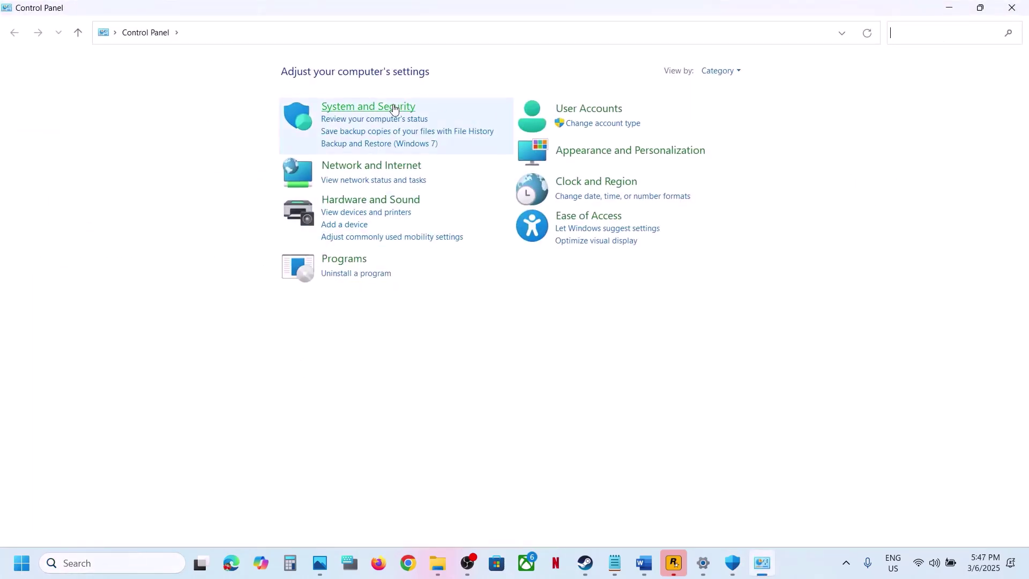
{"action": "left_click", "coordinate": [395, 107]}
{"action": "left_click", "coordinate": [253, 116]}
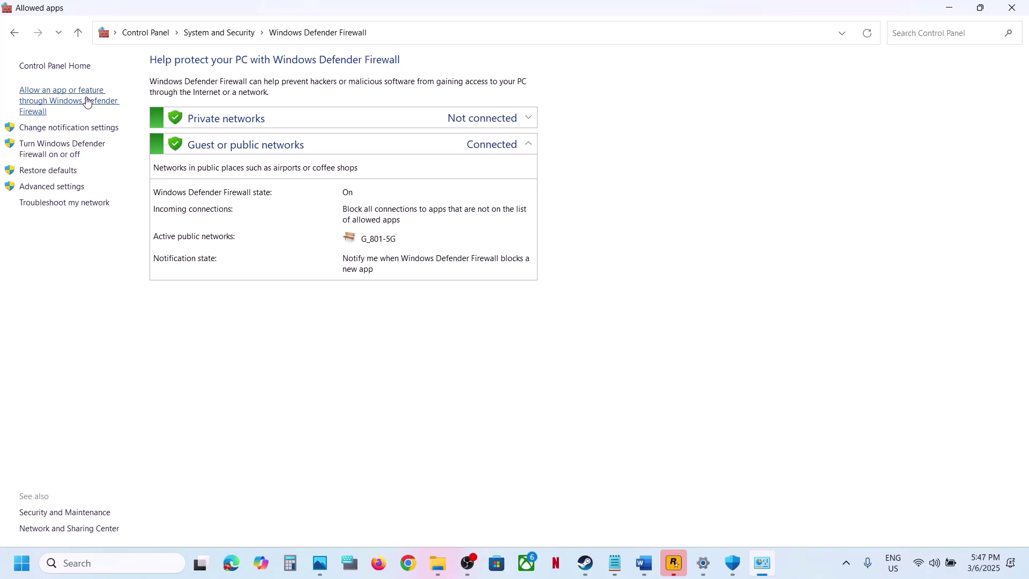
{"action": "left_click", "coordinate": [676, 108]}
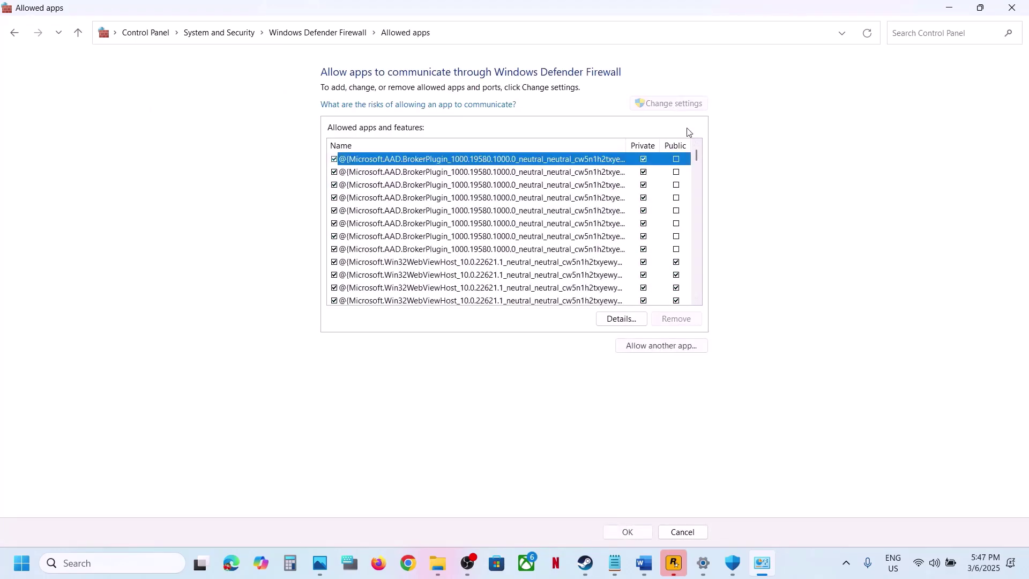
- Add GTA5_Enhanced from Steam's common\Grand Theft Auto V Enhanced folder to the apps allowed through Windows Defender Firewall
{"action": "left_click", "coordinate": [657, 345]}
{"action": "left_click", "coordinate": [605, 345]}
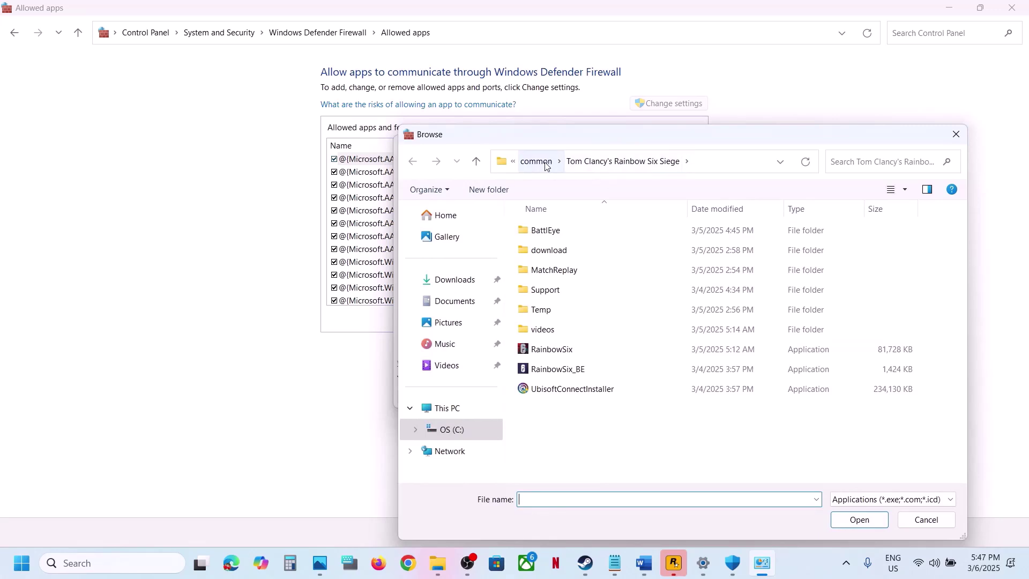
{"action": "left_click", "coordinate": [546, 166]}
{"action": "left_click", "coordinate": [609, 232]}
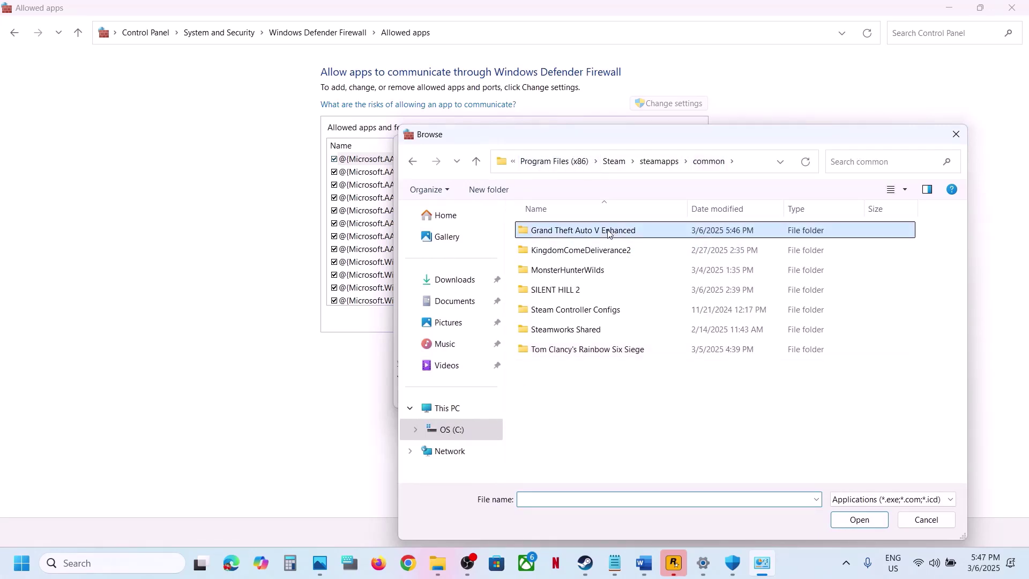
{"action": "double_click", "coordinate": [609, 232]}
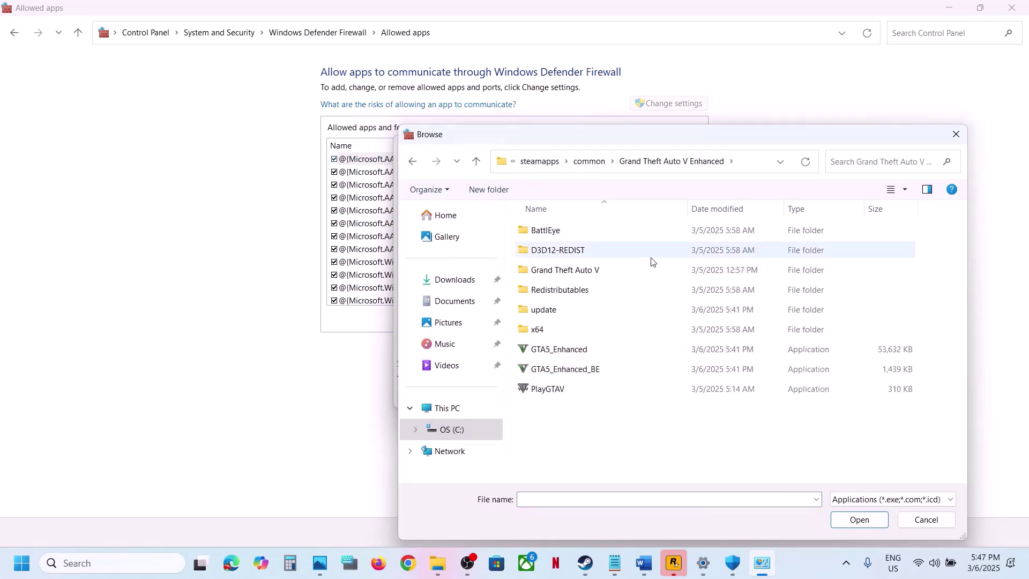
{"action": "left_click", "coordinate": [560, 349]}
{"action": "left_click", "coordinate": [860, 519]}
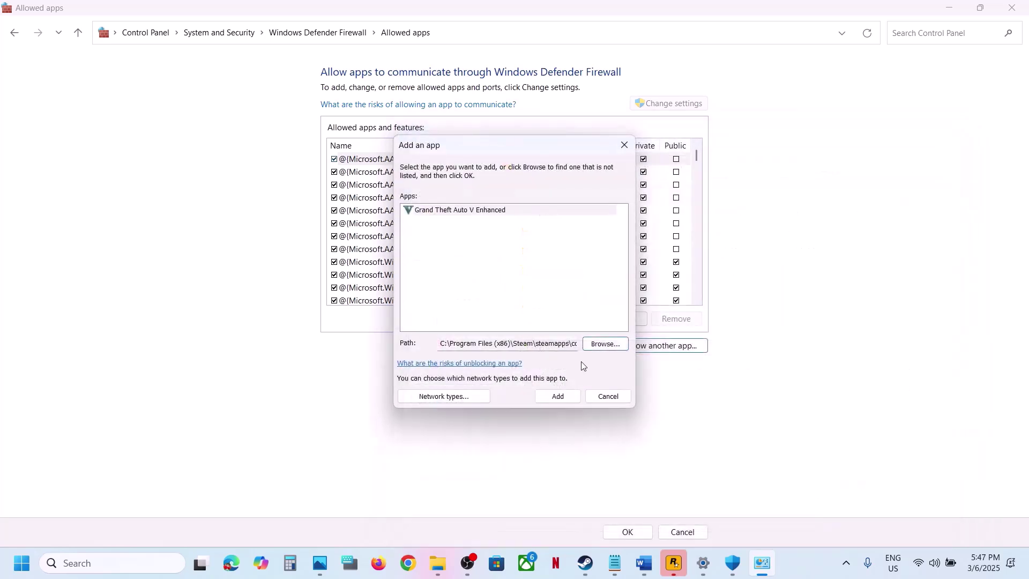
{"action": "left_click", "coordinate": [555, 398]}
{"action": "left_click", "coordinate": [615, 329]}
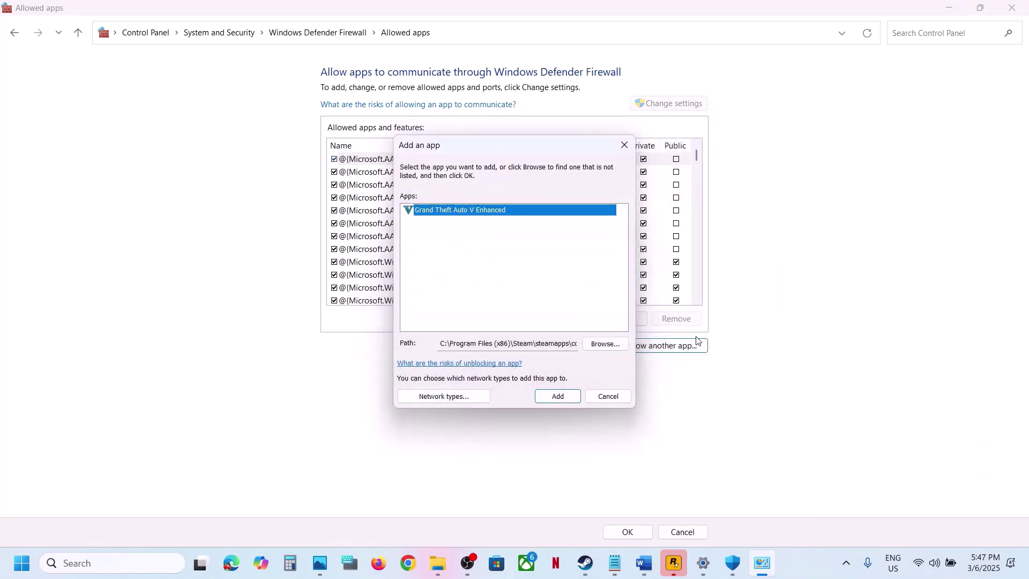
{"action": "left_click", "coordinate": [625, 345]}
{"action": "left_click", "coordinate": [553, 370]}
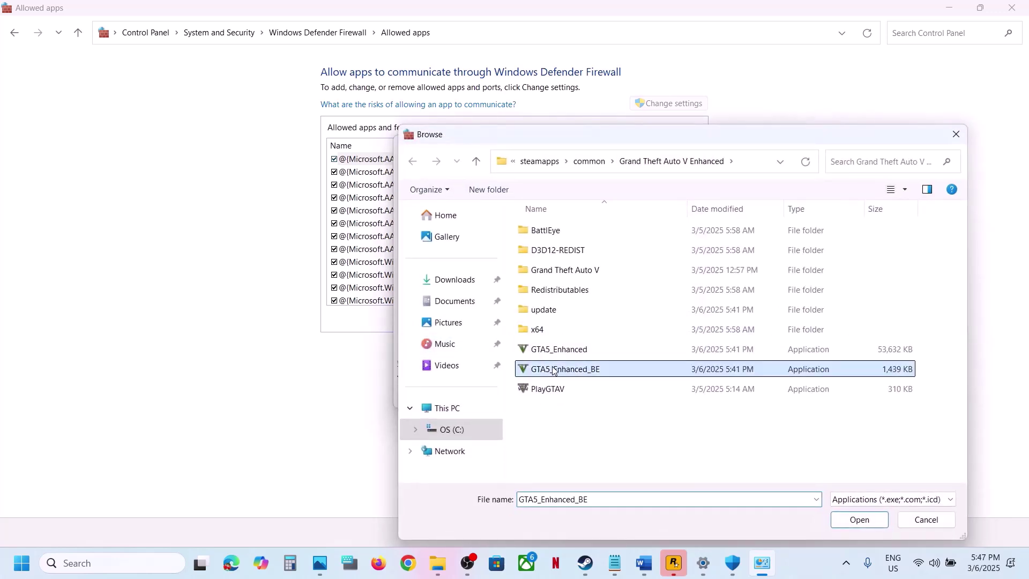
{"action": "left_click", "coordinate": [557, 390]}
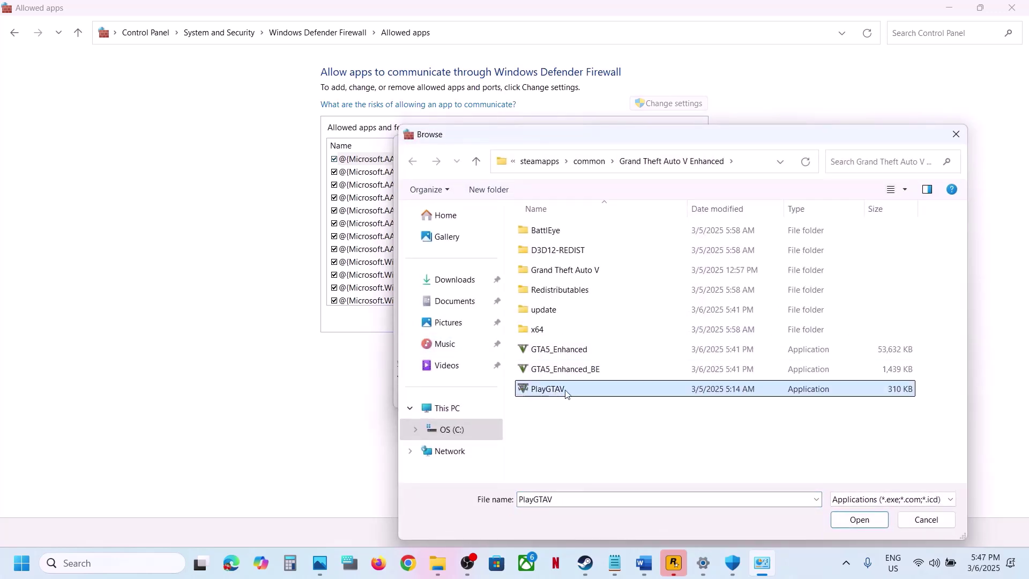
{"action": "left_click", "coordinate": [917, 518]}
{"action": "left_click", "coordinate": [632, 143]}
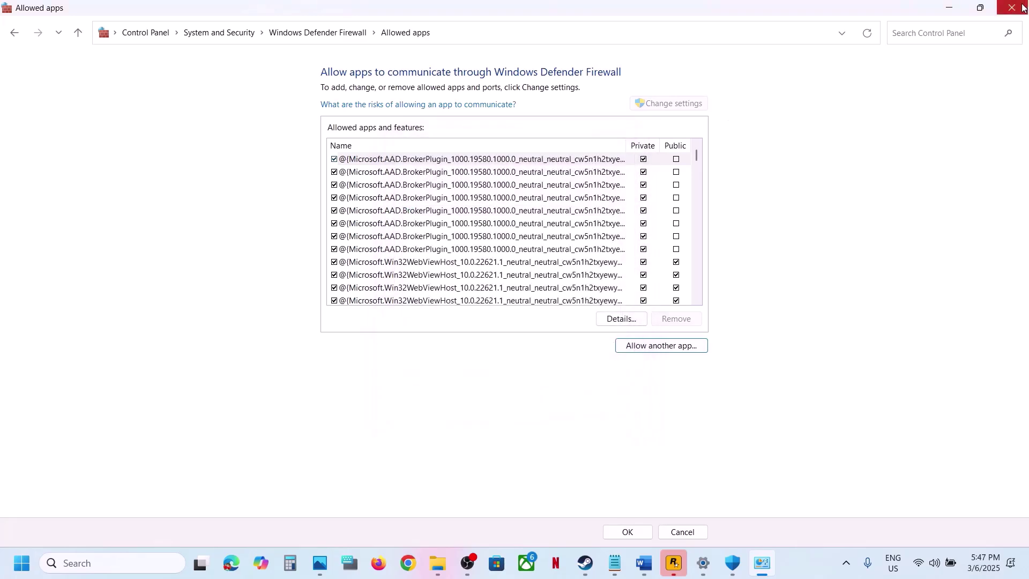
- Close the firewall's allowed apps window and the Windows Security and Settings windows to return to the Word notes
{"action": "left_click", "coordinate": [1022, 9]}
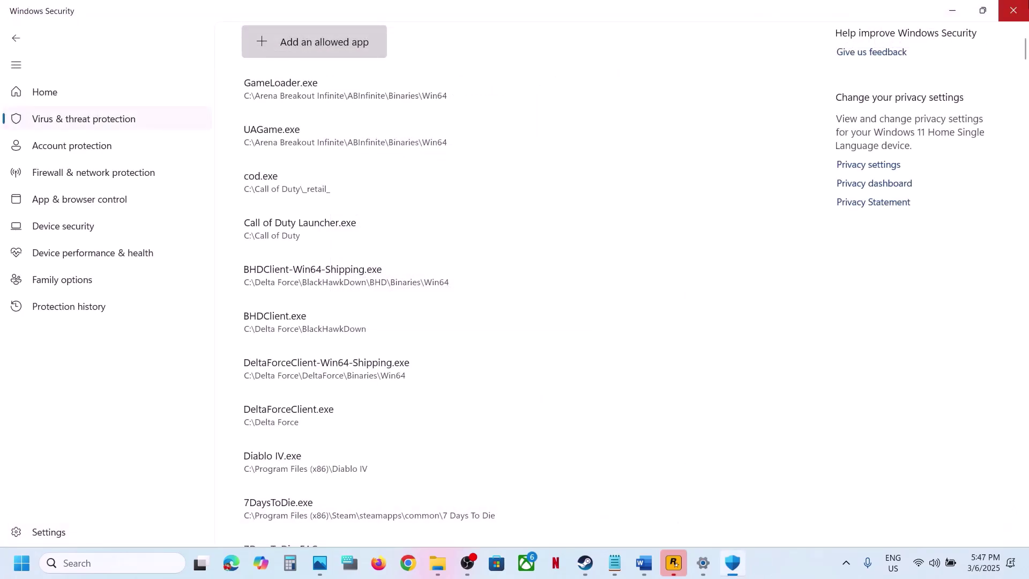
{"action": "left_click", "coordinate": [1015, 16]}
{"action": "left_click", "coordinate": [1015, 14]}
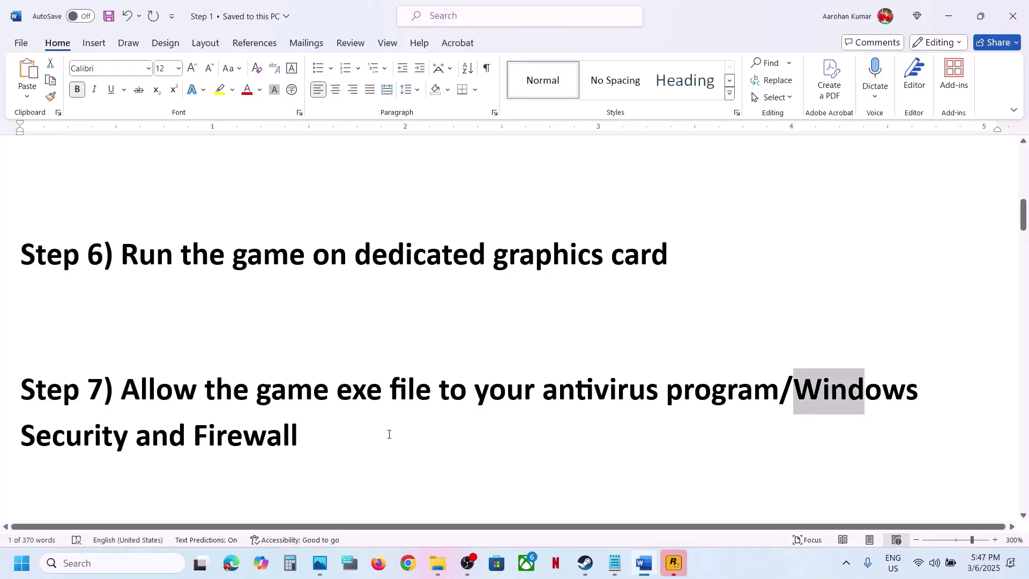
- Find Step 8 in the notes and highlight its clean graphics driver installation instruction and the NVIDIA download link
{"action": "scroll", "coordinate": [389, 434], "scroll_direction": "down", "scroll_amount": 1}
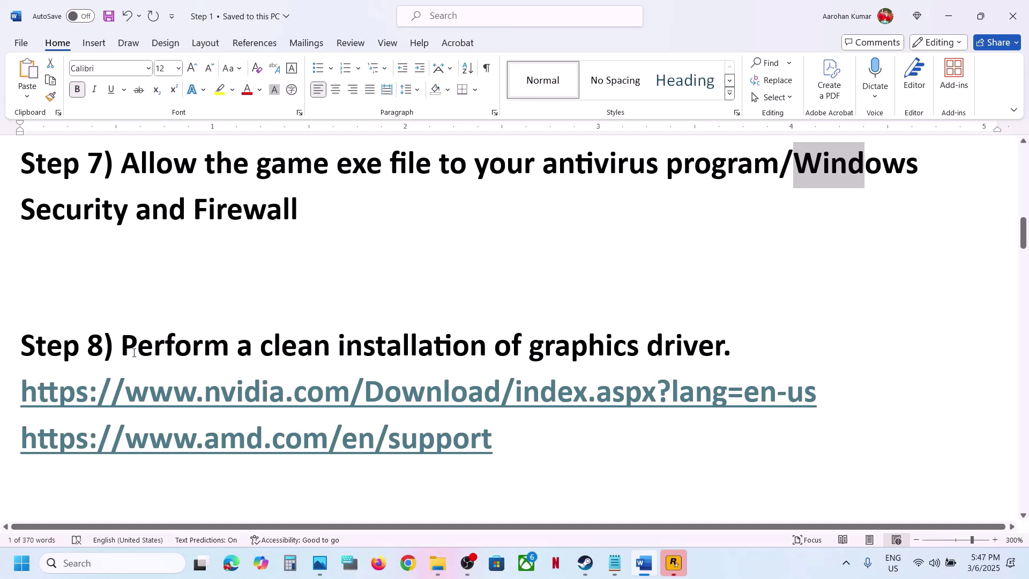
{"action": "left_click_drag", "start_coordinate": [134, 353], "coordinate": [721, 343]}
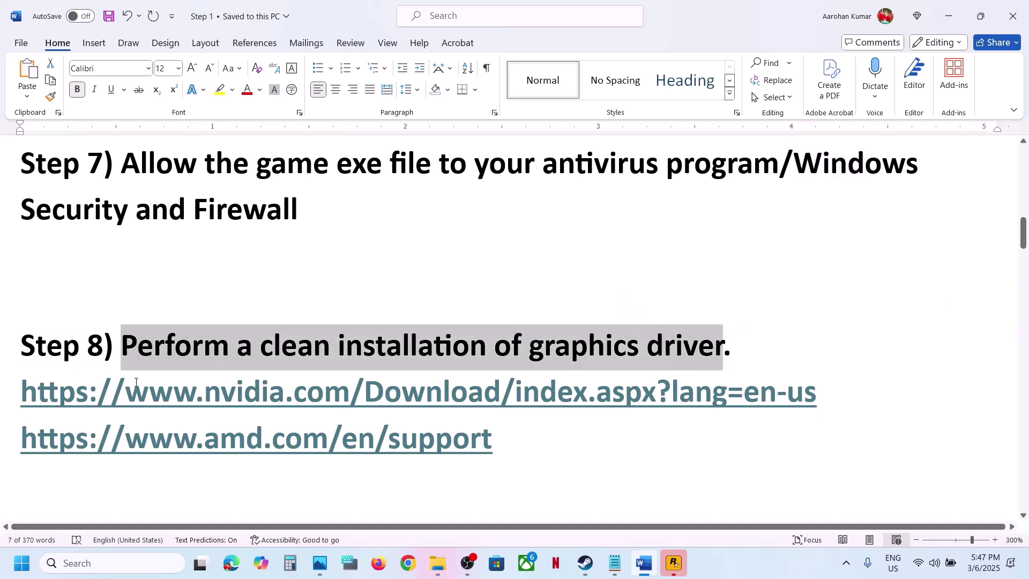
{"action": "left_click_drag", "start_coordinate": [135, 386], "coordinate": [587, 394]}
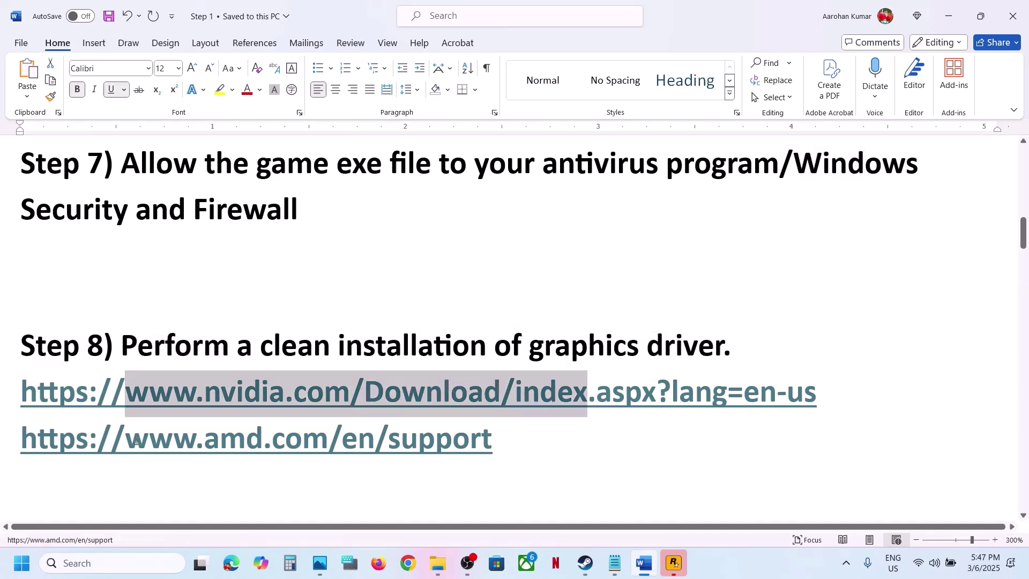
{"action": "left_click_drag", "start_coordinate": [196, 394], "coordinate": [514, 394]}
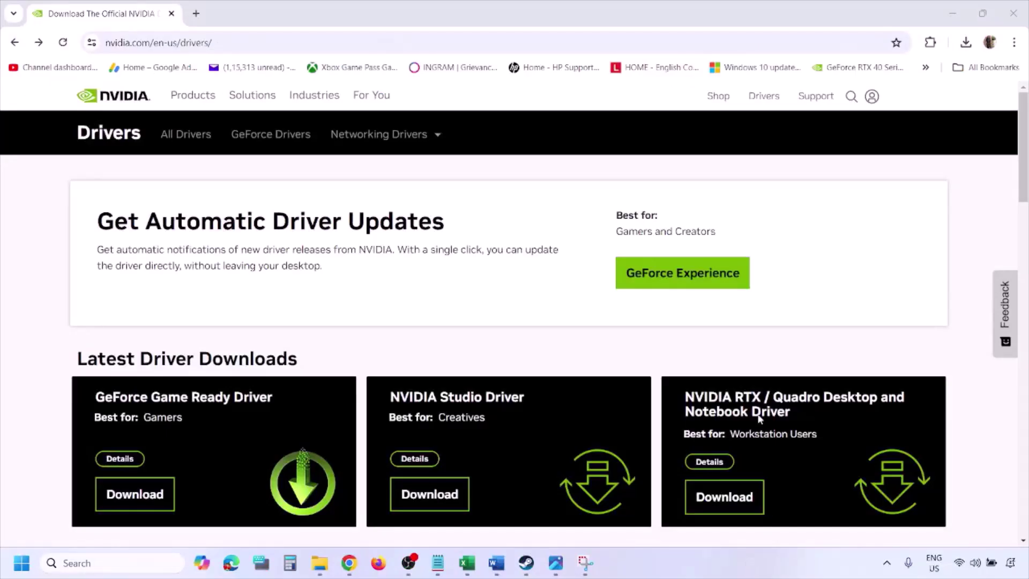
- Search NVIDIA's driver page for the GeForce RTX 3050 Laptop GPU driver with Windows 11 as the operating system
{"action": "scroll", "coordinate": [240, 328], "scroll_direction": "down", "scroll_amount": 9}
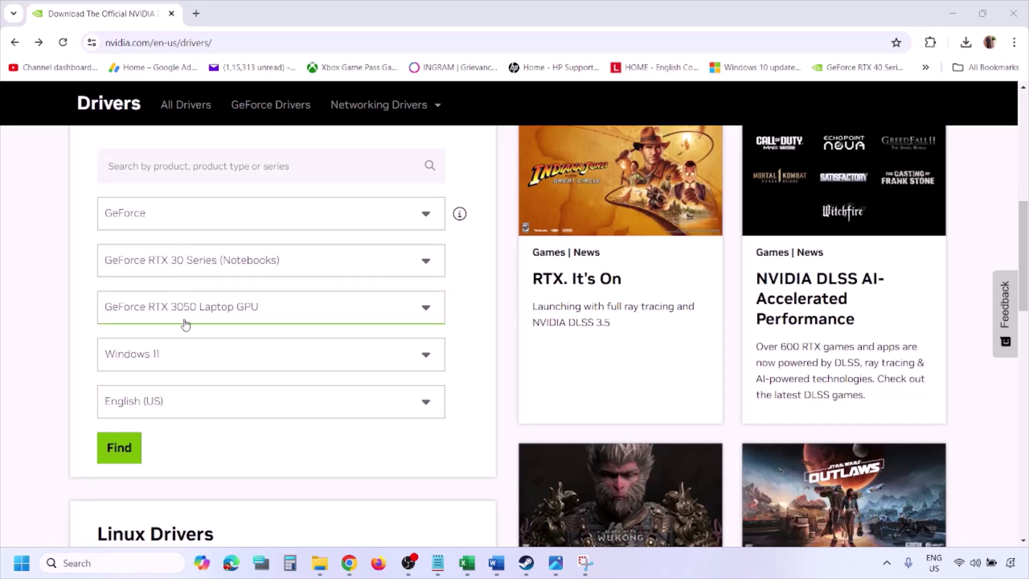
{"action": "left_click", "coordinate": [170, 358]}
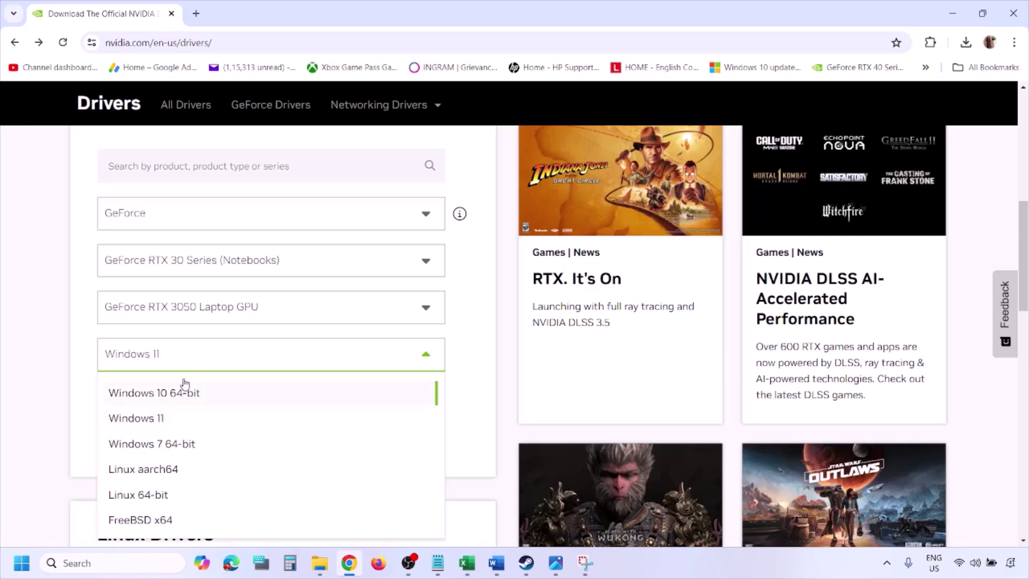
{"action": "left_click", "coordinate": [150, 423]}
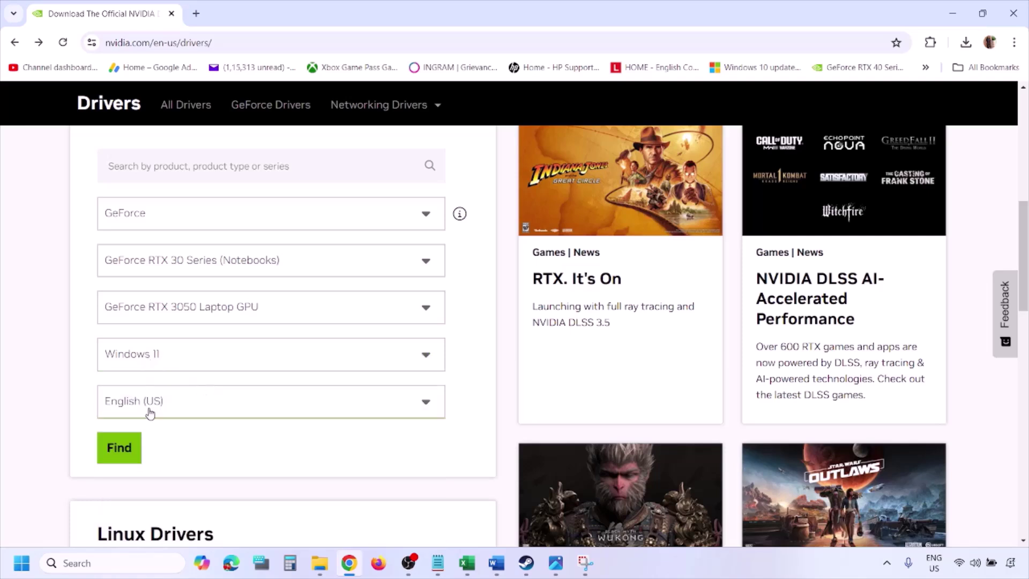
{"action": "left_click", "coordinate": [121, 448]}
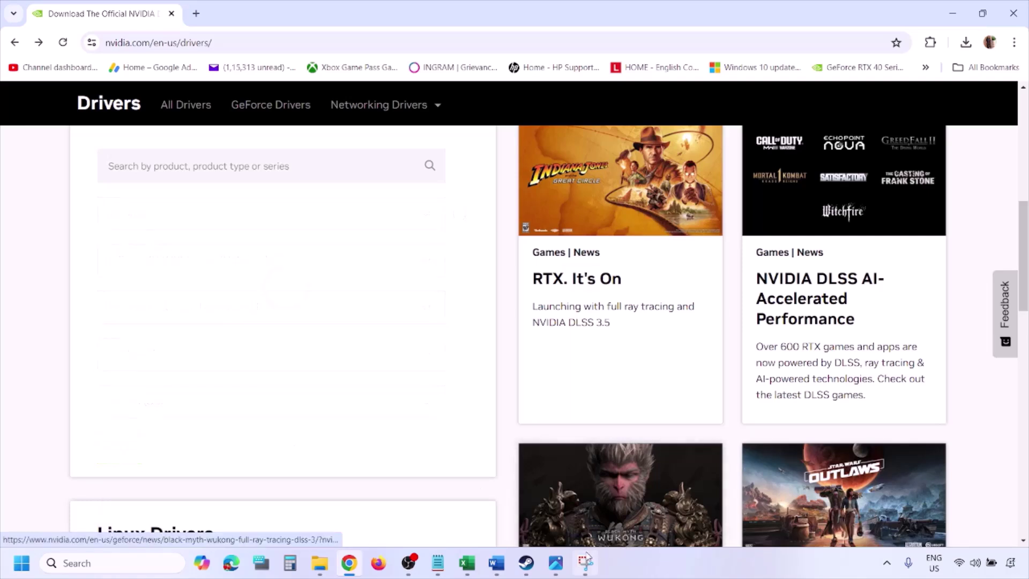
- Review images 1.png to 5.png of the GeForce Game Ready Driver download and clean installation, and bring up the Windows power options
{"action": "left_click", "coordinate": [556, 564]}
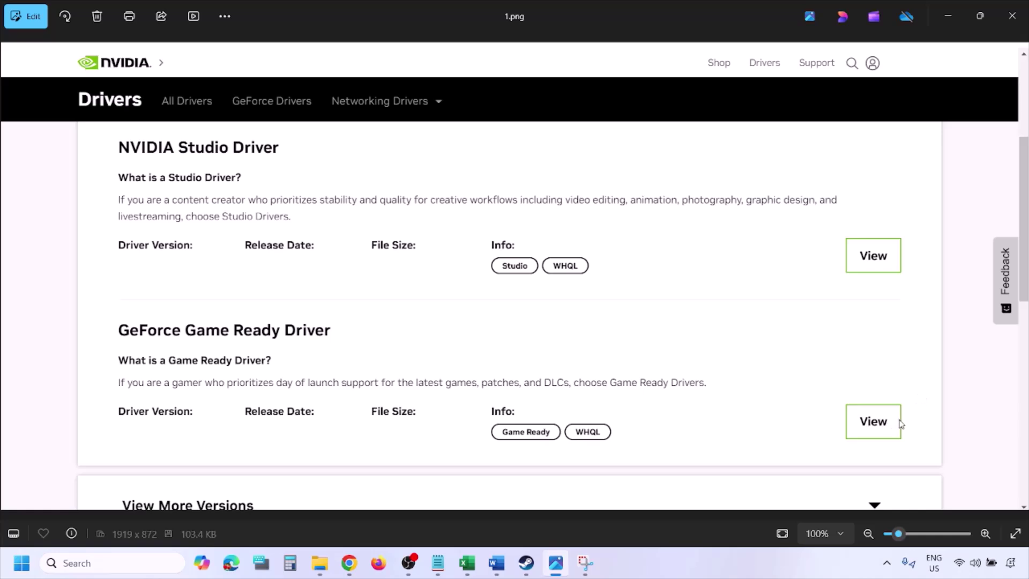
{"action": "key", "text": "Right"}
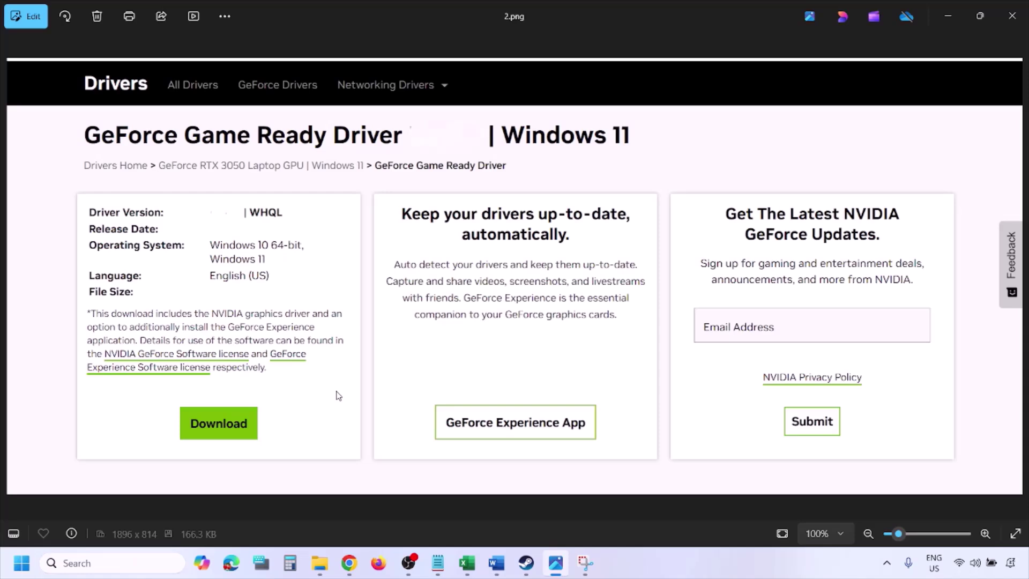
{"action": "key", "text": "Right"}
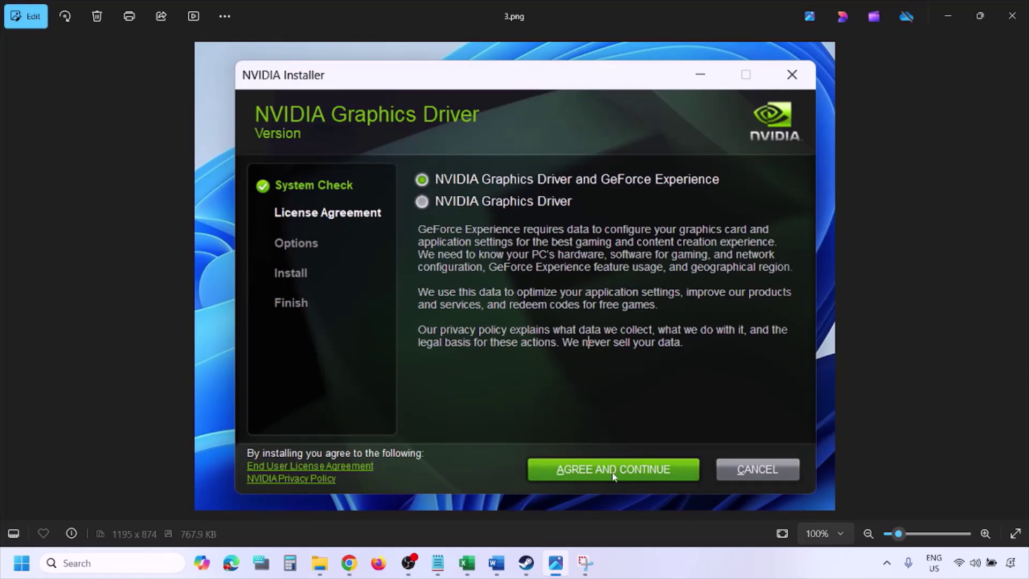
{"action": "key", "text": "Right"}
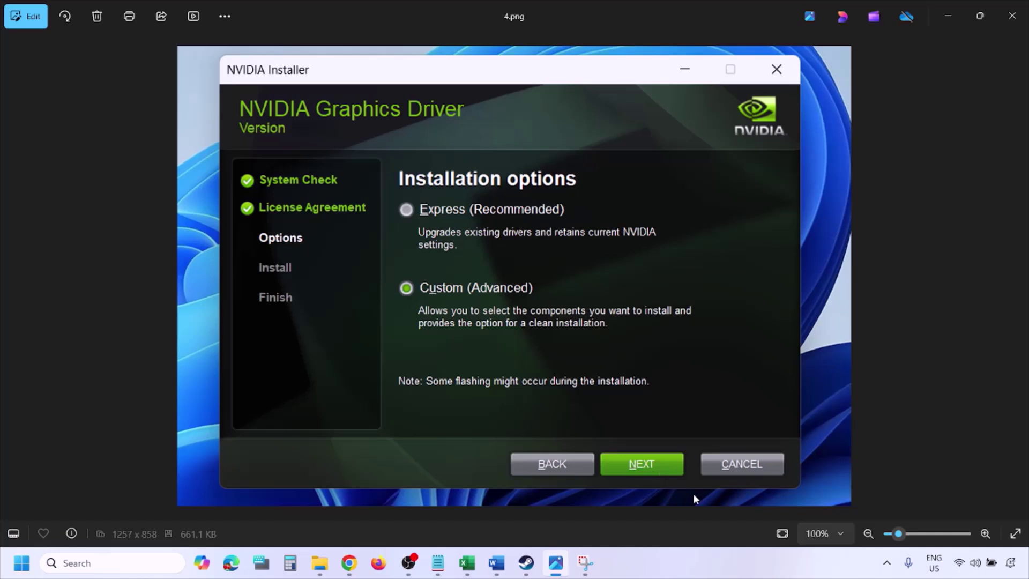
{"action": "key", "text": "Right"}
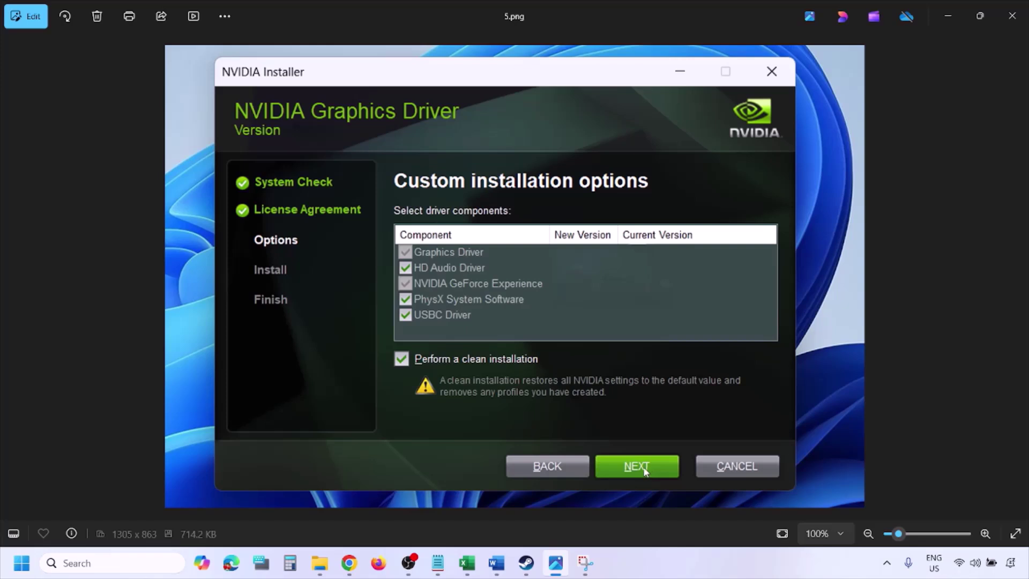
{"action": "left_click", "coordinate": [22, 563]}
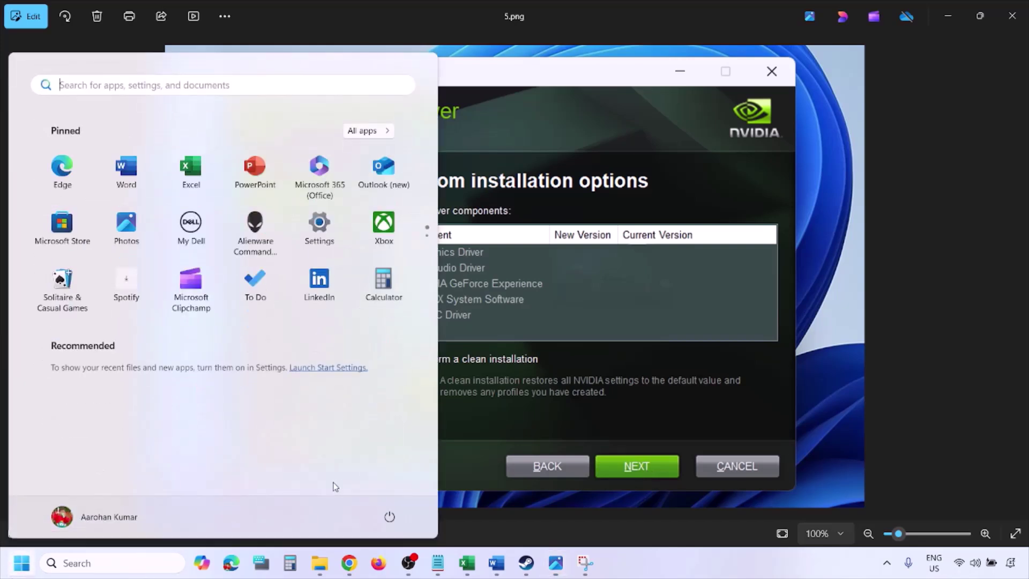
{"action": "left_click", "coordinate": [397, 523]}
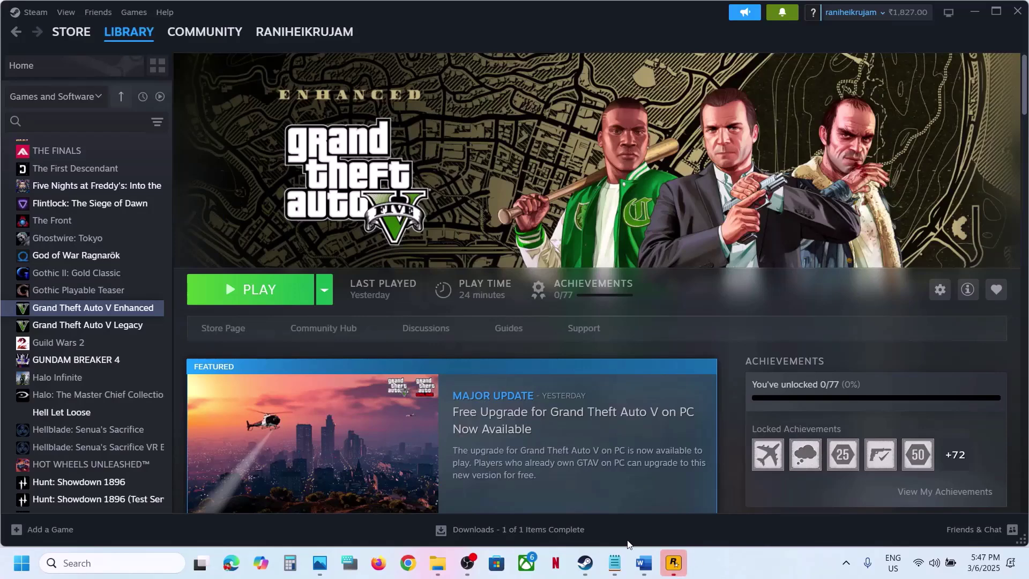
- Switch to the Word notes, highlight the AMD support link under Step 8, and look at the Windows power options
{"action": "left_click", "coordinate": [644, 563]}
{"action": "left_click_drag", "start_coordinate": [178, 450], "coordinate": [482, 448]}
{"action": "left_click", "coordinate": [481, 448]}
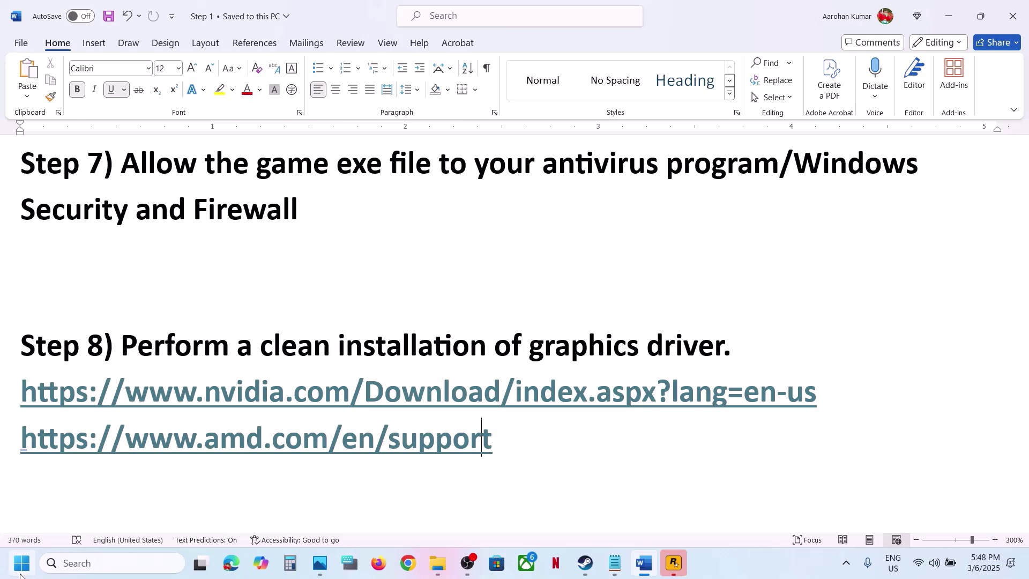
{"action": "key", "text": "super"}
{"action": "left_click", "coordinate": [391, 517]}
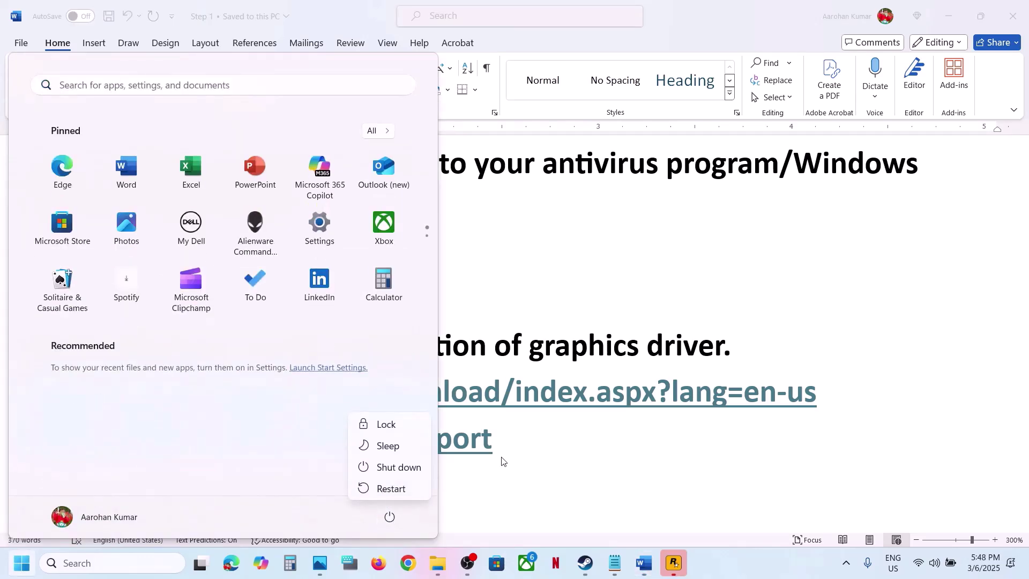
{"action": "left_click", "coordinate": [584, 435]}
{"action": "left_click", "coordinate": [585, 433]}
- Read Step 9 on using a single monitor and Step 10 on deleting the Settings file, highlighting their key phrases
{"action": "scroll", "coordinate": [584, 433], "scroll_direction": "down", "scroll_amount": 4}
{"action": "scroll", "coordinate": [583, 429], "scroll_direction": "up", "scroll_amount": 1}
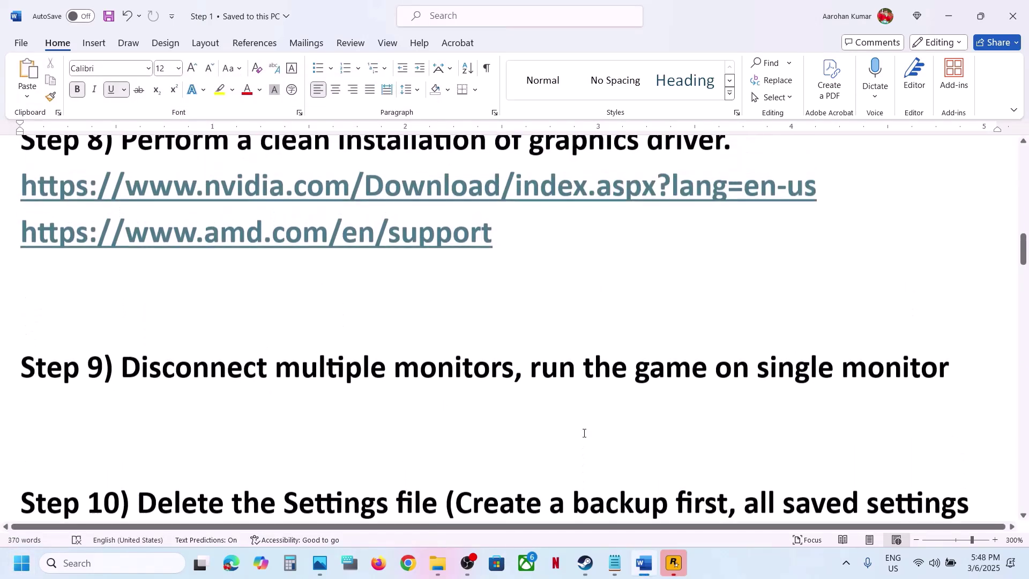
{"action": "left_click_drag", "start_coordinate": [122, 378], "coordinate": [842, 378]}
{"action": "scroll", "coordinate": [323, 415], "scroll_direction": "down", "scroll_amount": 2}
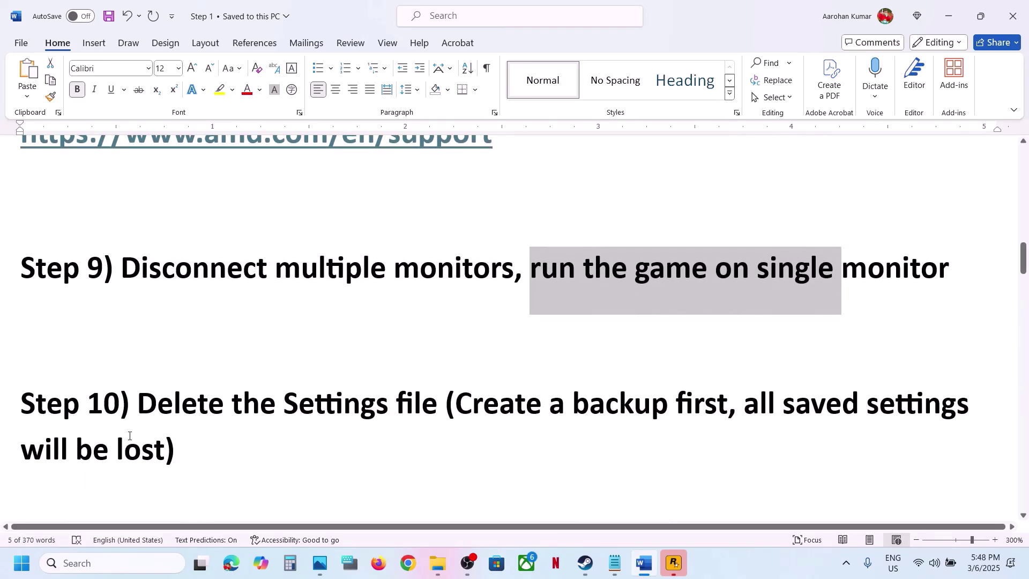
{"action": "left_click_drag", "start_coordinate": [152, 411], "coordinate": [394, 411]}
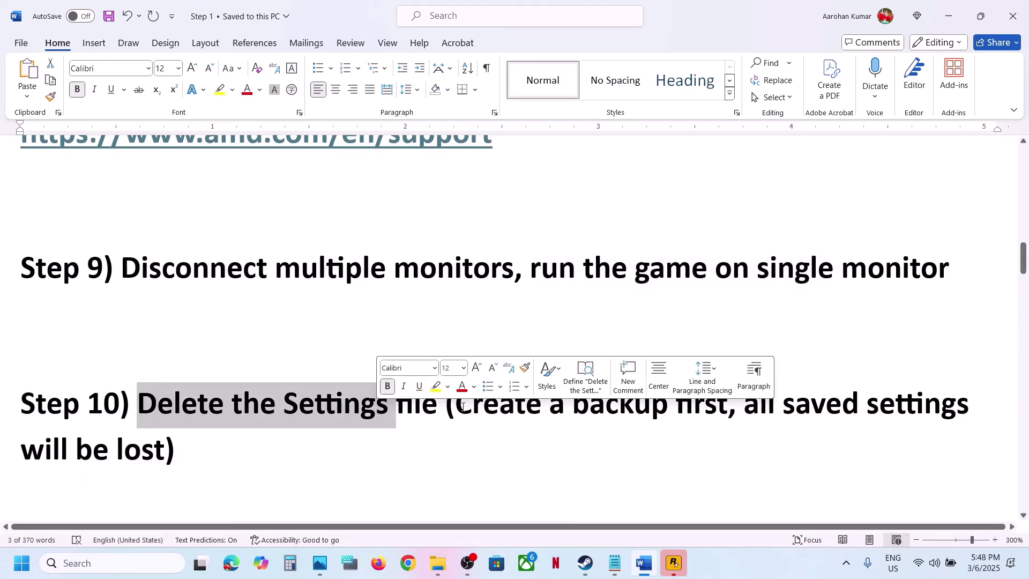
{"action": "left_click_drag", "start_coordinate": [462, 407], "coordinate": [237, 448]}
{"action": "left_click", "coordinate": [239, 448]}
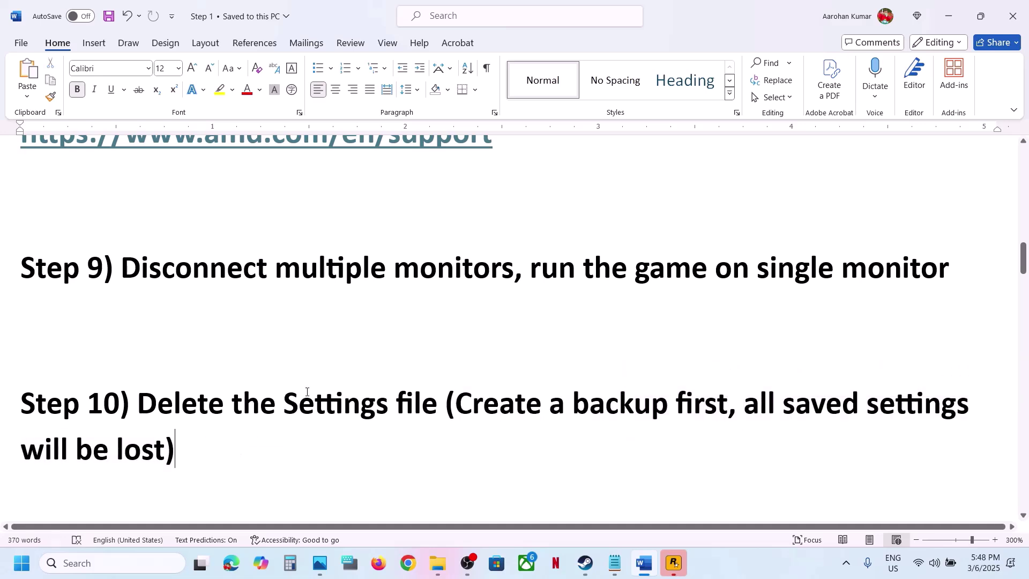
{"action": "left_click_drag", "start_coordinate": [298, 405], "coordinate": [404, 407]}
- Open a new File Explorer window and go to the Rockstar Games folder in Documents
{"action": "mouse_move", "coordinate": [437, 563]}
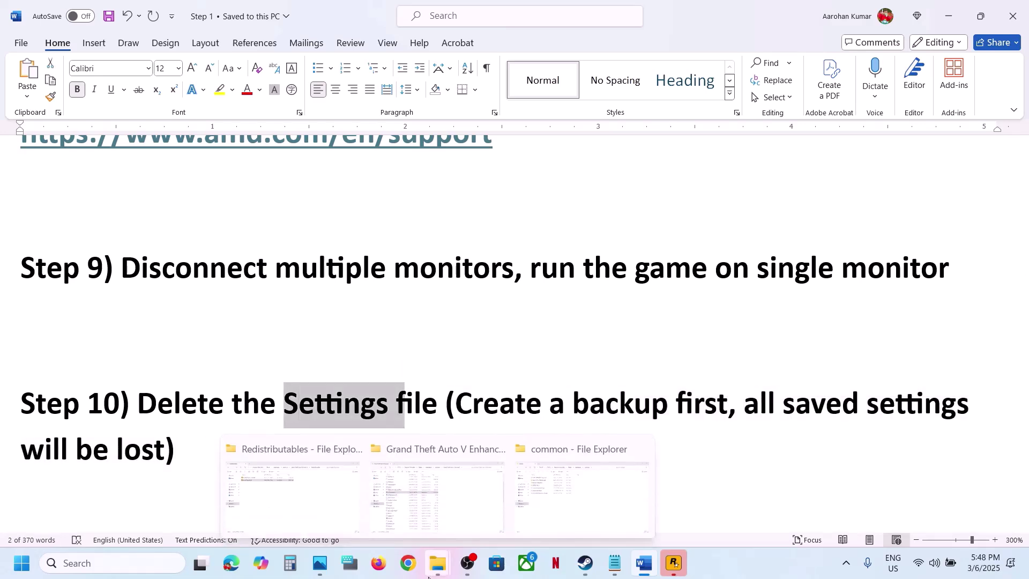
{"action": "left_click", "coordinate": [297, 488]}
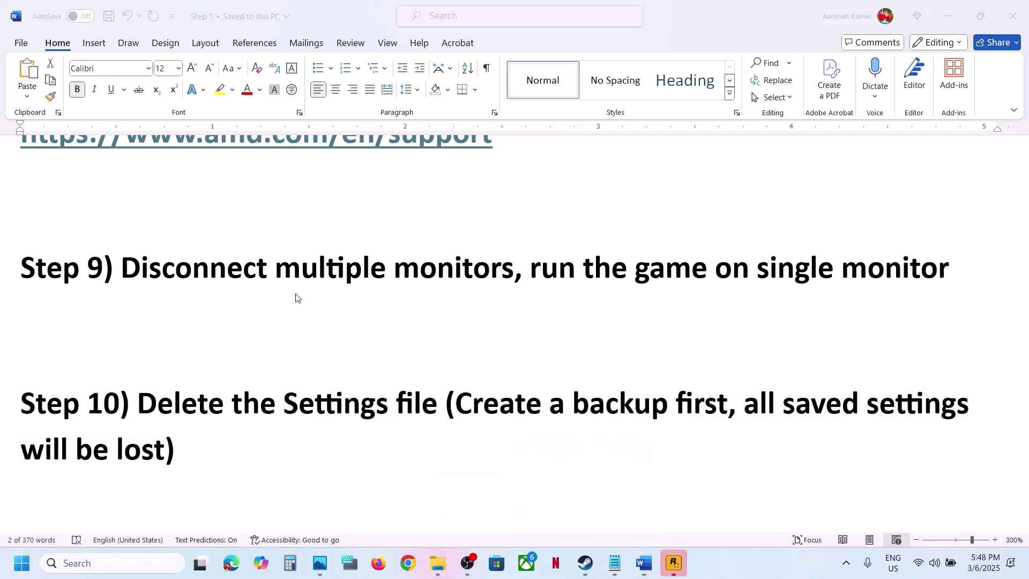
{"action": "right_click", "coordinate": [438, 563]}
{"action": "left_click", "coordinate": [414, 527]}
{"action": "left_click", "coordinate": [438, 563]}
{"action": "left_click", "coordinate": [67, 187]}
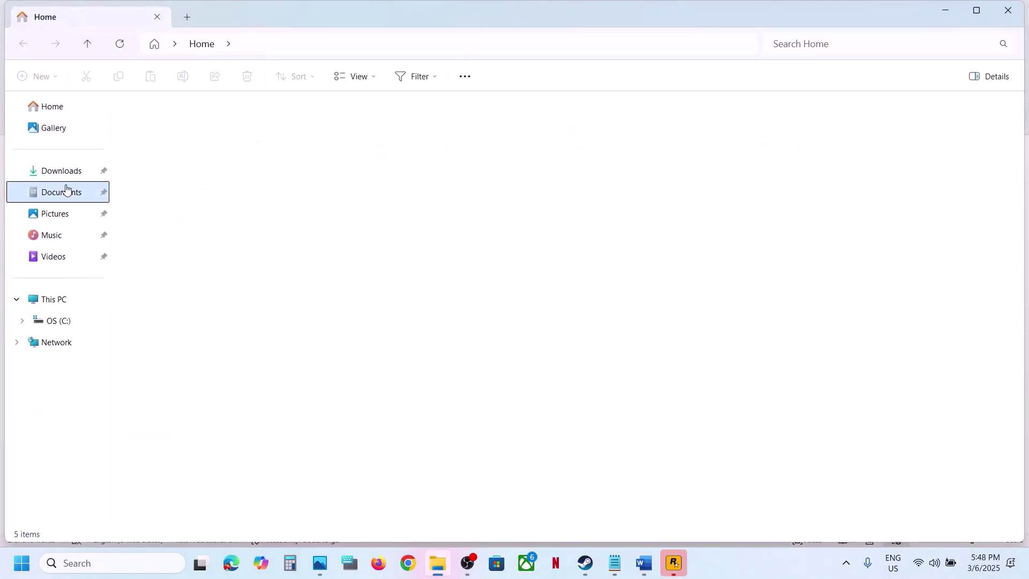
{"action": "double_click", "coordinate": [923, 163]}
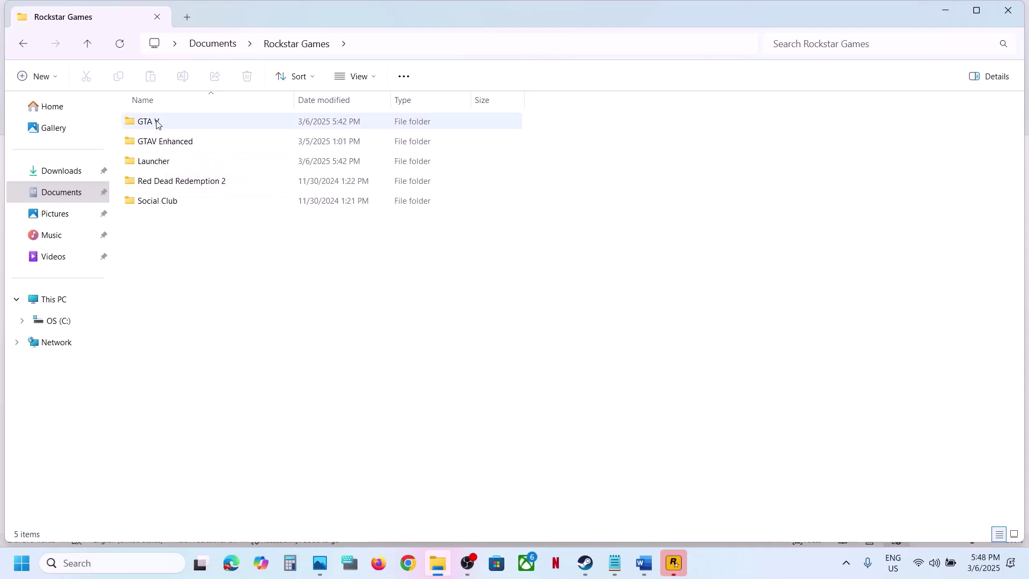
- Back up the GTA V folder's Settings XML file by copying it to the desktop, and bring up the original's file options
{"action": "double_click", "coordinate": [156, 122]}
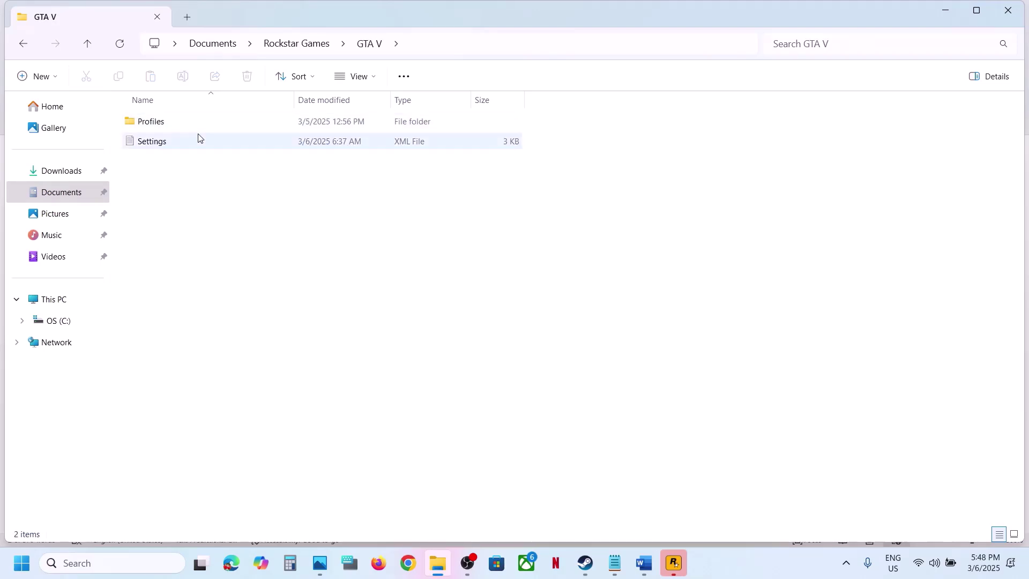
{"action": "right_click", "coordinate": [178, 146]}
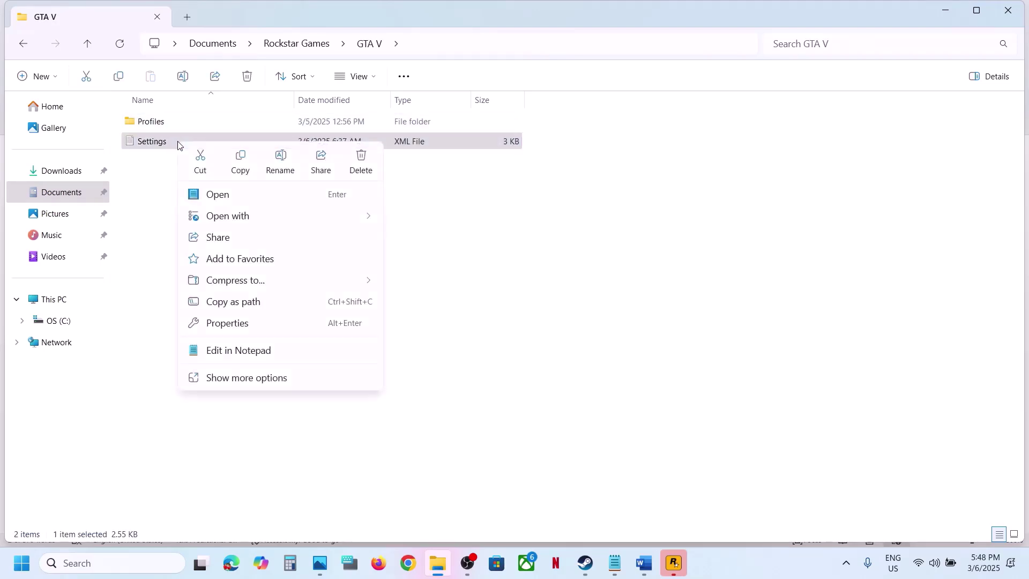
{"action": "left_click", "coordinate": [248, 163]}
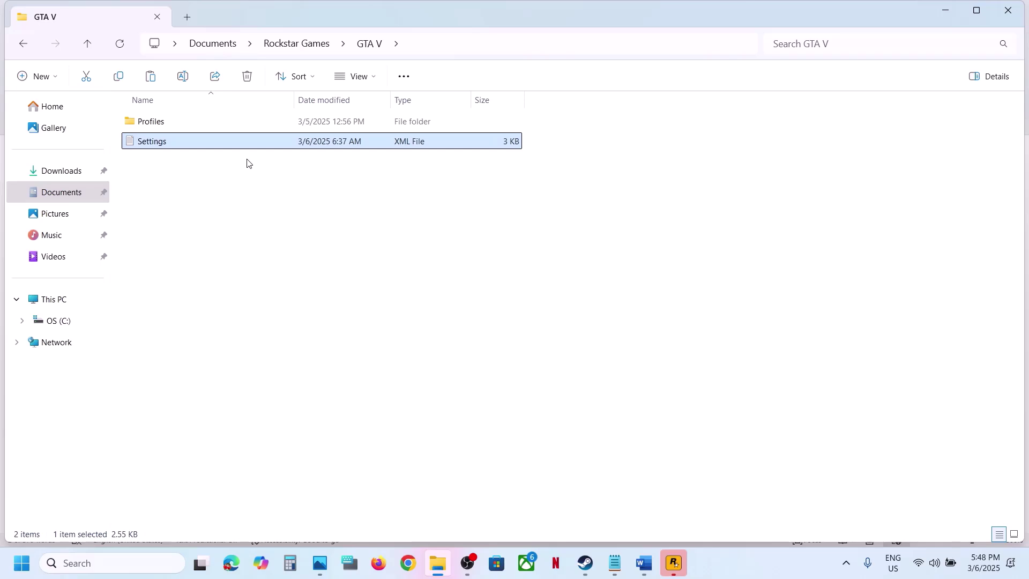
{"action": "key", "text": "super+d"}
{"action": "key", "text": "ctrl+v"}
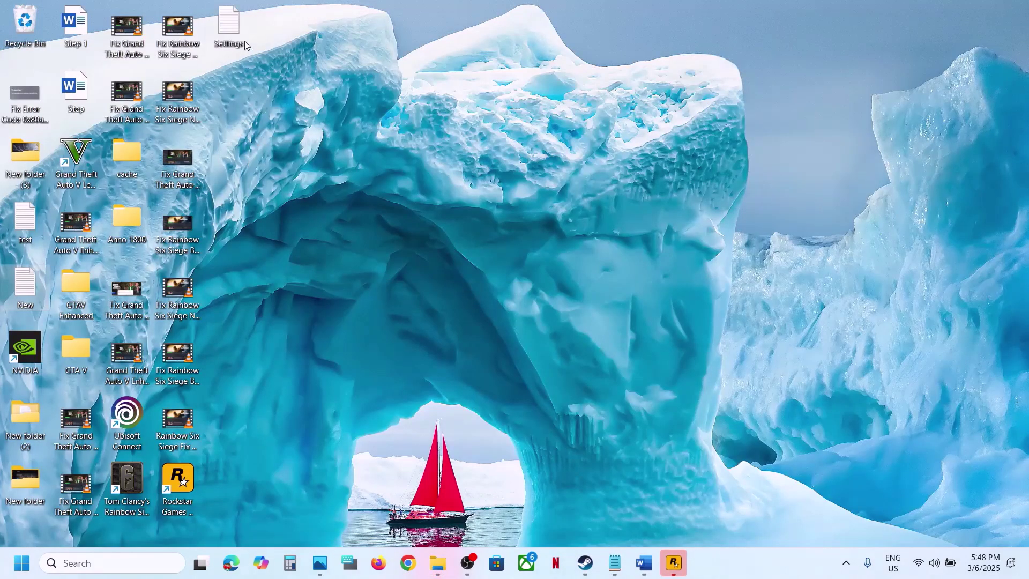
{"action": "key", "text": "super+d"}
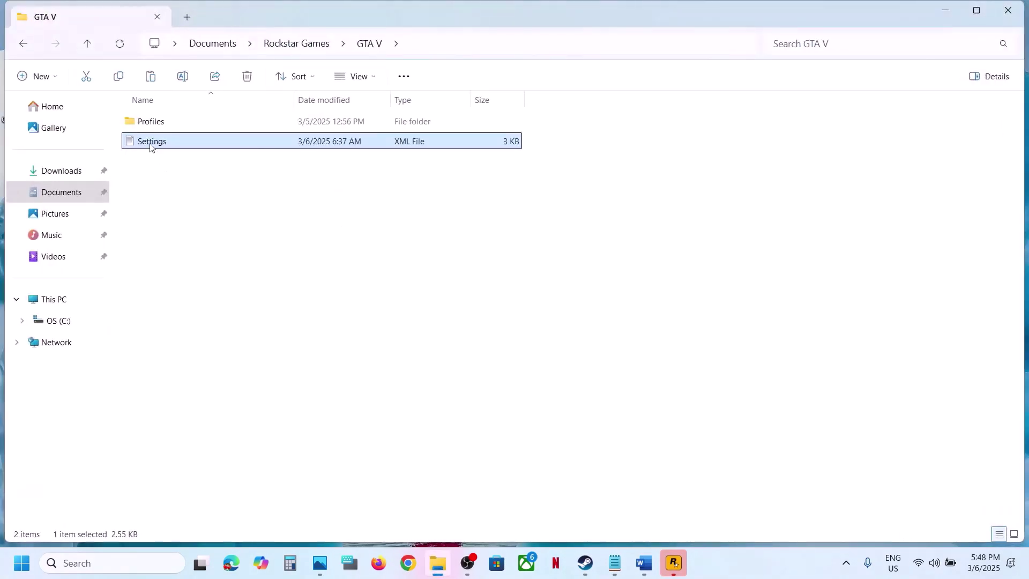
{"action": "right_click", "coordinate": [150, 147]}
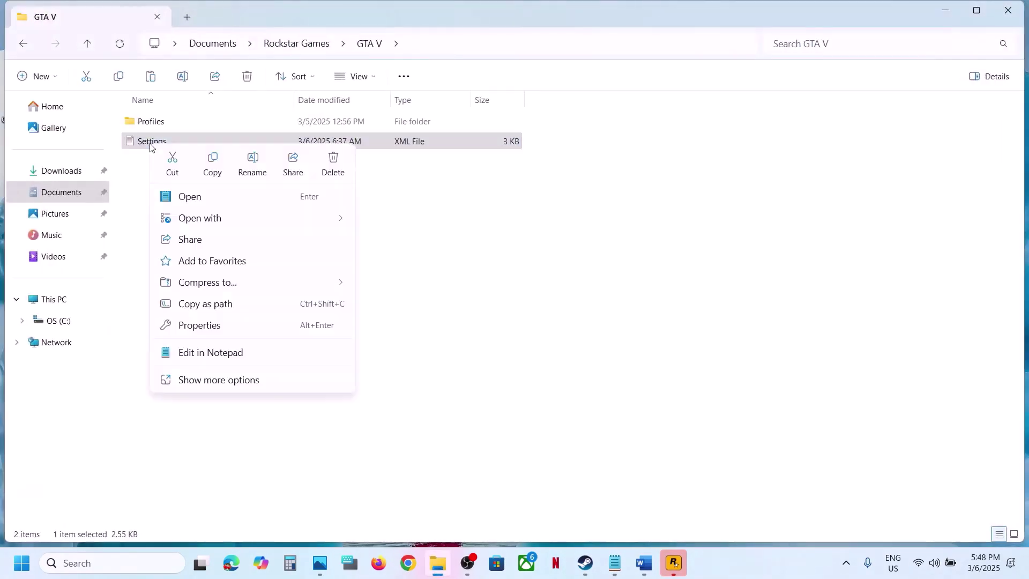
- Go to the GTAV Enhanced folder and copy its settings XML file to the clipboard
{"action": "left_click", "coordinate": [87, 44]}
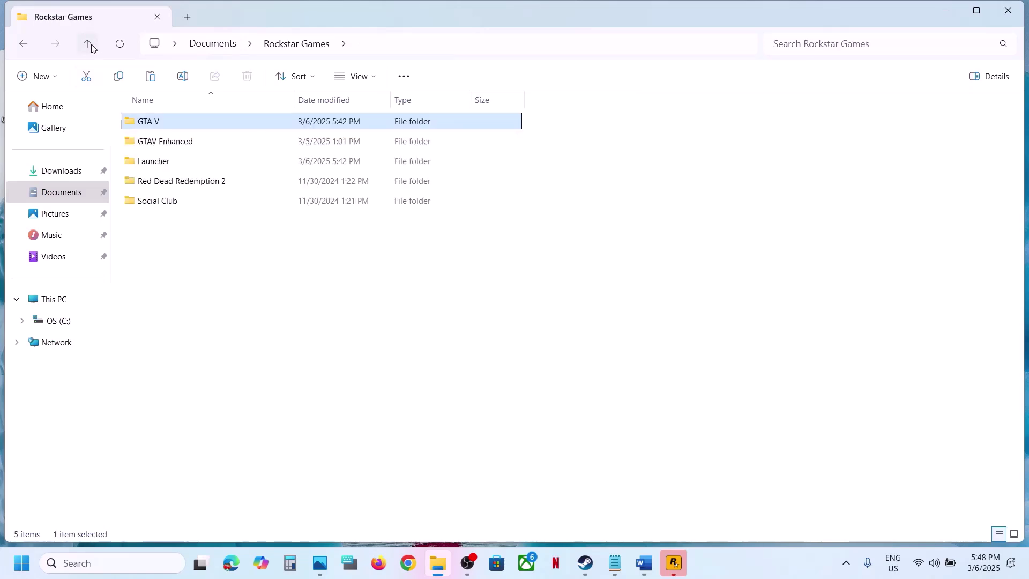
{"action": "double_click", "coordinate": [174, 150]}
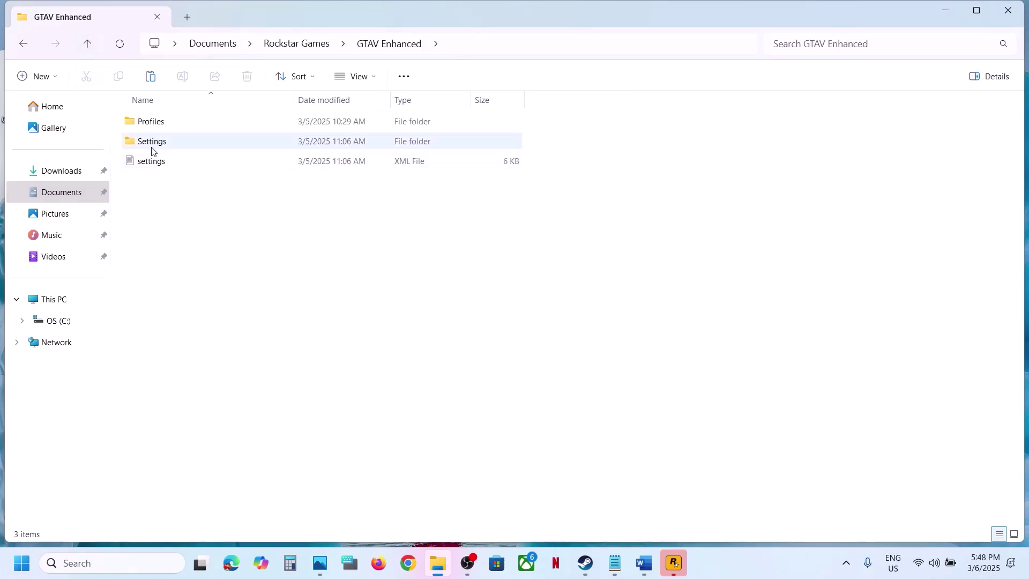
{"action": "left_click", "coordinate": [151, 150]}
{"action": "right_click", "coordinate": [163, 166]}
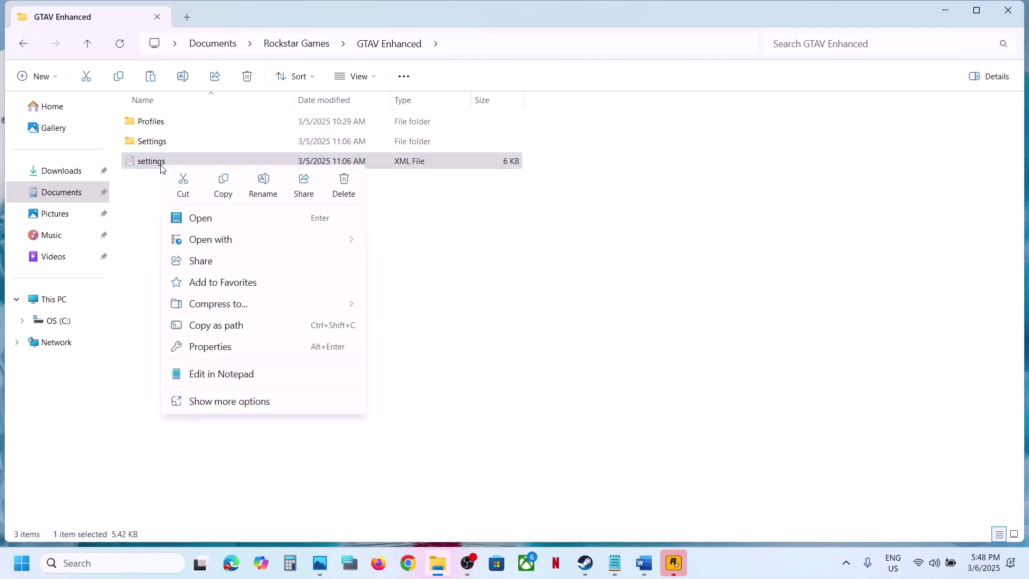
{"action": "left_click", "coordinate": [227, 189]}
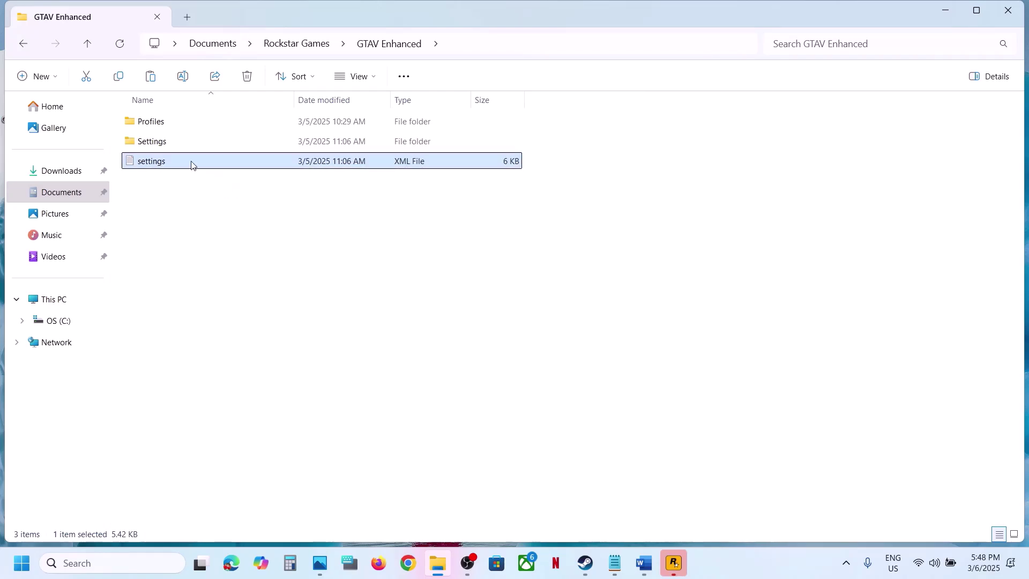
- Copy the Settings folder, look at the options for it together with the settings XML file, and clear the selection
{"action": "left_click", "coordinate": [158, 142]}
{"action": "right_click", "coordinate": [158, 142]}
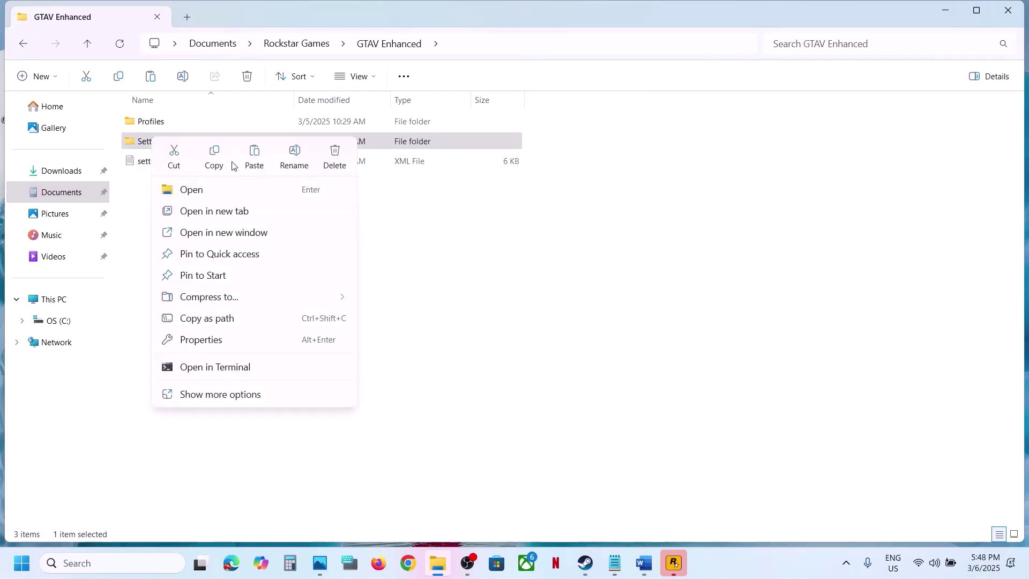
{"action": "left_click", "coordinate": [218, 159]}
{"action": "left_click_drag", "start_coordinate": [191, 188], "coordinate": [152, 141]}
{"action": "right_click", "coordinate": [153, 142]}
{"action": "left_click", "coordinate": [501, 333]}
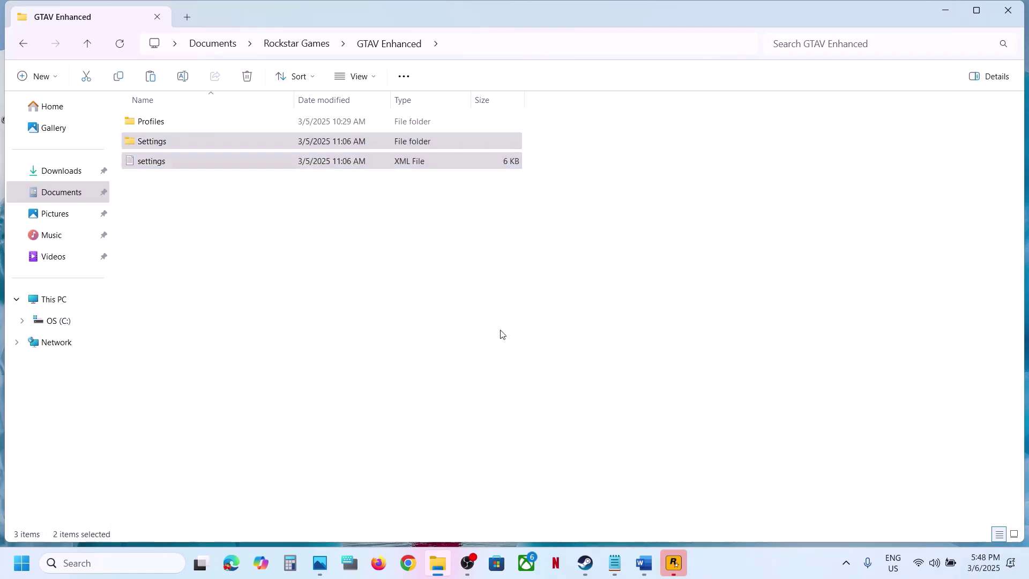
{"action": "left_click", "coordinate": [501, 333]}
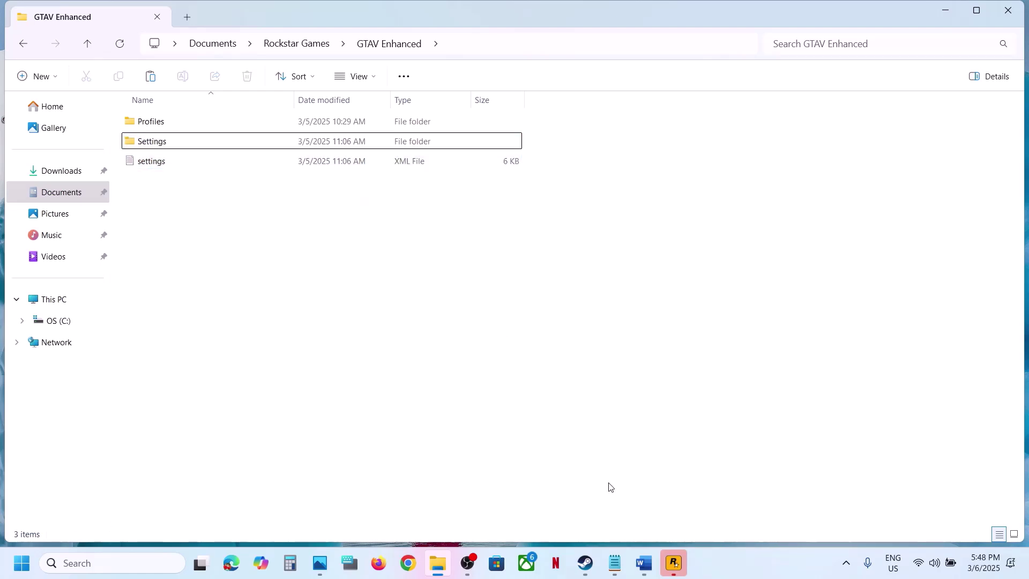
- Check the game in the Steam library, switch to the Word notes and highlight the backup warning in Step 11
{"action": "left_click", "coordinate": [586, 563]}
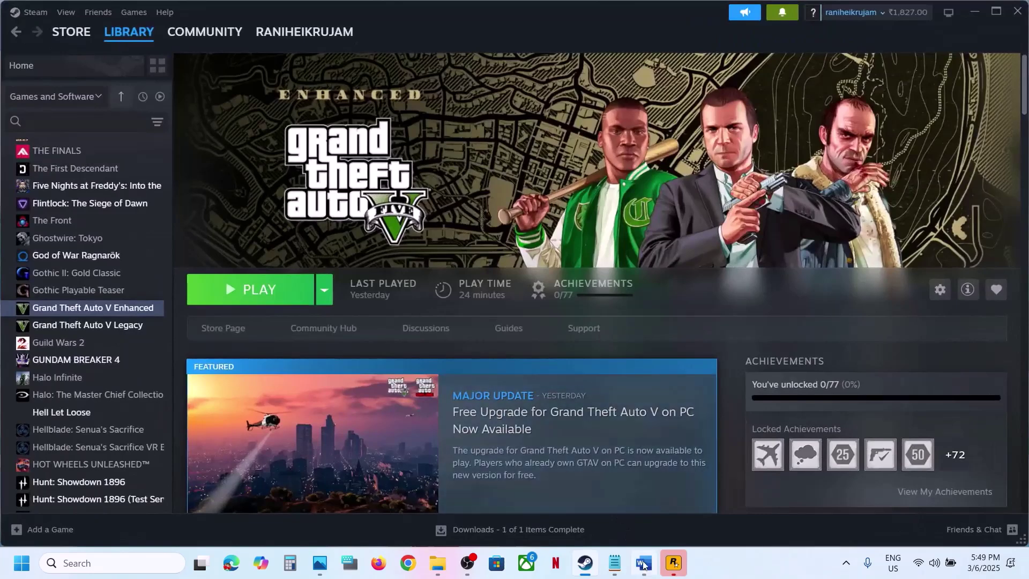
{"action": "left_click", "coordinate": [643, 564]}
{"action": "scroll", "coordinate": [402, 372], "scroll_direction": "down", "scroll_amount": 3}
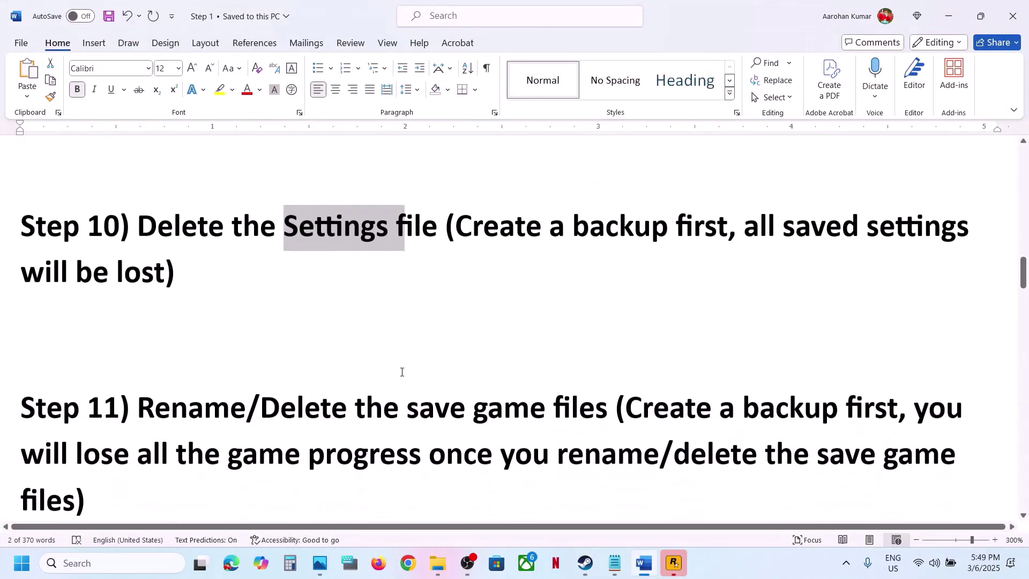
{"action": "scroll", "coordinate": [402, 372], "scroll_direction": "down", "scroll_amount": 1}
{"action": "left_click_drag", "start_coordinate": [207, 379], "coordinate": [672, 436]}
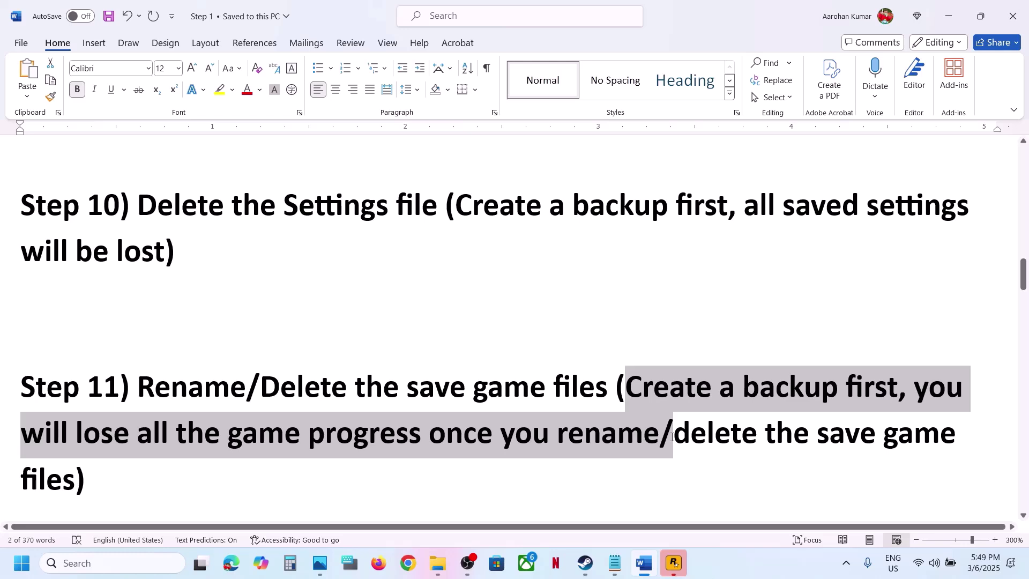
{"action": "left_click_drag", "start_coordinate": [671, 436], "coordinate": [672, 437]}
- Switch back to File Explorer and open the Rockstar Games folder in Documents
{"action": "left_click", "coordinate": [438, 563]}
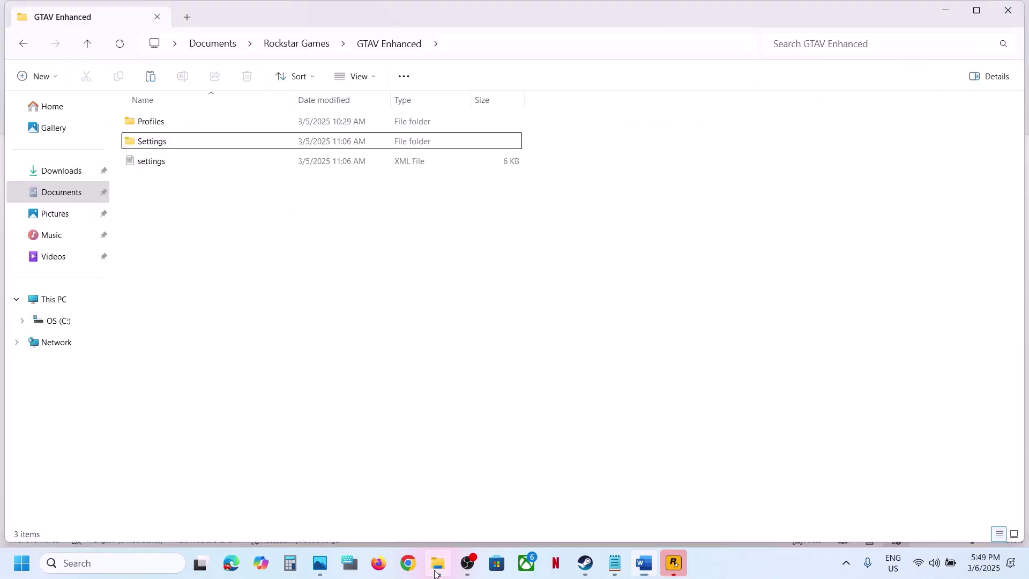
{"action": "left_click", "coordinate": [62, 193]}
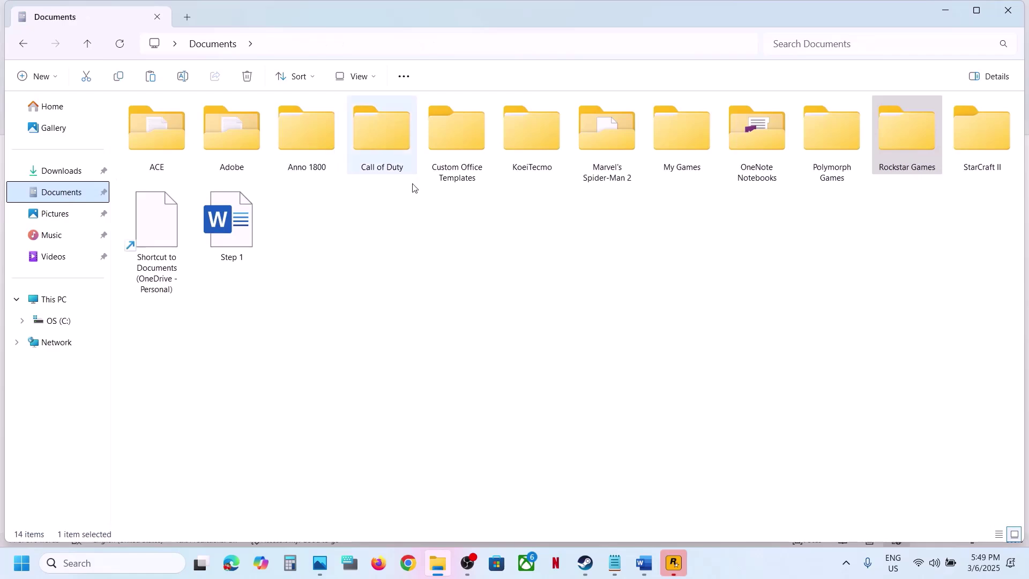
{"action": "double_click", "coordinate": [900, 142]}
- Back up the GTA V and GTAV Enhanced folders by copying both to the desktop, replacing the files with the same names
{"action": "left_click", "coordinate": [161, 124]}
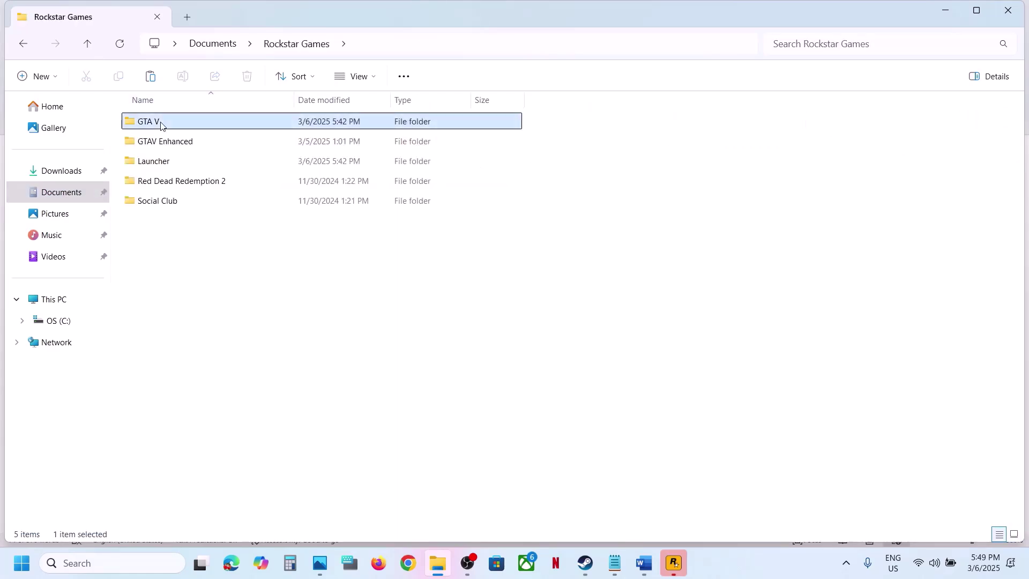
{"action": "left_click", "coordinate": [191, 143]}
{"action": "left_click", "coordinate": [190, 144], "text": "ctrl"}
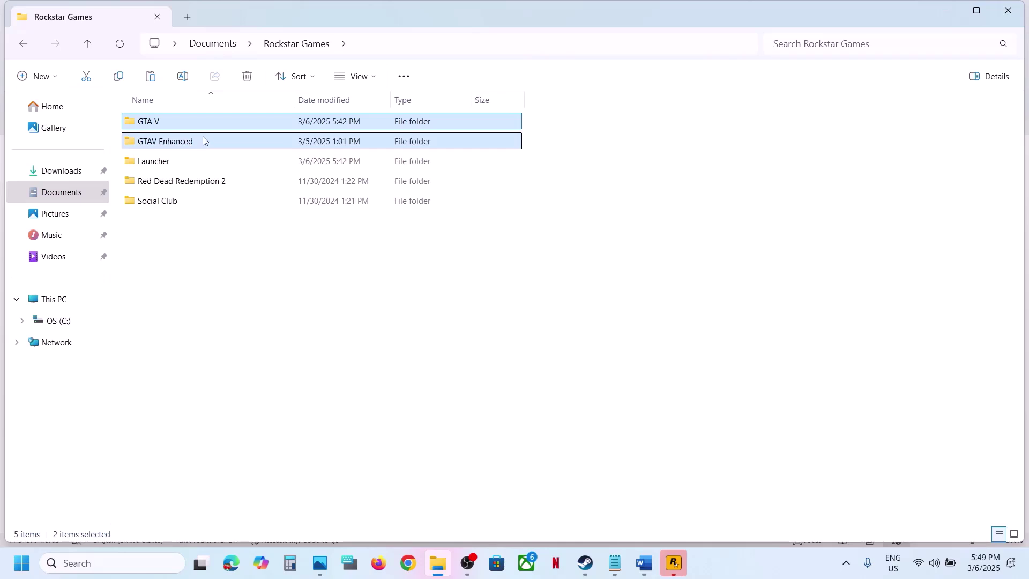
{"action": "right_click", "coordinate": [175, 126]}
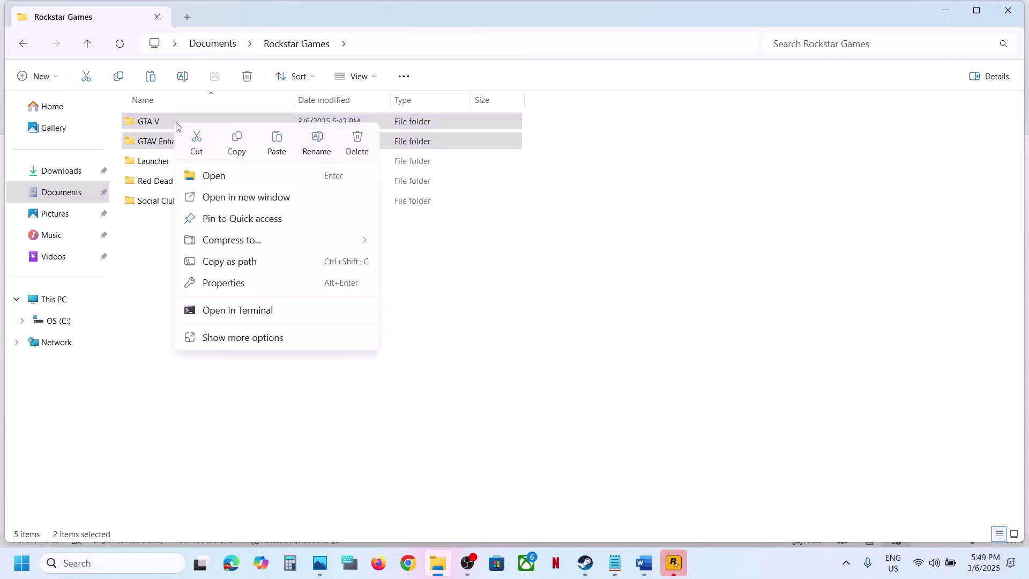
{"action": "left_click", "coordinate": [237, 143]}
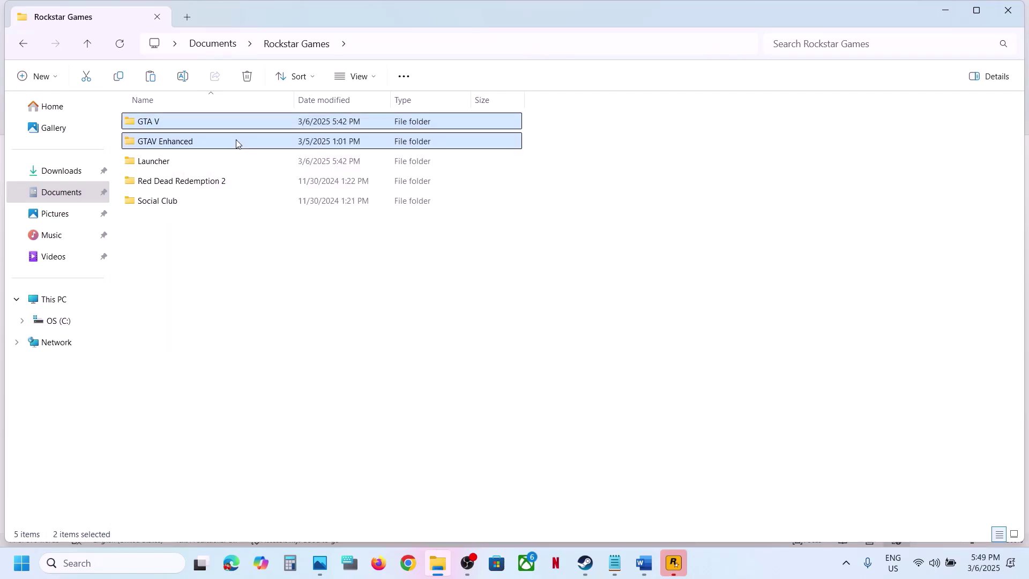
{"action": "key", "text": "super+d"}
{"action": "left_click", "coordinate": [469, 289]}
{"action": "key", "text": "ctrl+v"}
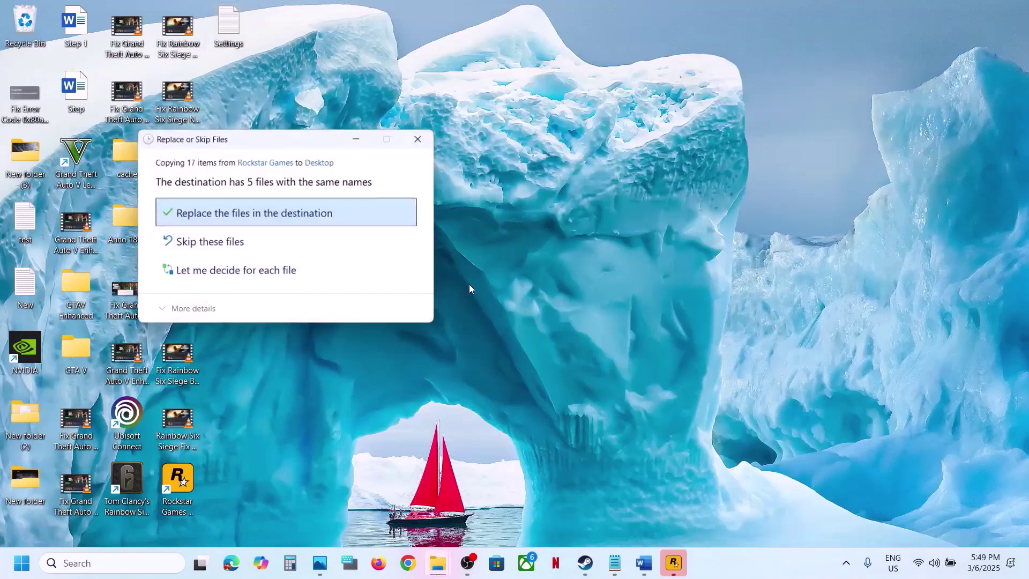
{"action": "left_click", "coordinate": [252, 213]}
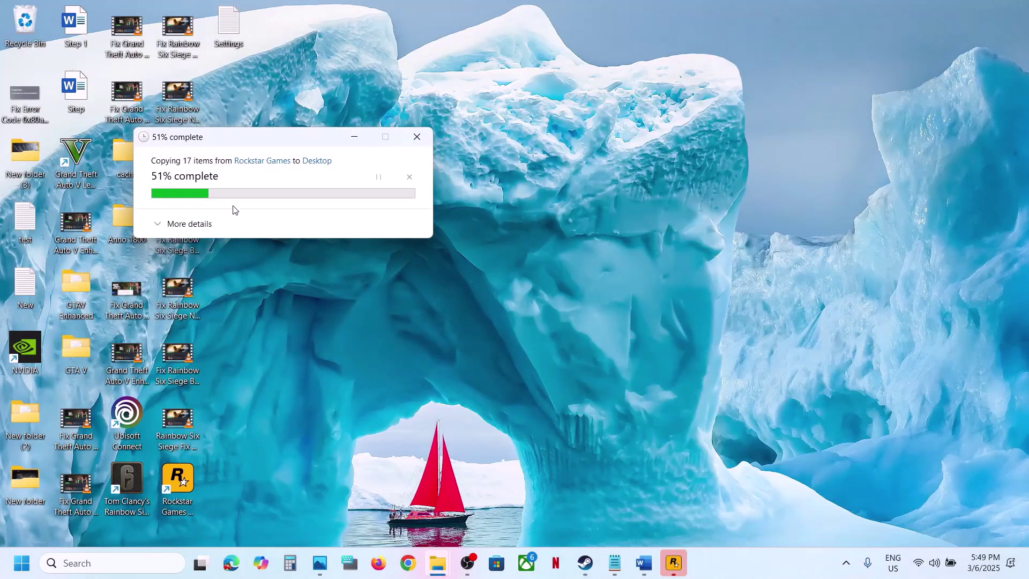
{"action": "key", "text": "super+d"}
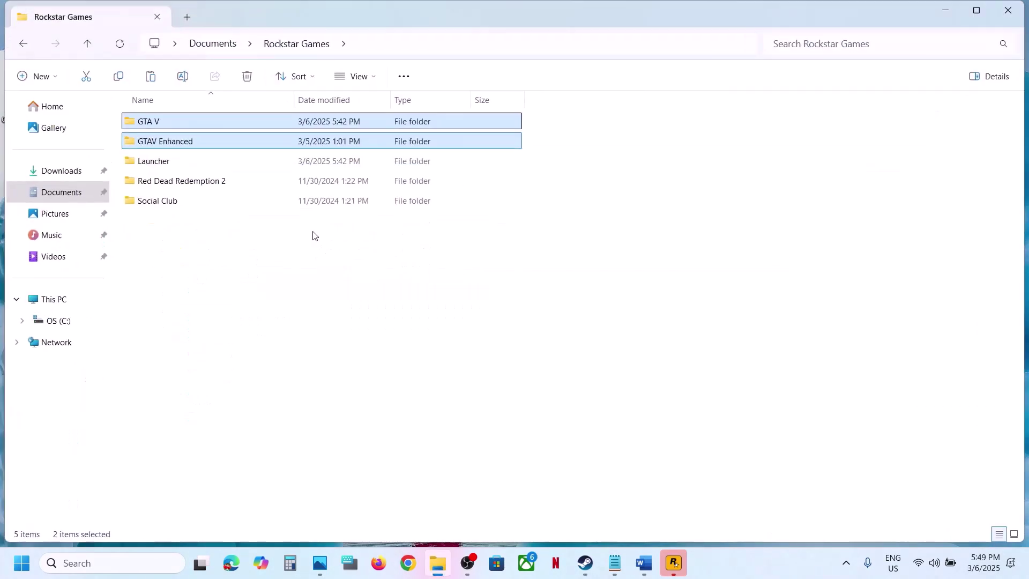
- Rename the original GTA V folder to GTA V.old and select the GTAV Enhanced folder
{"action": "left_click", "coordinate": [179, 127]}
{"action": "right_click", "coordinate": [179, 127]}
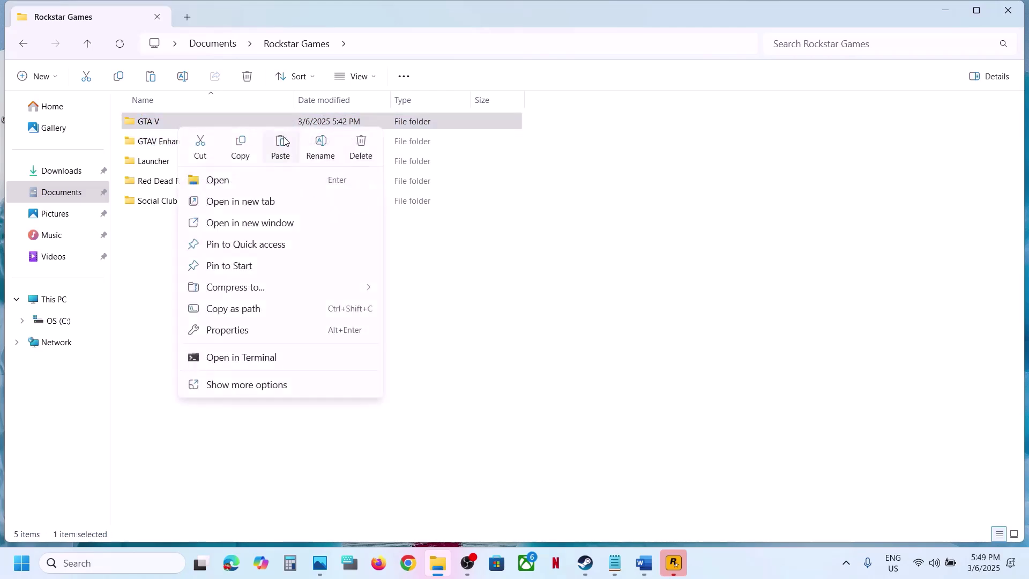
{"action": "left_click", "coordinate": [321, 146]}
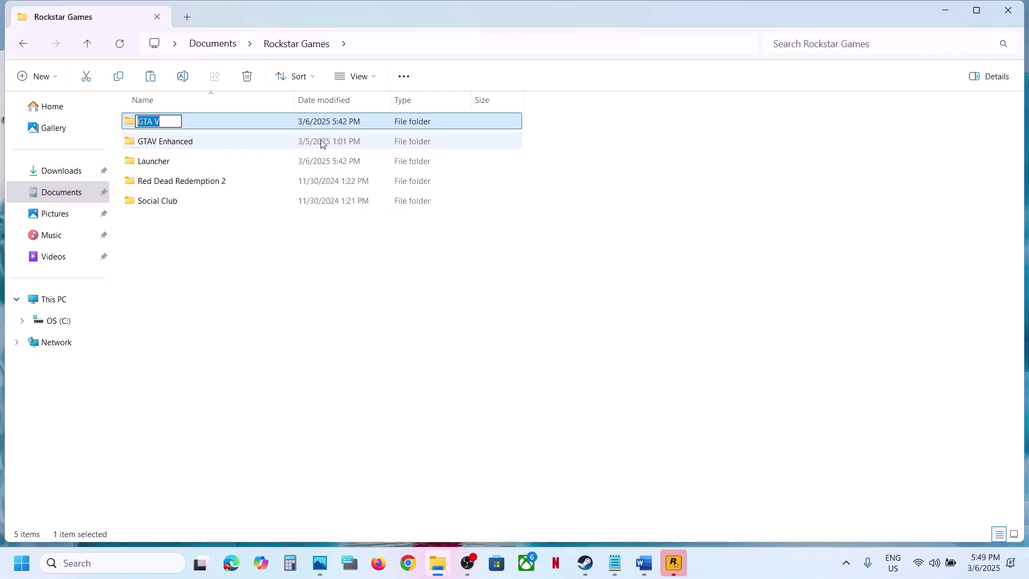
{"action": "key", "text": "End"}
{"action": "type", "text": ".old"}
{"action": "left_click", "coordinate": [269, 354]}
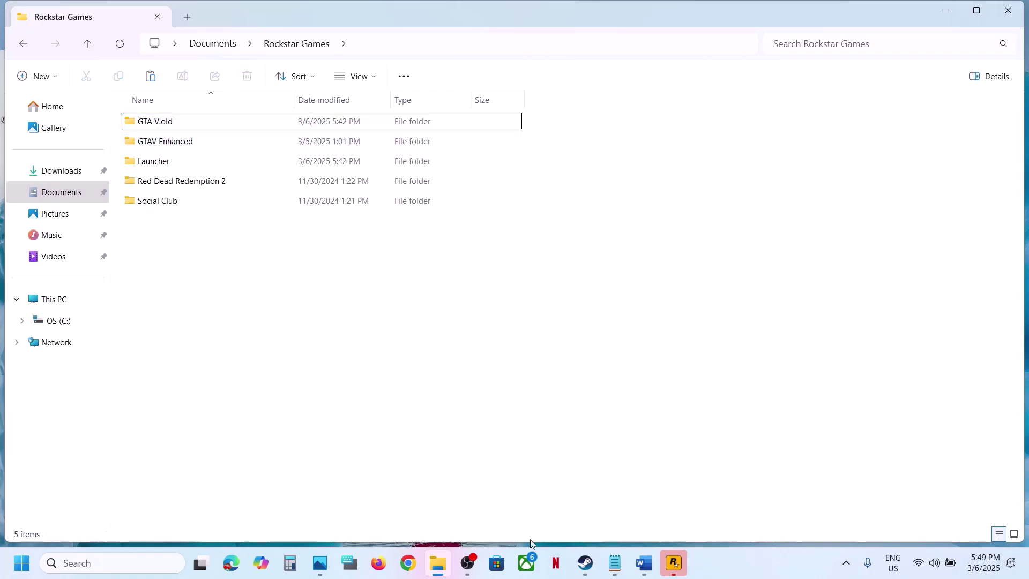
{"action": "left_click", "coordinate": [186, 145]}
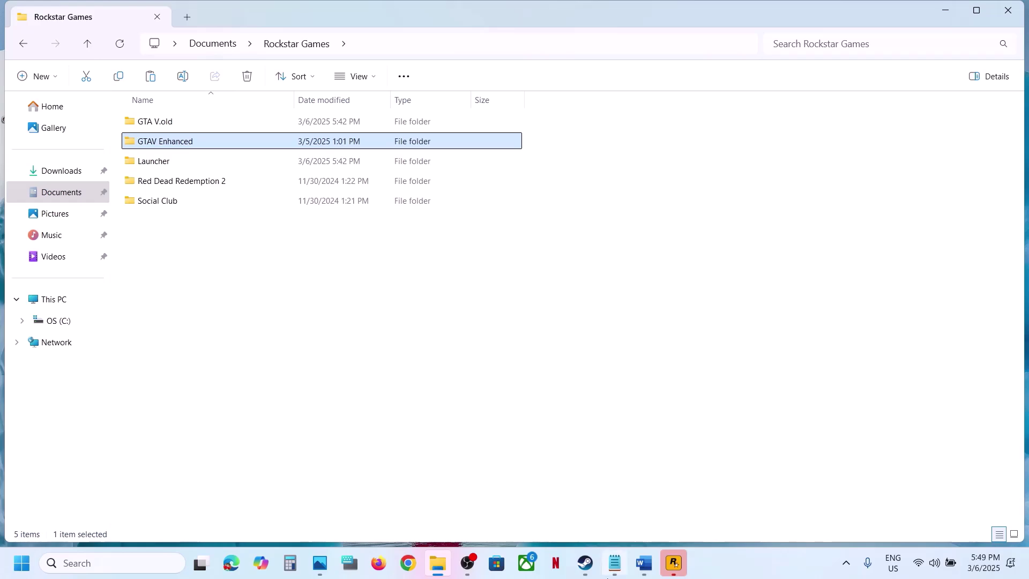
- Check Steam, return to the Word notes, look over Steps 11 to 14 and highlight "Close OneDrive" in Step 12
{"action": "left_click", "coordinate": [587, 571]}
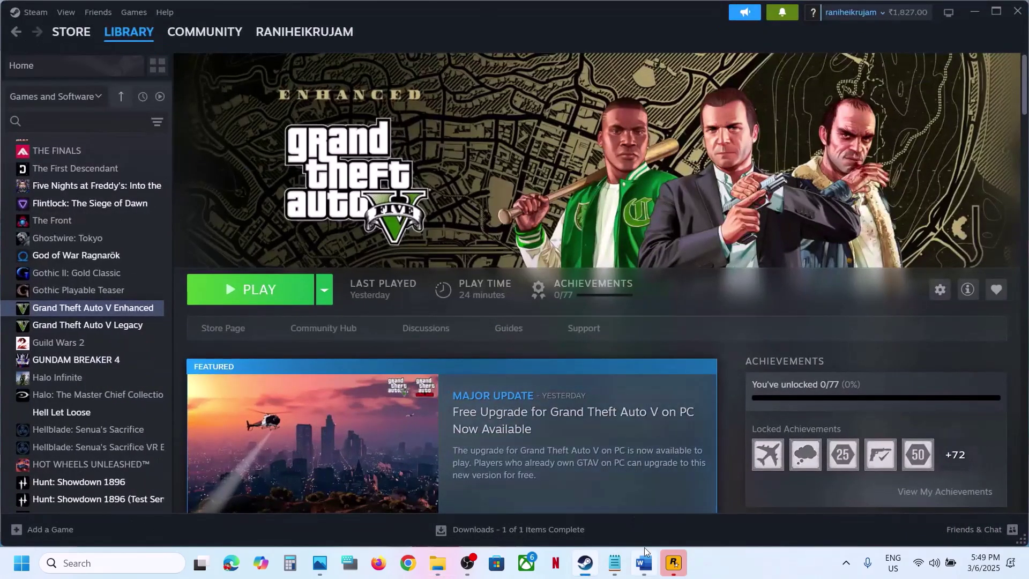
{"action": "left_click", "coordinate": [644, 561]}
{"action": "scroll", "coordinate": [353, 369], "scroll_direction": "down", "scroll_amount": 2}
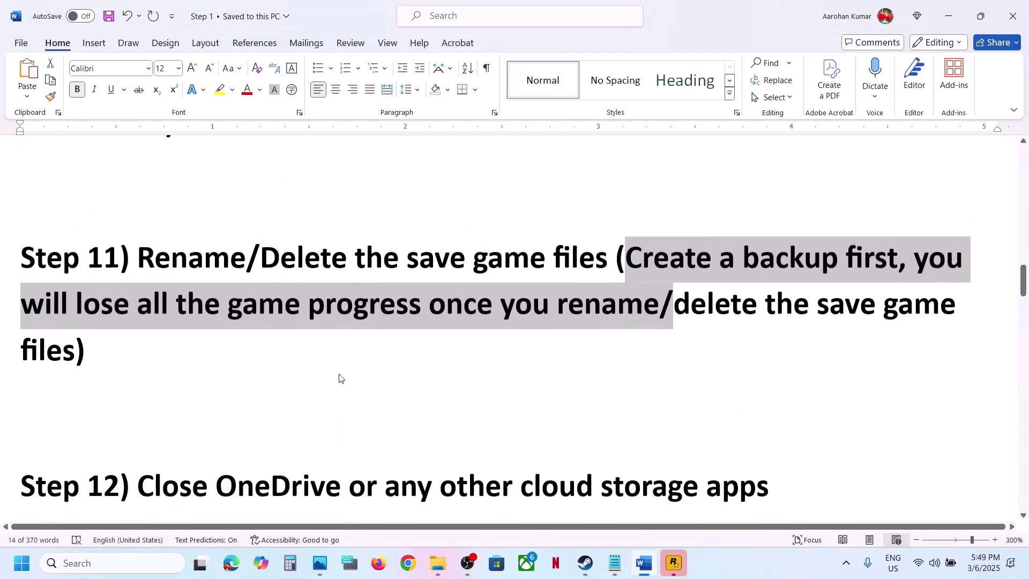
{"action": "scroll", "coordinate": [340, 379], "scroll_direction": "up", "scroll_amount": 1}
{"action": "scroll", "coordinate": [477, 416], "scroll_direction": "down", "scroll_amount": 3}
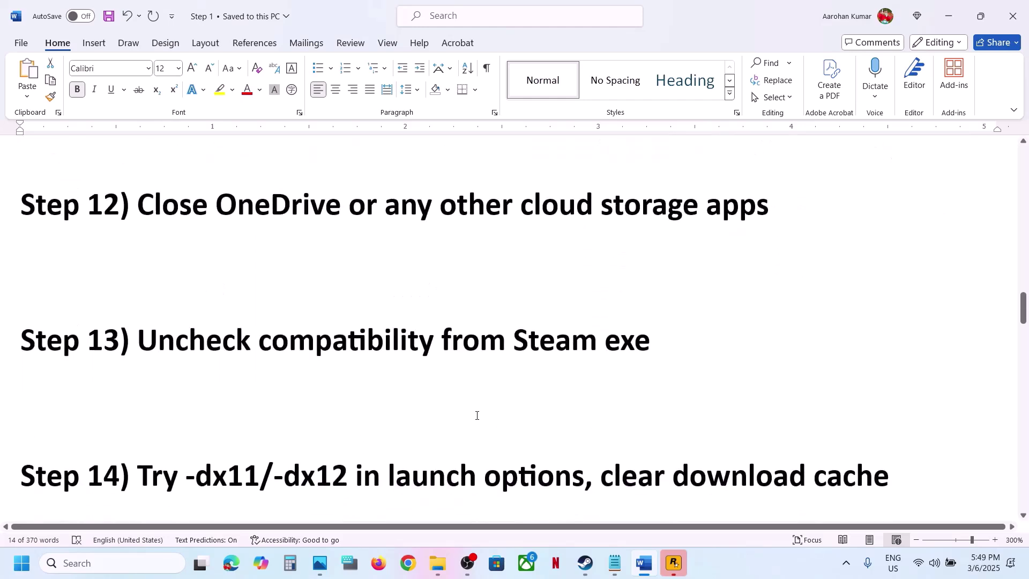
{"action": "scroll", "coordinate": [476, 416], "scroll_direction": "up", "scroll_amount": 2}
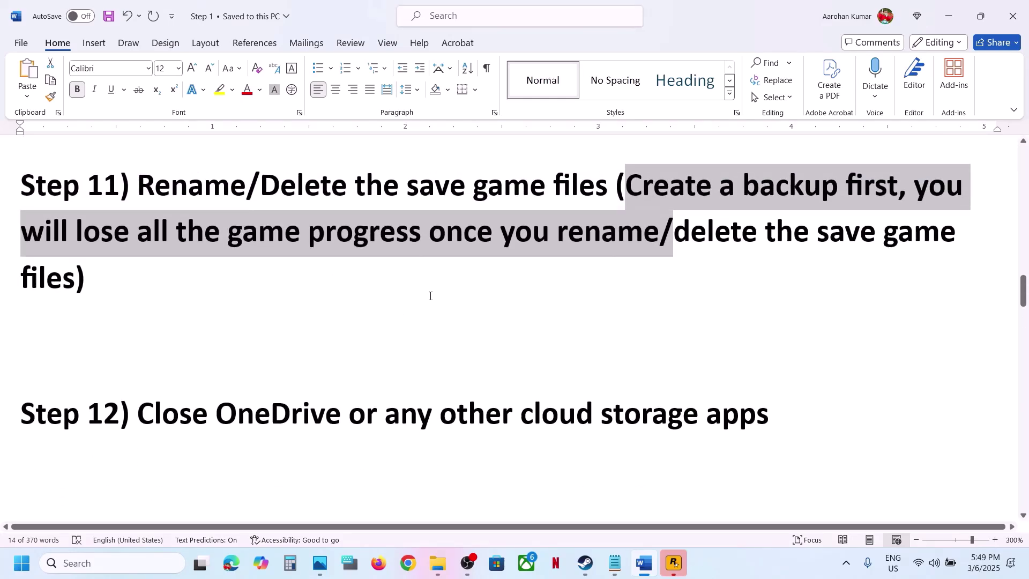
{"action": "scroll", "coordinate": [347, 337], "scroll_direction": "down", "scroll_amount": 1}
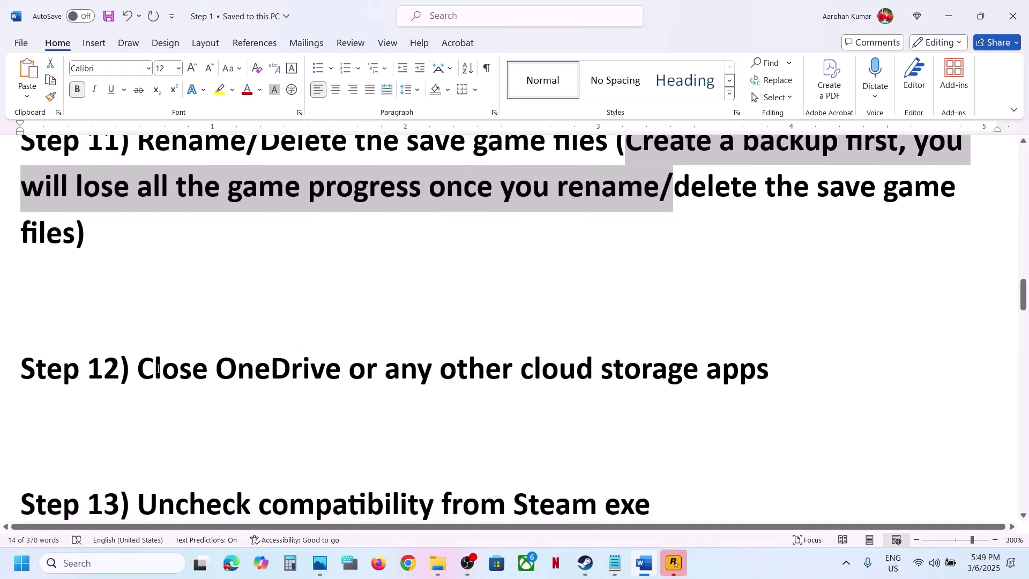
{"action": "left_click_drag", "start_coordinate": [142, 369], "coordinate": [343, 362]}
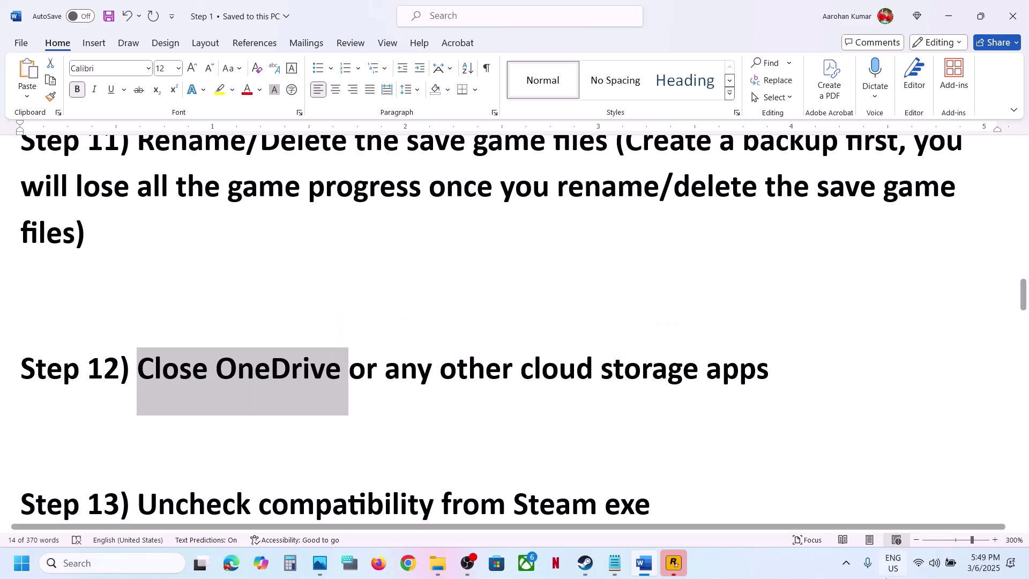
- Check the hidden background apps for cloud storage programs and highlight "other cloud storage apps" in Step 12 of the notes
{"action": "left_click", "coordinate": [848, 564]}
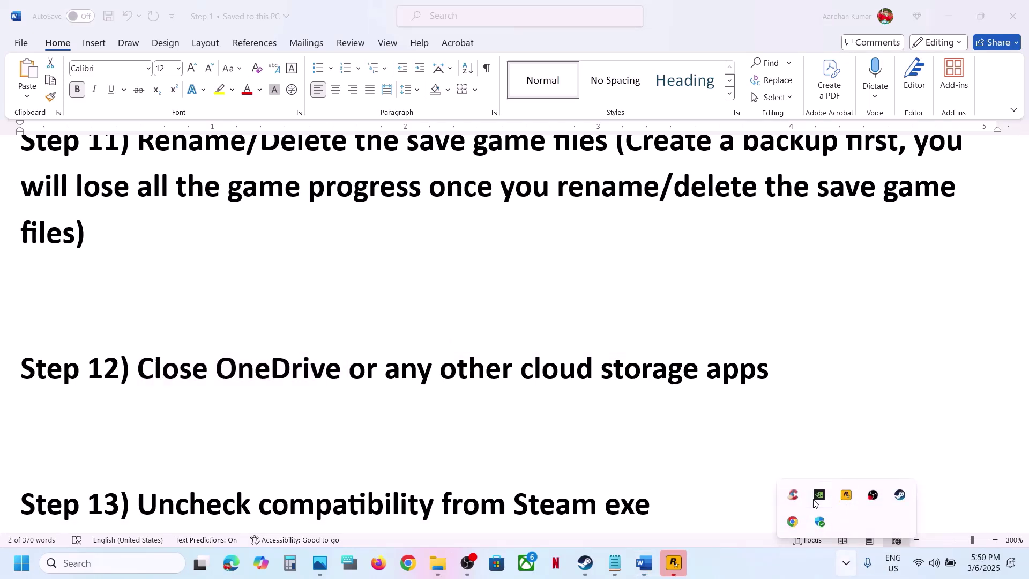
{"action": "right_click", "coordinate": [819, 494]}
{"action": "left_click", "coordinate": [842, 486]}
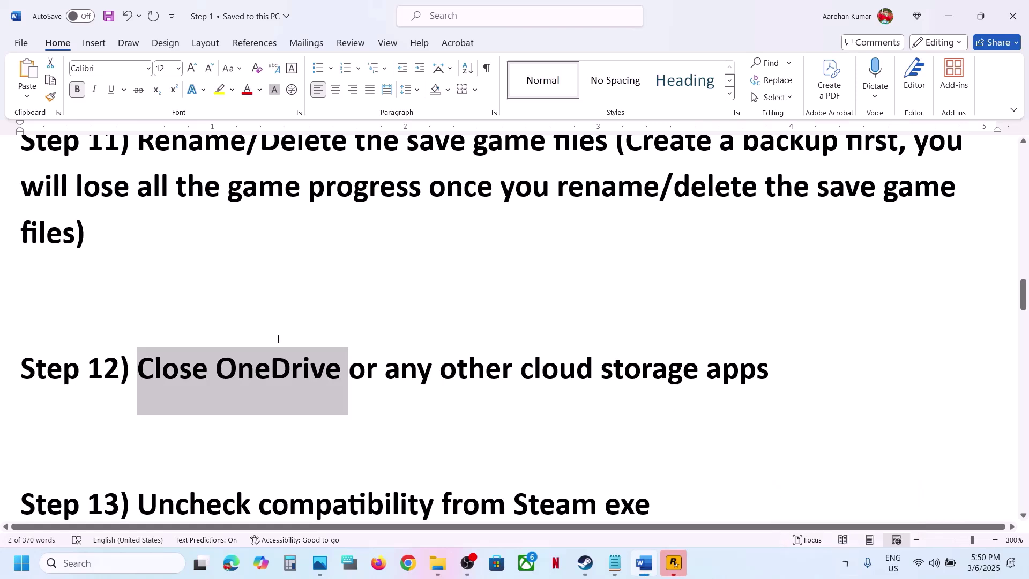
{"action": "left_click_drag", "start_coordinate": [439, 364], "coordinate": [772, 371]}
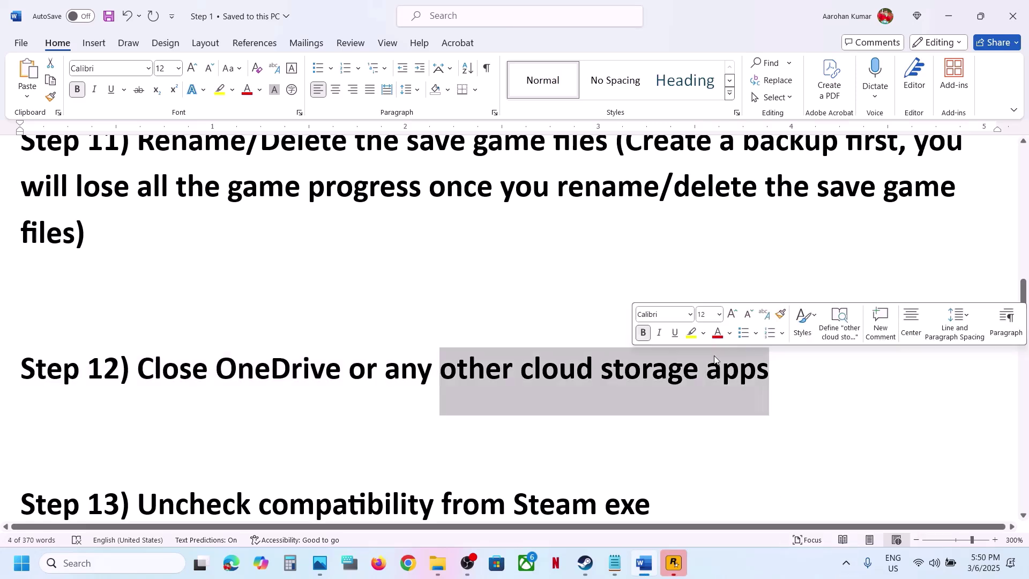
- Highlight "Uncheck compatibility from Steam" in Step 13 of the notes
{"action": "scroll", "coordinate": [383, 440], "scroll_direction": "down", "scroll_amount": 3}
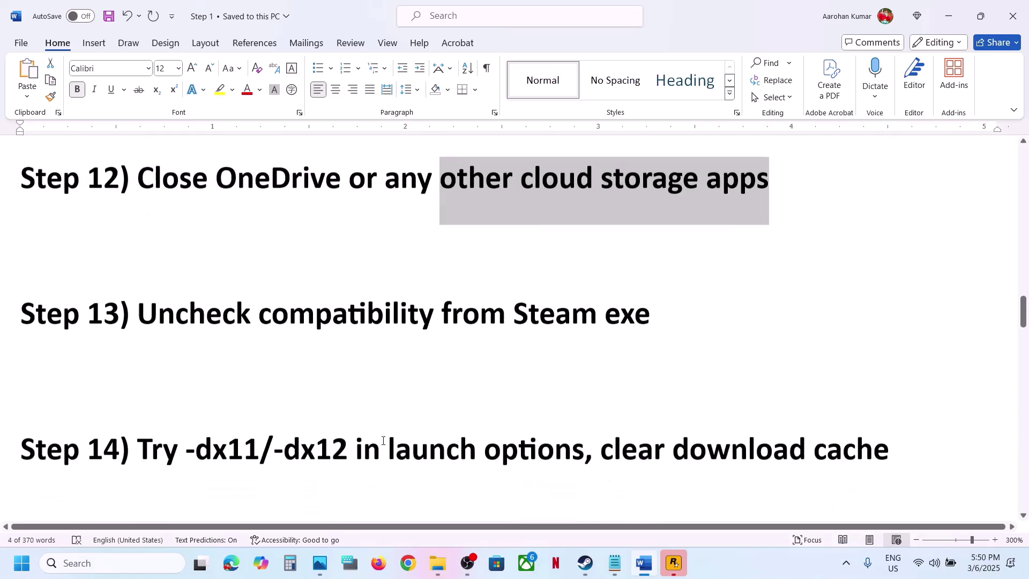
{"action": "scroll", "coordinate": [198, 368], "scroll_direction": "down", "scroll_amount": 1, "text": "ctrl"}
{"action": "left_click", "coordinate": [219, 420]}
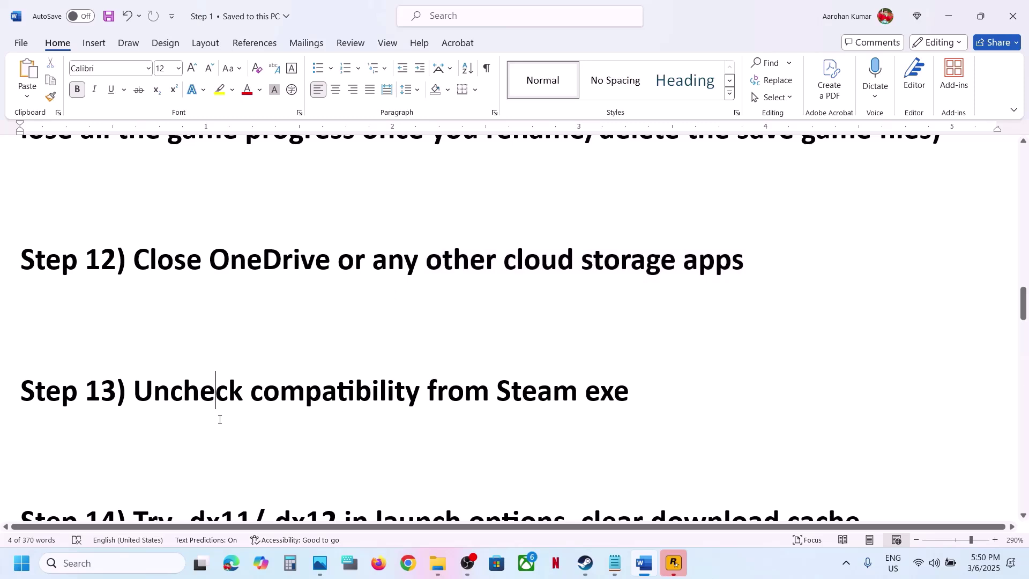
{"action": "key", "text": "ctrl+Left"}
{"action": "key", "text": "ctrl+shift+Right"}
{"action": "key", "text": "ctrl+shift+Right"}
{"action": "key", "text": "ctrl+shift+Right"}
{"action": "key", "text": "ctrl+shift+Right"}
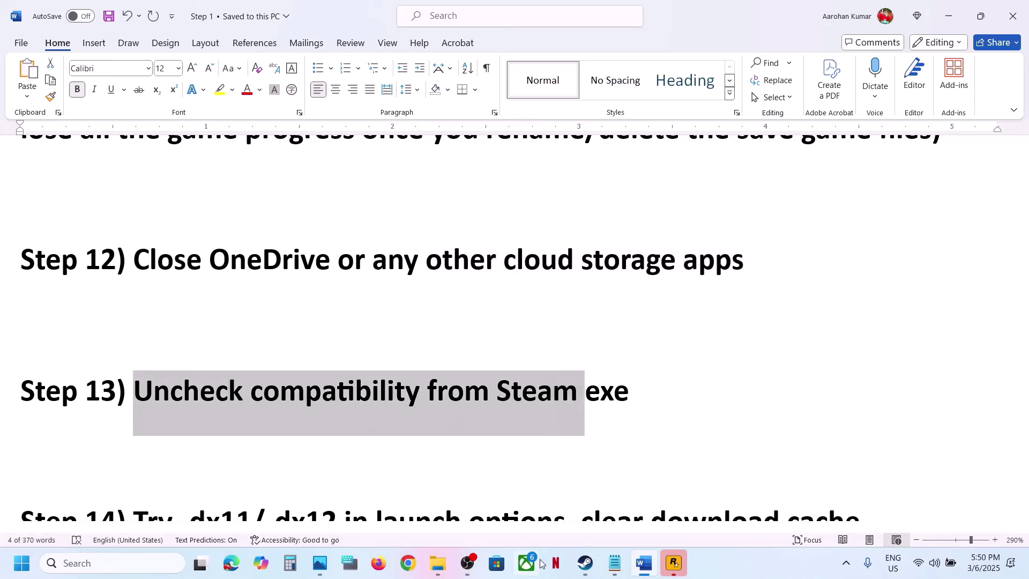
- Look at Steam briefly, search Windows for "steam" and open the Steam app's file location
{"action": "left_click", "coordinate": [586, 563]}
{"action": "mouse_move", "coordinate": [51, 44]}
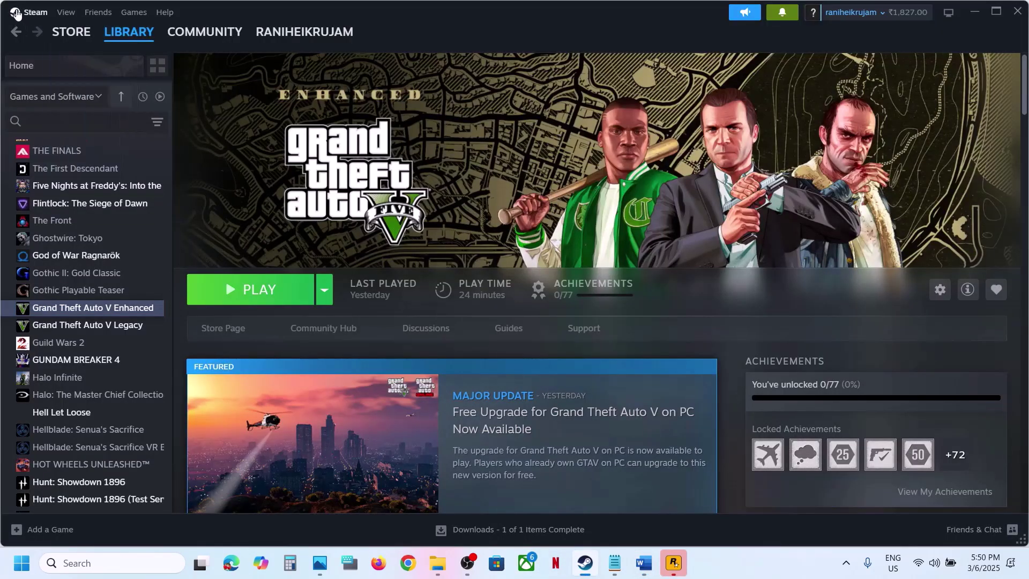
{"action": "left_click", "coordinate": [33, 11]}
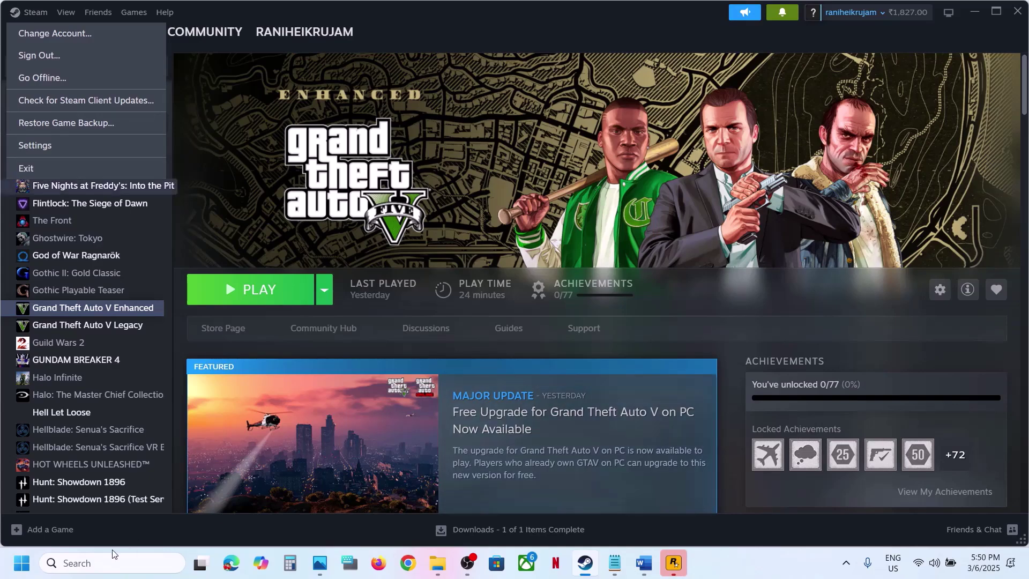
{"action": "left_click", "coordinate": [76, 563]}
{"action": "type", "text": "steam"}
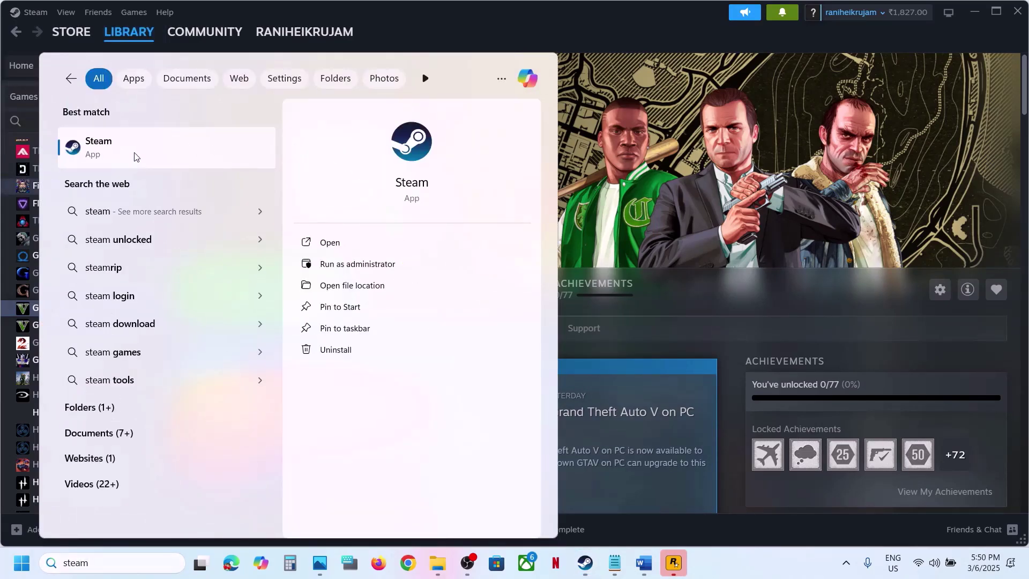
{"action": "right_click", "coordinate": [134, 156]}
{"action": "left_click", "coordinate": [207, 194]}
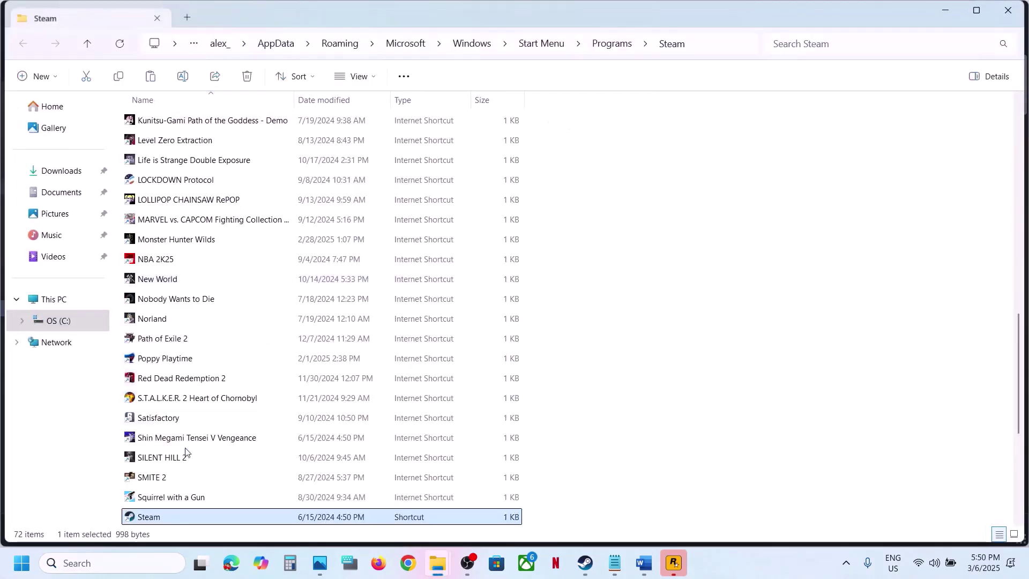
- In the Steam shortcut's compatibility properties, leave compatibility mode turned off, apply the settings and close the properties and folder
{"action": "right_click", "coordinate": [161, 517]}
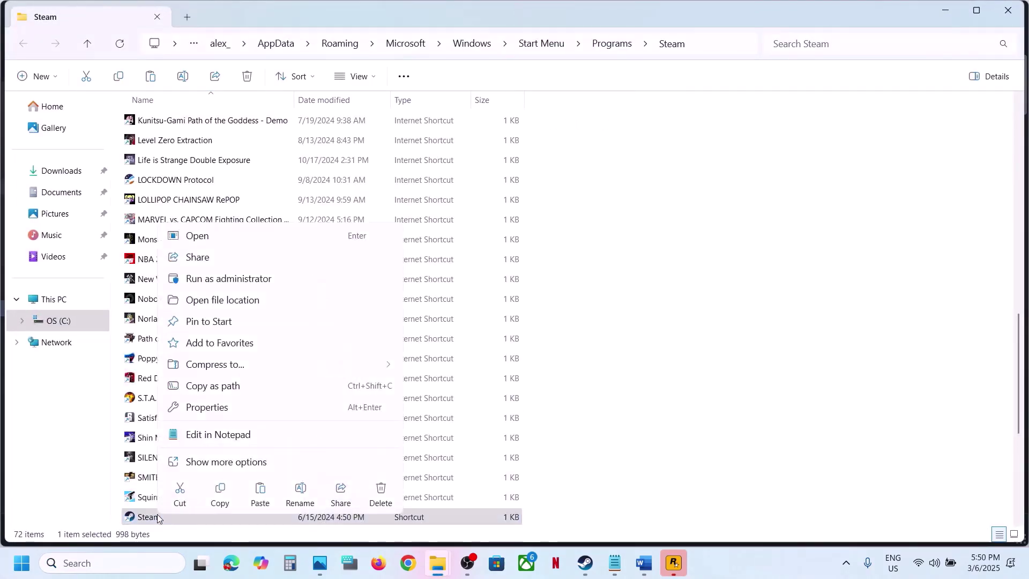
{"action": "left_click", "coordinate": [225, 408]}
{"action": "left_click", "coordinate": [317, 212]}
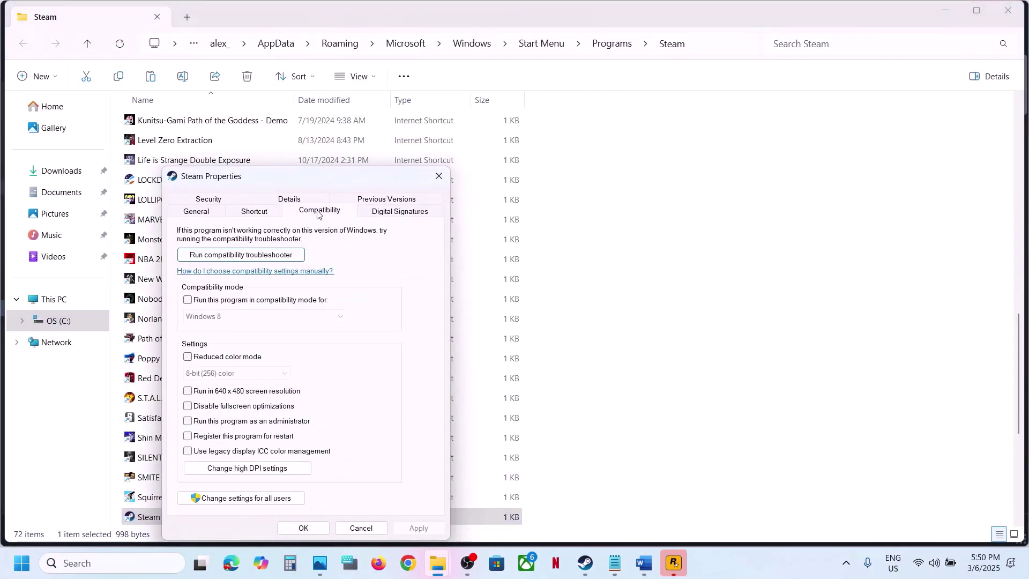
{"action": "left_click", "coordinate": [187, 302]}
{"action": "left_click", "coordinate": [187, 301]}
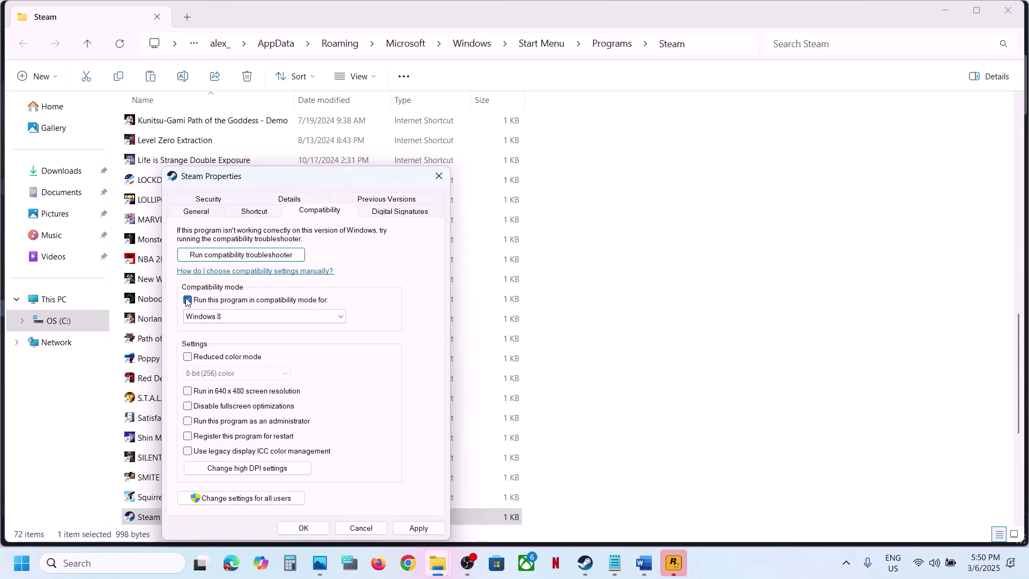
{"action": "left_click", "coordinate": [419, 529]}
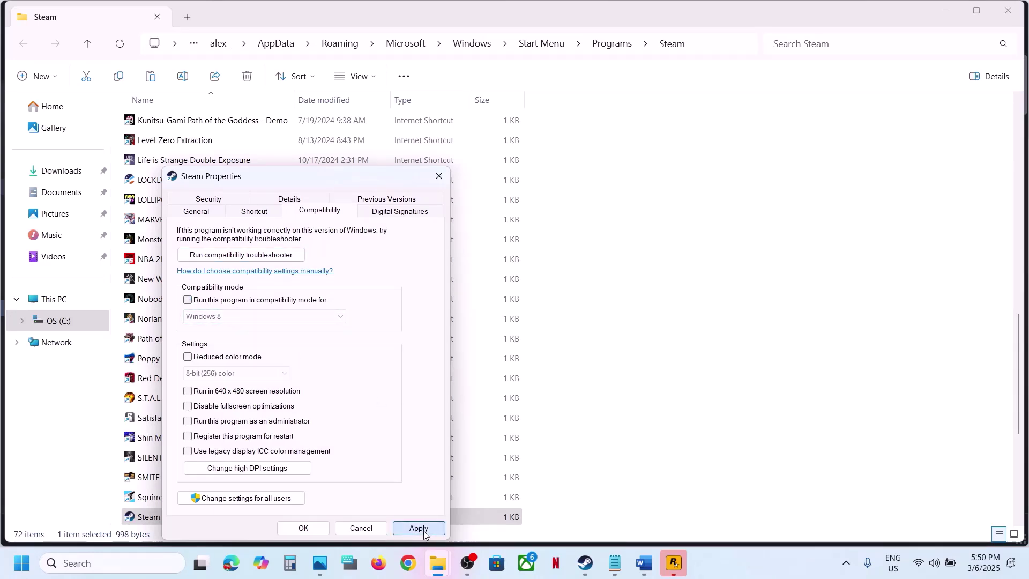
{"action": "left_click", "coordinate": [301, 528]}
{"action": "left_click", "coordinate": [1020, 10]}
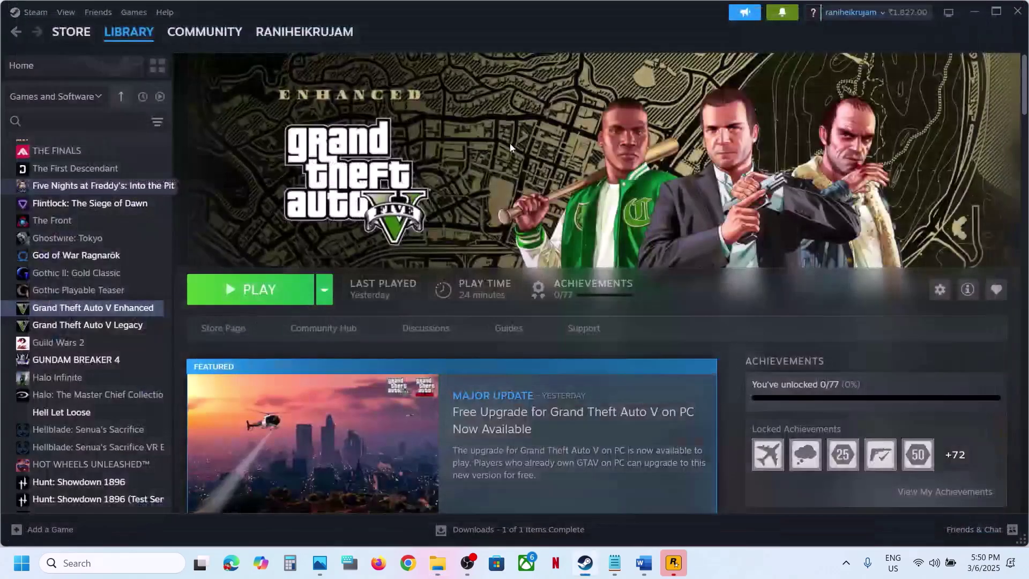
- Return to the Word notes and highlight "Try -dx11/-dx12 in launch options" in Step 14
{"action": "left_click", "coordinate": [644, 563]}
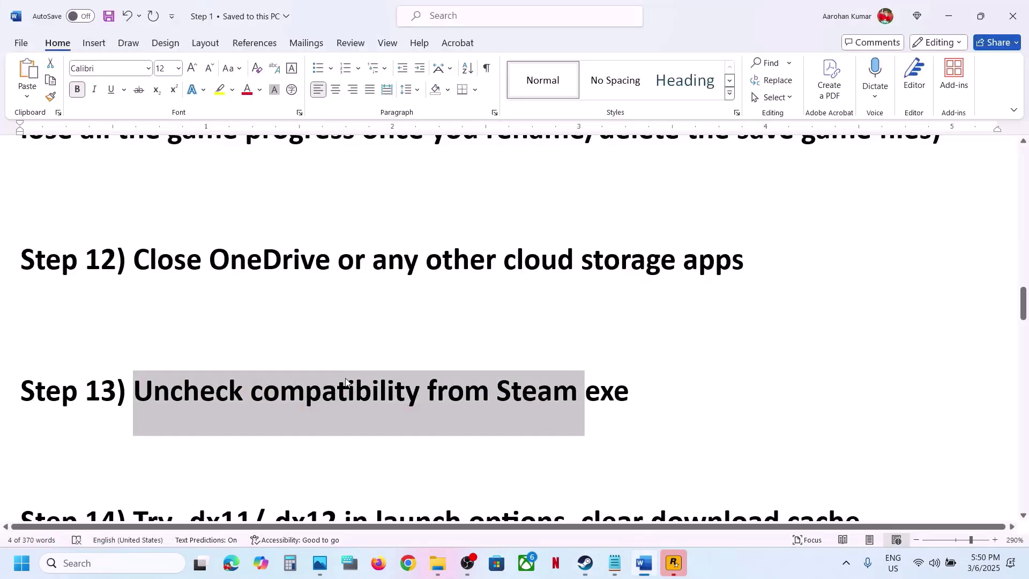
{"action": "scroll", "coordinate": [346, 378], "scroll_direction": "down", "scroll_amount": 3}
{"action": "scroll", "coordinate": [347, 379], "scroll_direction": "up", "scroll_amount": 2}
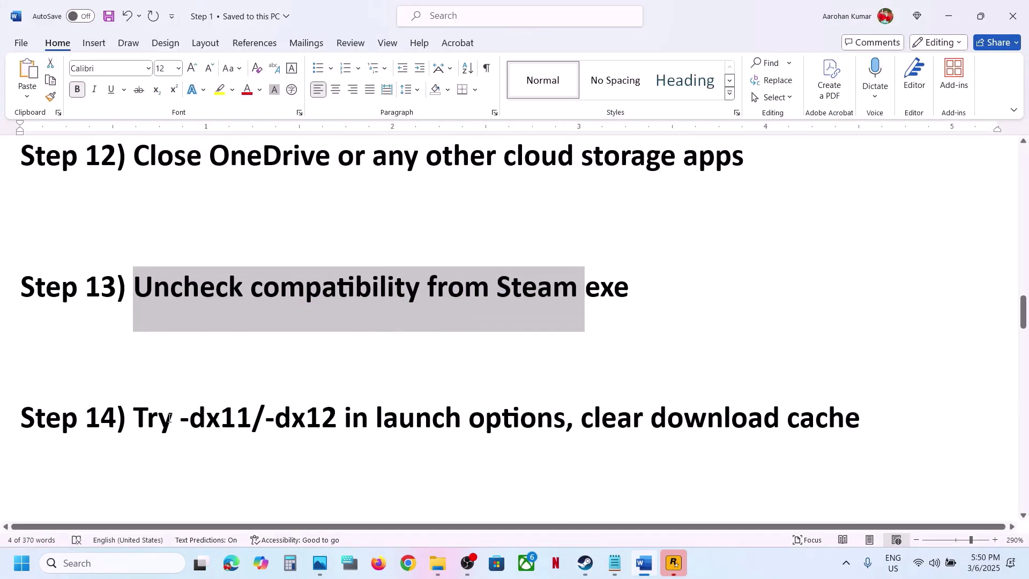
{"action": "left_click_drag", "start_coordinate": [134, 421], "coordinate": [565, 421]}
- Switch to Steam, open the properties of Grand Theft Auto V Enhanced and enter -dx11 as its launch option
{"action": "left_click", "coordinate": [585, 563]}
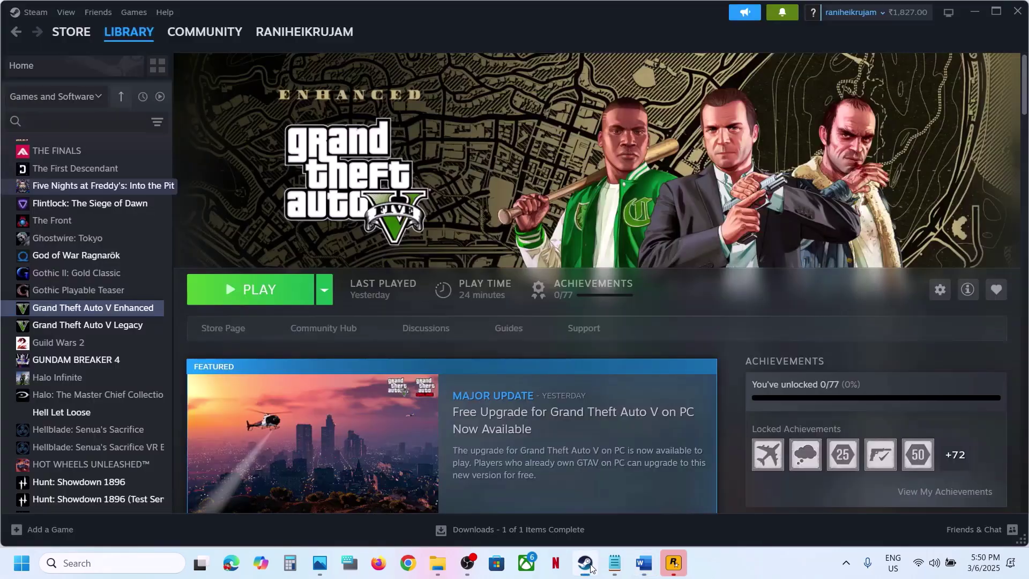
{"action": "right_click", "coordinate": [71, 316]}
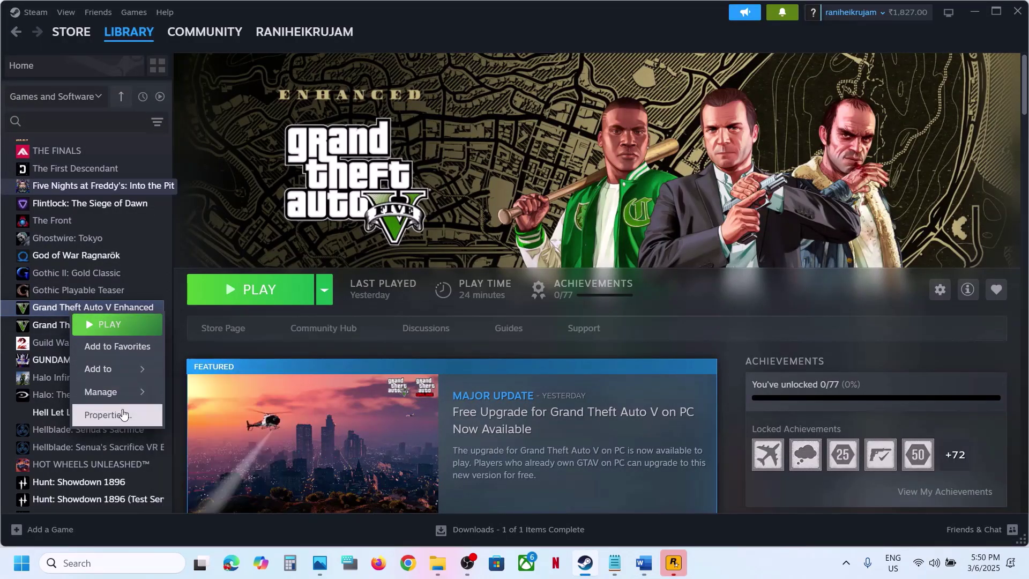
{"action": "left_click", "coordinate": [112, 410]}
{"action": "left_click", "coordinate": [413, 277]}
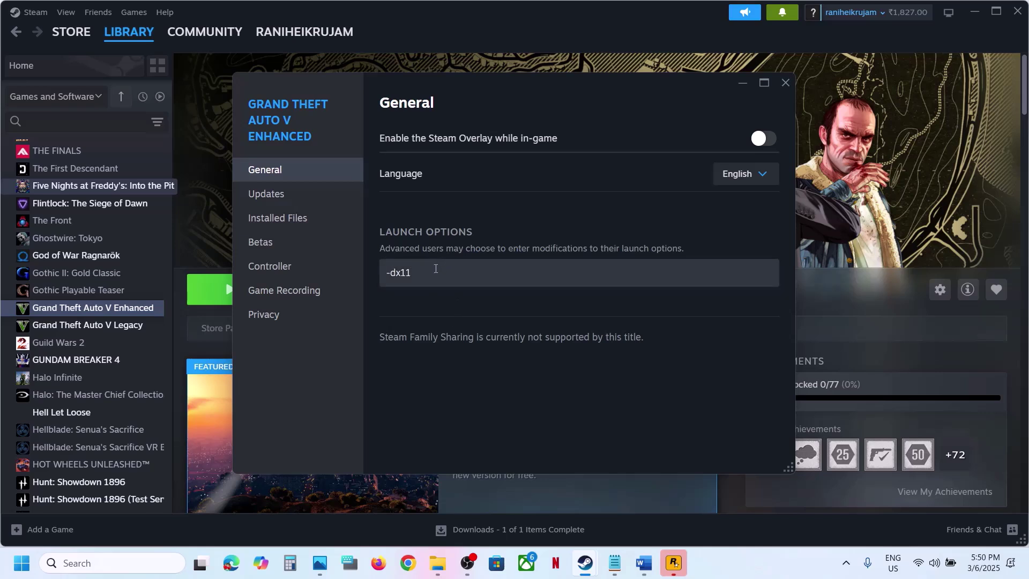
- Set the game's launch option to -dx12
{"action": "left_click_drag", "start_coordinate": [436, 269], "coordinate": [350, 279]}
{"action": "type", "text": "-"}
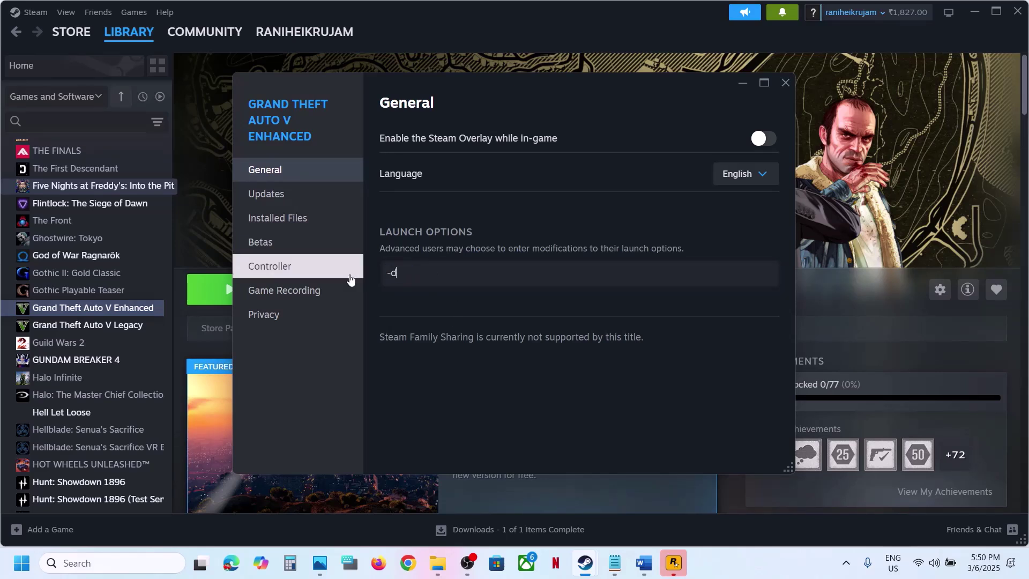
{"action": "type", "text": "dx12"}
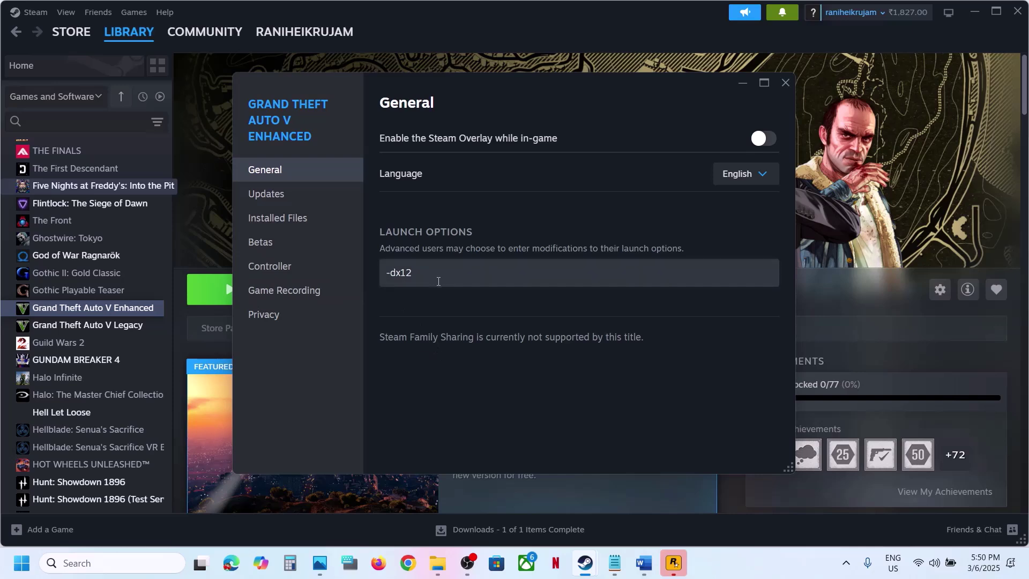
- Clear the game's launch options and close its properties
{"action": "left_click_drag", "start_coordinate": [436, 276], "coordinate": [361, 288]}
{"action": "key", "text": "BackSpace"}
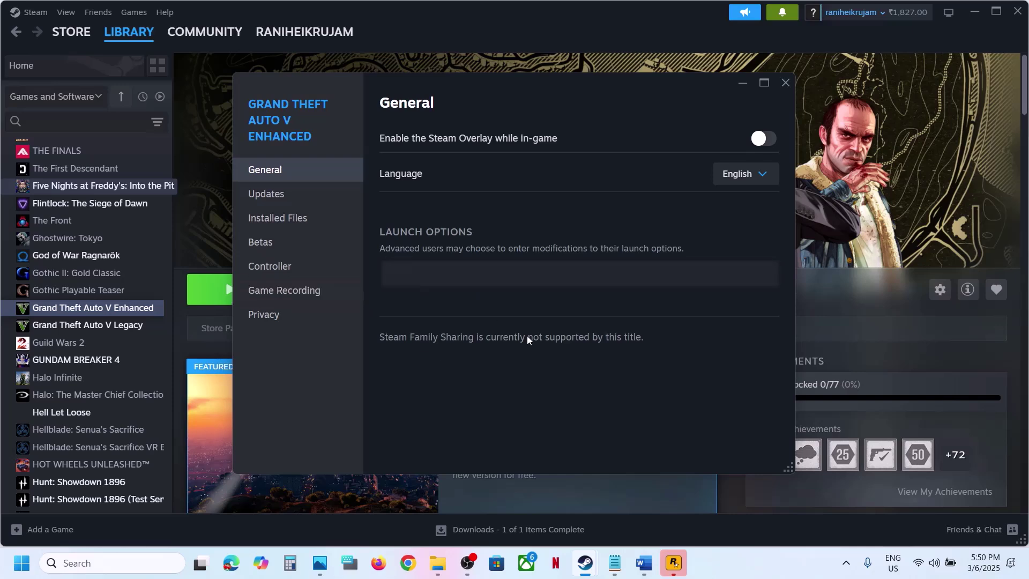
{"action": "left_click", "coordinate": [783, 85]}
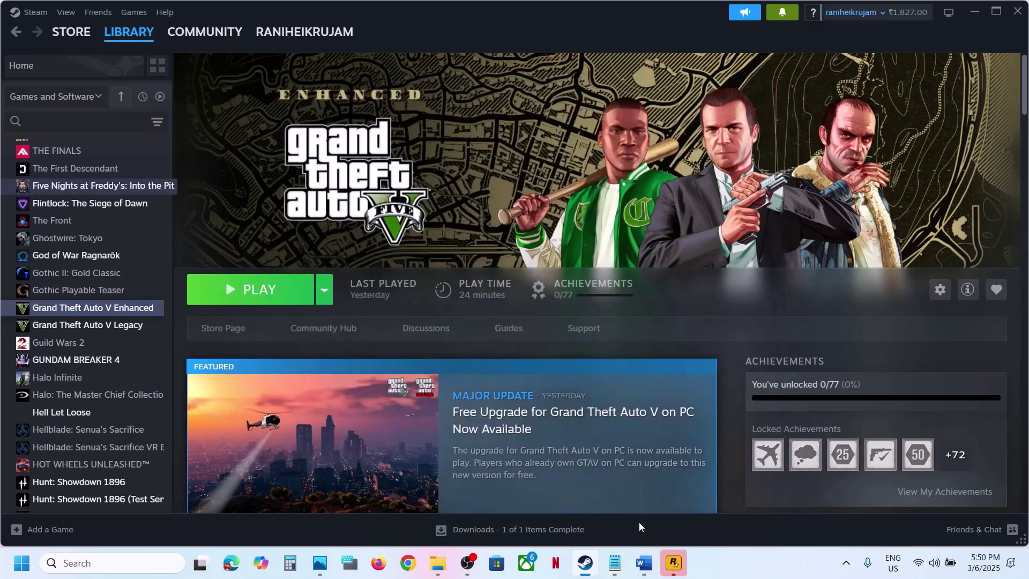
- Copy "AMD 25.2.1 Optional Update" from Step 15 of the Word notes and search Google for it in Chrome
{"action": "left_click", "coordinate": [639, 558]}
{"action": "scroll", "coordinate": [333, 409], "scroll_direction": "down", "scroll_amount": 3}
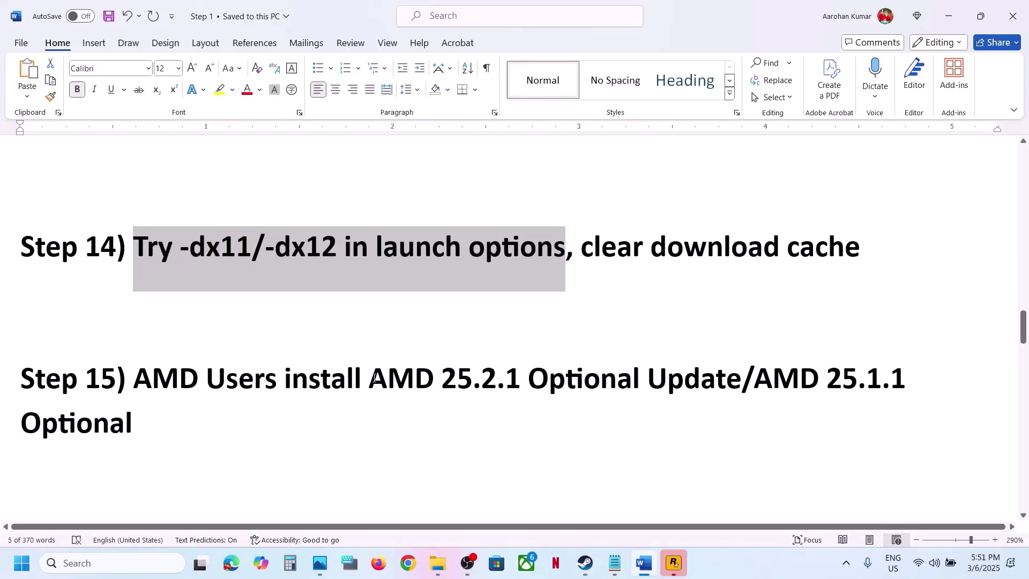
{"action": "left_click_drag", "start_coordinate": [370, 378], "coordinate": [704, 379]}
{"action": "key", "text": "ctrl+c"}
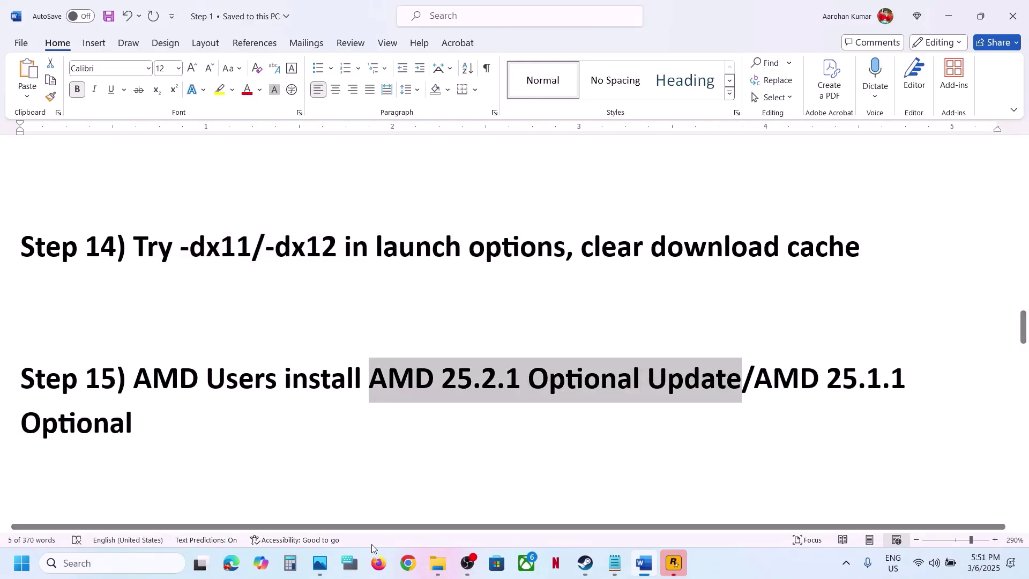
{"action": "left_click", "coordinate": [419, 566]}
{"action": "key", "text": "ctrl+v"}
{"action": "key", "text": "Return"}
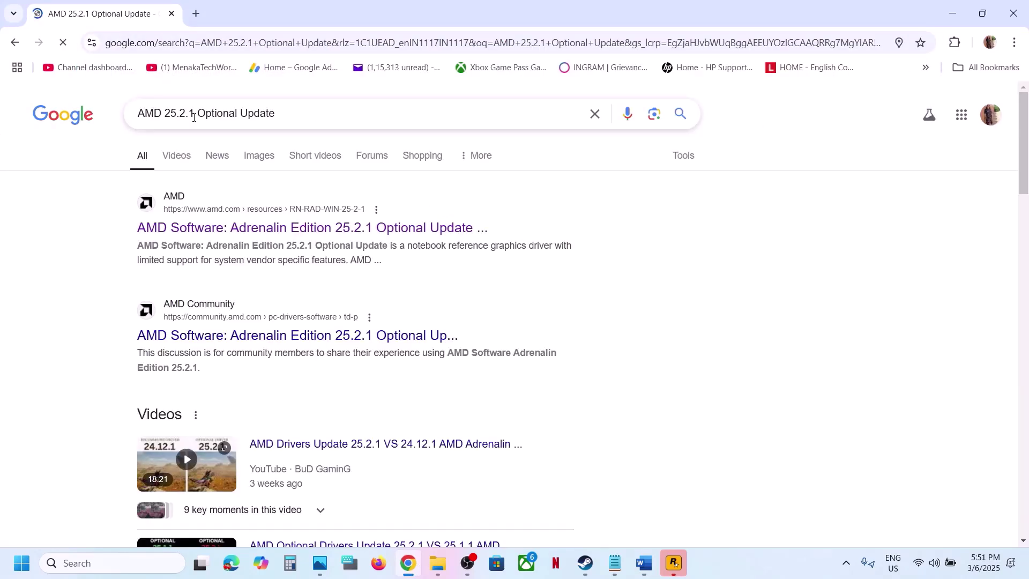
- Open AMD's 25.2.1 Optional Update release notes and download the driver for Windows 10 and Windows 11 64-bit
{"action": "left_click", "coordinate": [237, 229]}
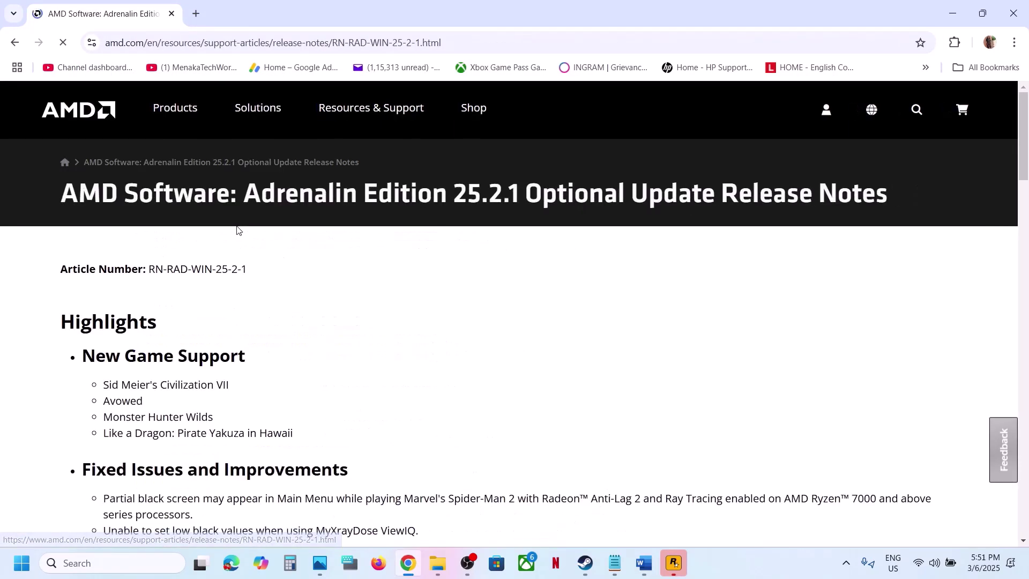
{"action": "scroll", "coordinate": [268, 360], "scroll_direction": "down", "scroll_amount": 5}
{"action": "scroll", "coordinate": [210, 339], "scroll_direction": "down", "scroll_amount": 6}
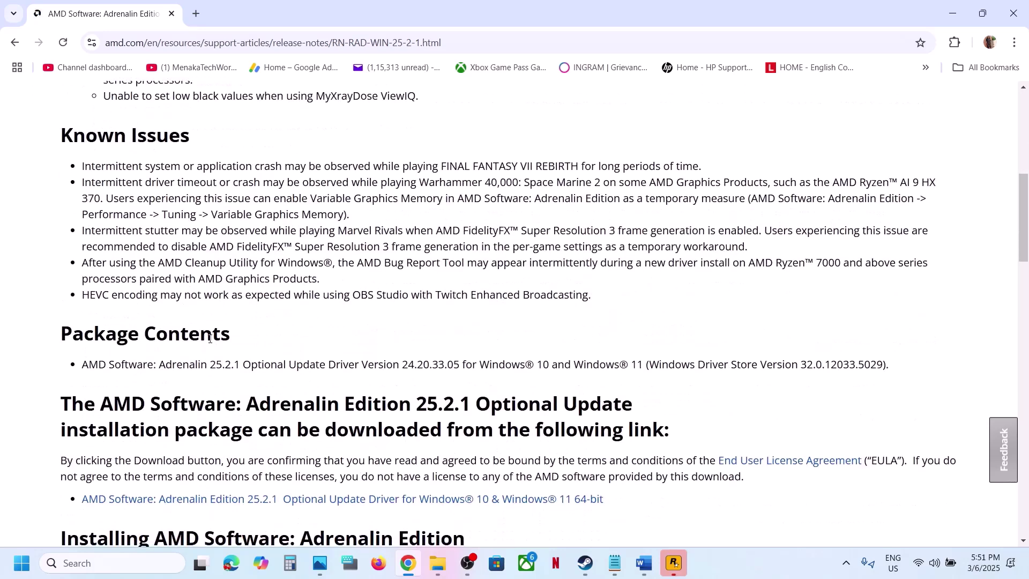
{"action": "left_click", "coordinate": [269, 343]}
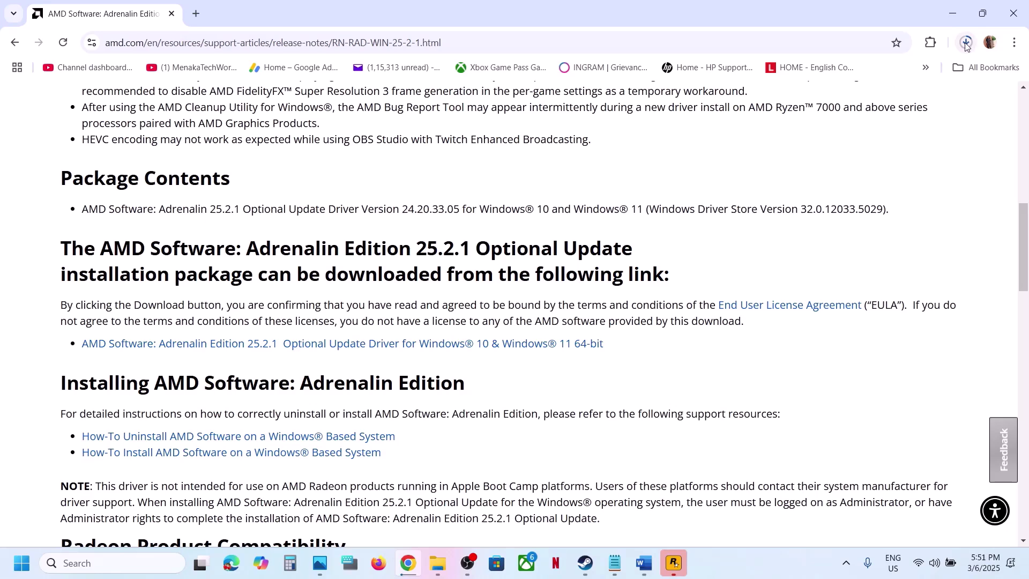
- Return to the Word notes and copy "AMD 25.1.1 Optional" from Step 15
{"action": "left_click", "coordinate": [632, 561]}
{"action": "left_click", "coordinate": [575, 399]}
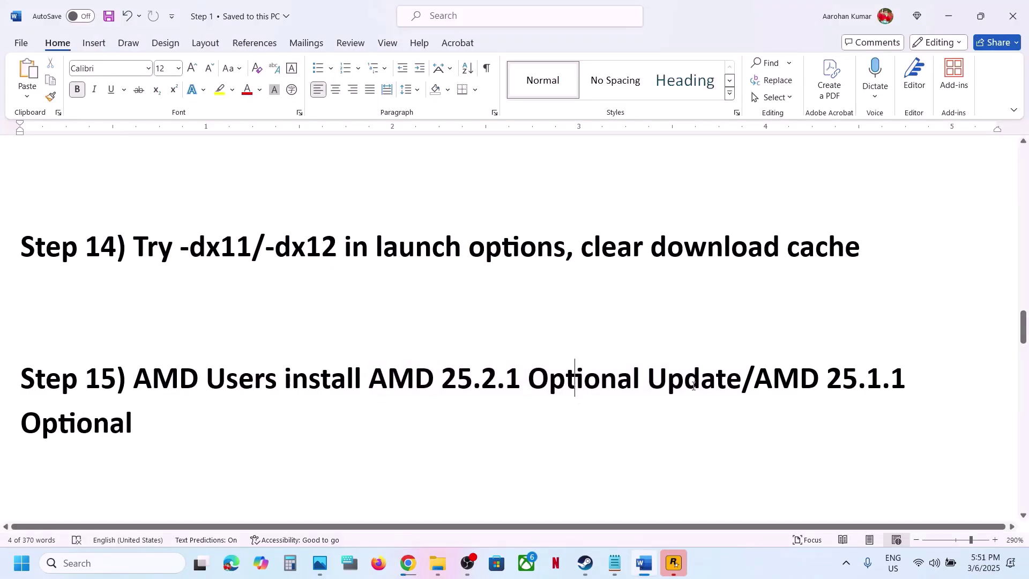
{"action": "left_click_drag", "start_coordinate": [757, 375], "coordinate": [190, 427]}
{"action": "key", "text": "ctrl+c"}
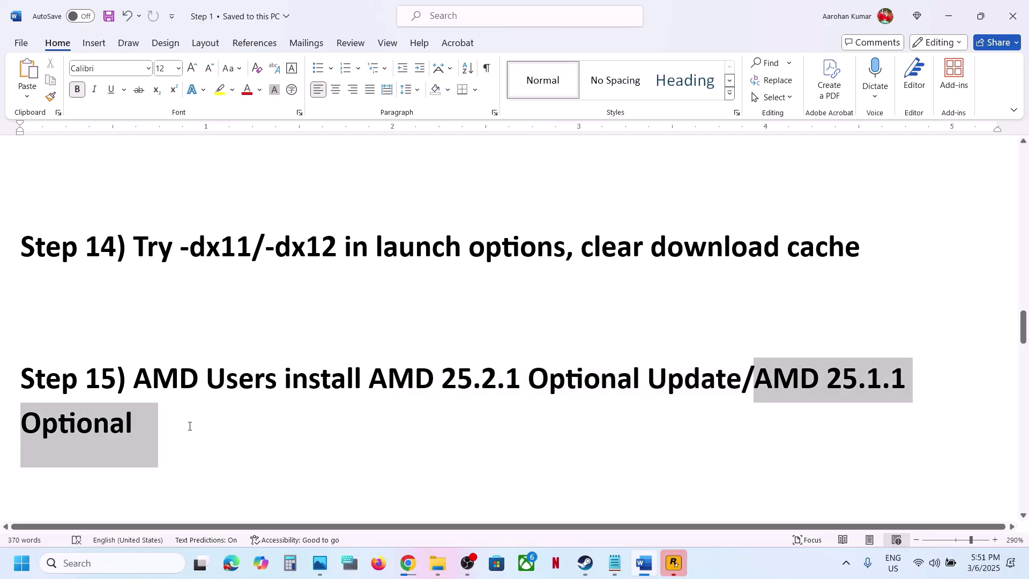
- Search Google for "AMD 25.1.1 Optional" in a new Chrome tab and open AMD's Adrenalin Edition 25.1.1 result
{"action": "key", "text": "alt+Tab"}
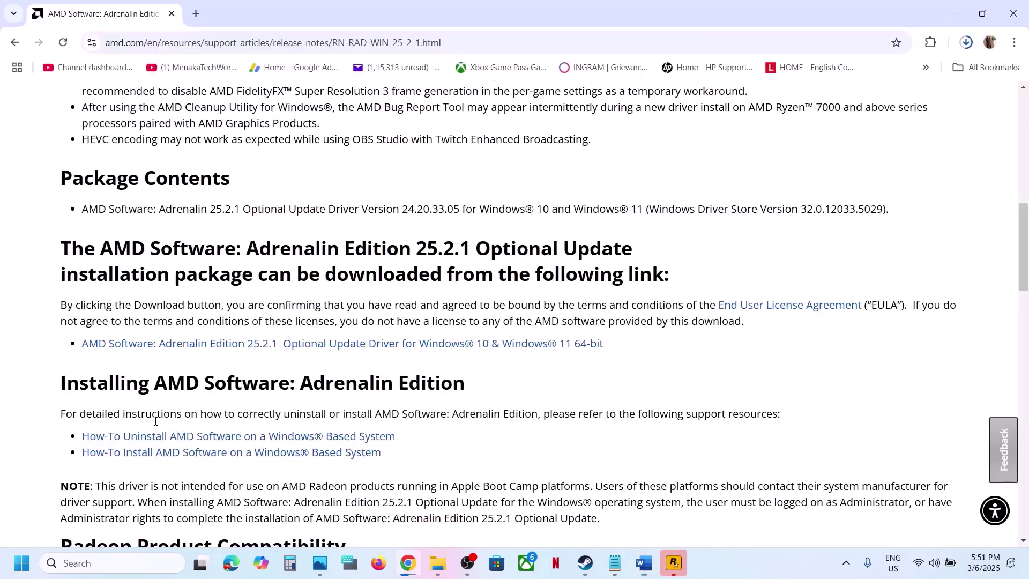
{"action": "left_click", "coordinate": [197, 14]}
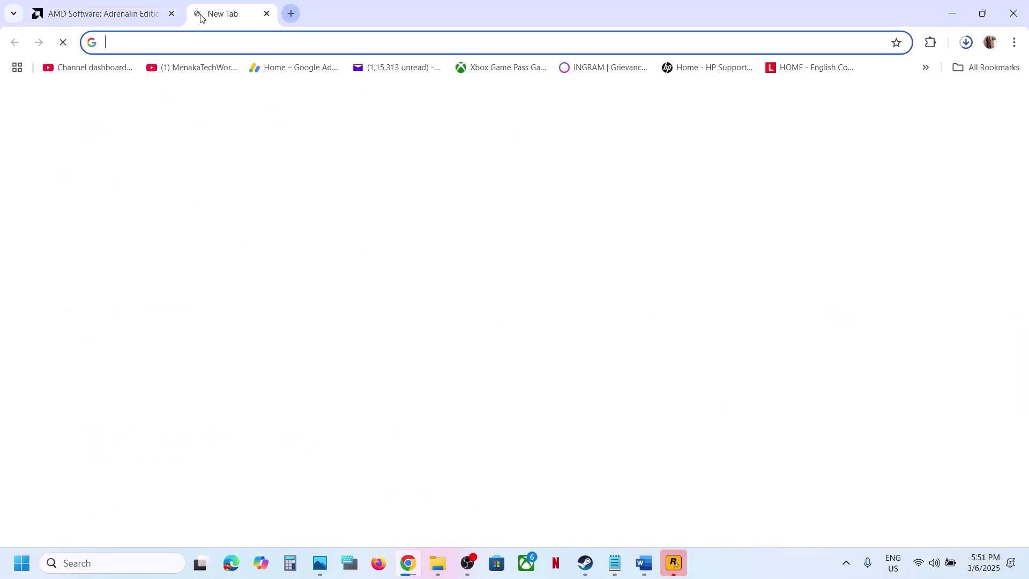
{"action": "key", "text": "ctrl+v"}
{"action": "key", "text": "Return"}
{"action": "left_click", "coordinate": [213, 228]}
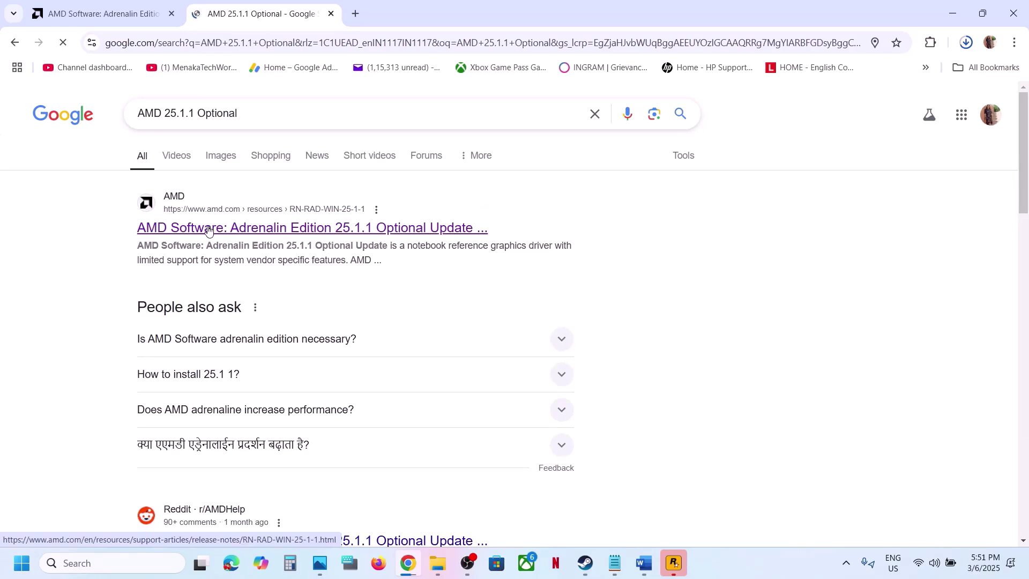
- Download the Adrenalin Edition 25.1.1 Optional Update driver for Windows 10 and Windows 11 64-bit from AMD's release notes
{"action": "scroll", "coordinate": [248, 421], "scroll_direction": "down", "scroll_amount": 6}
{"action": "scroll", "coordinate": [248, 418], "scroll_direction": "down", "scroll_amount": 3}
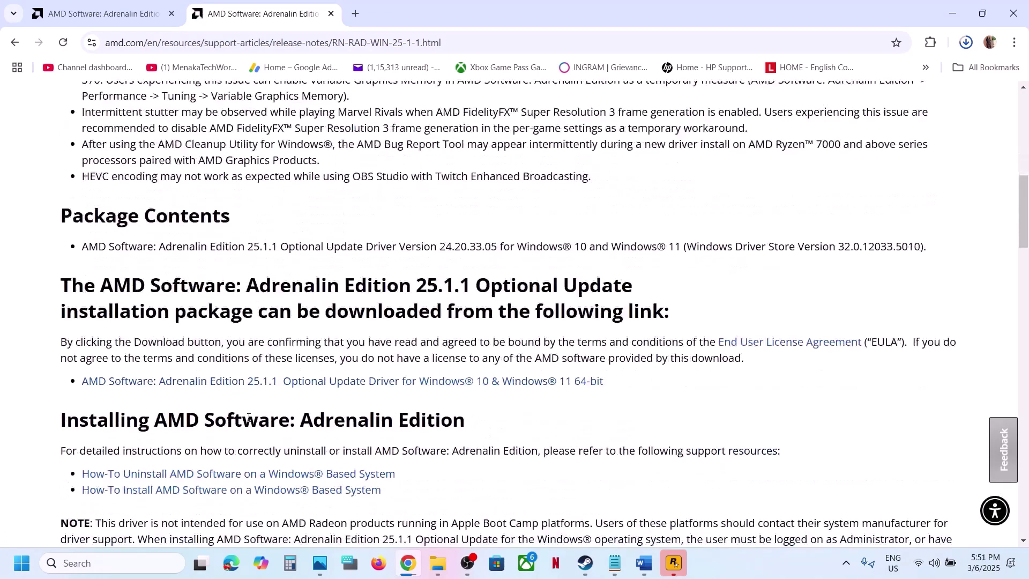
{"action": "left_click", "coordinate": [269, 381]}
- Consult Step 16 of the Word notes and open NVIDIA Control Panel from the Windows desktop
{"action": "left_click", "coordinate": [644, 563]}
{"action": "scroll", "coordinate": [489, 421], "scroll_direction": "down", "scroll_amount": 3}
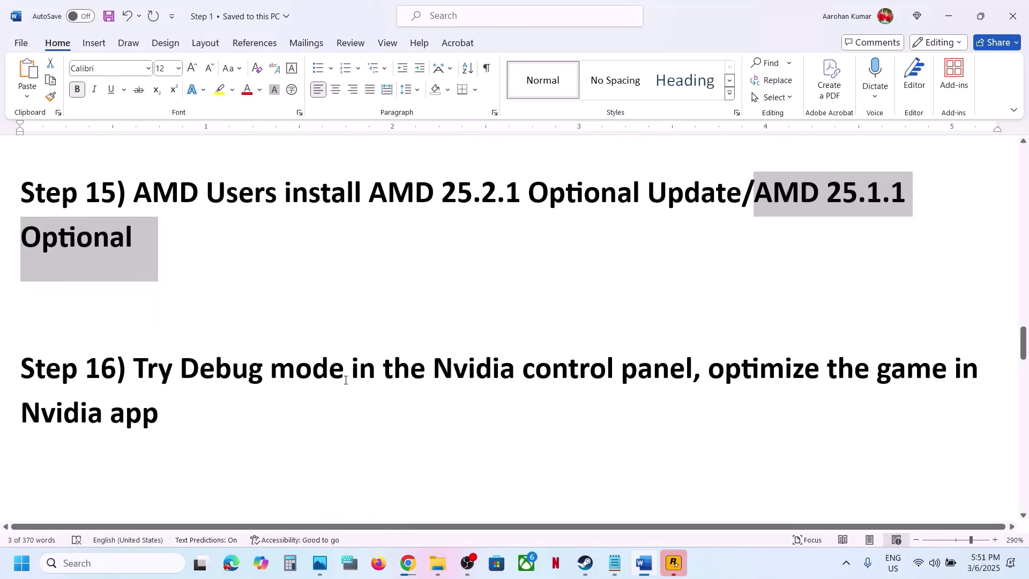
{"action": "key", "text": "super+d"}
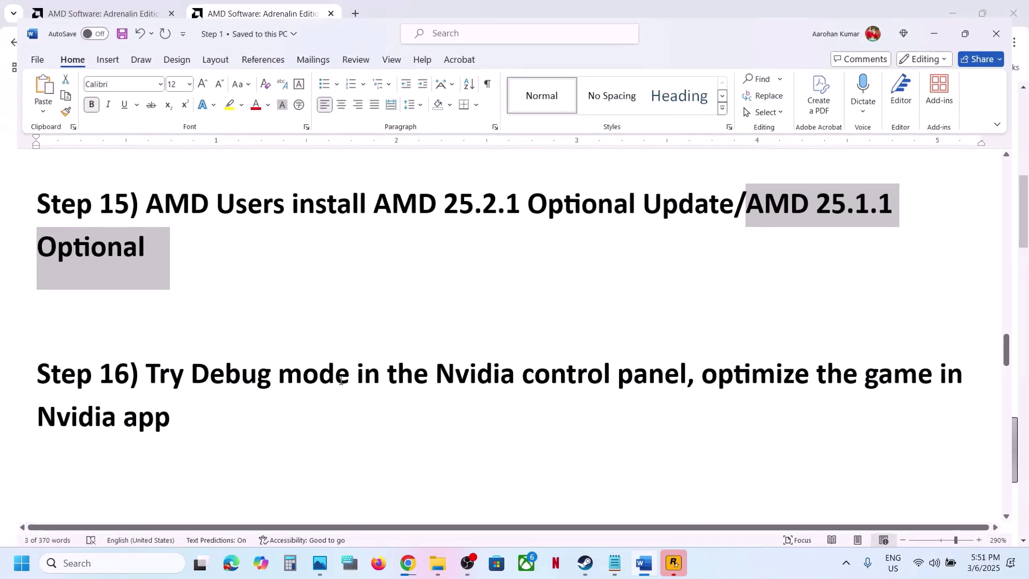
{"action": "right_click", "coordinate": [414, 290]}
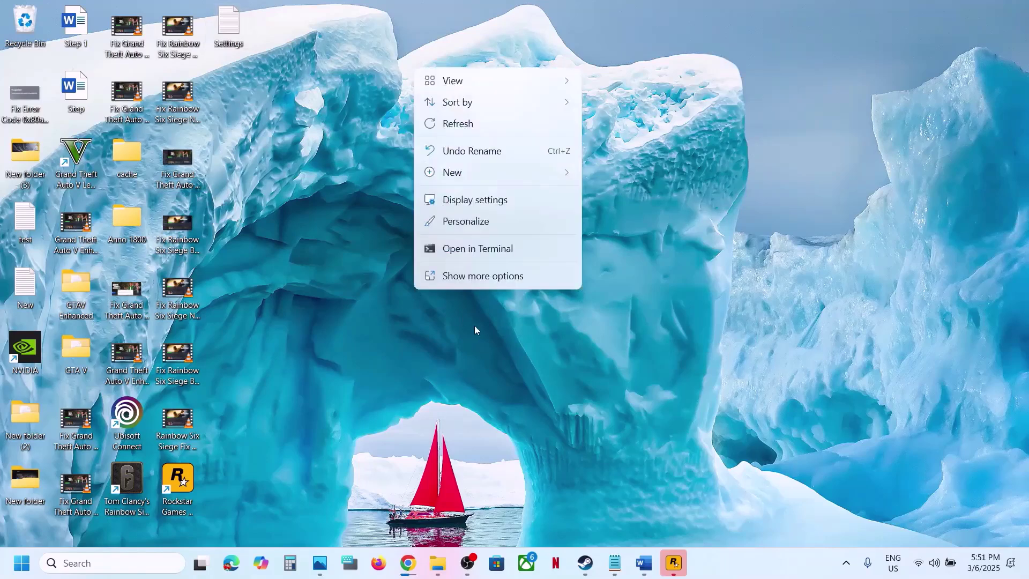
{"action": "left_click", "coordinate": [482, 278]}
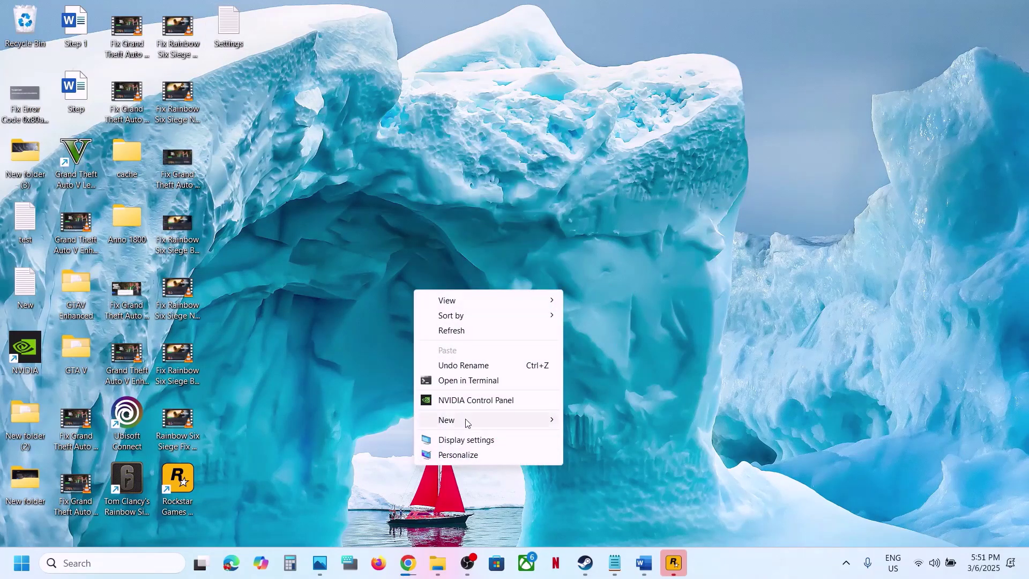
{"action": "left_click", "coordinate": [459, 403]}
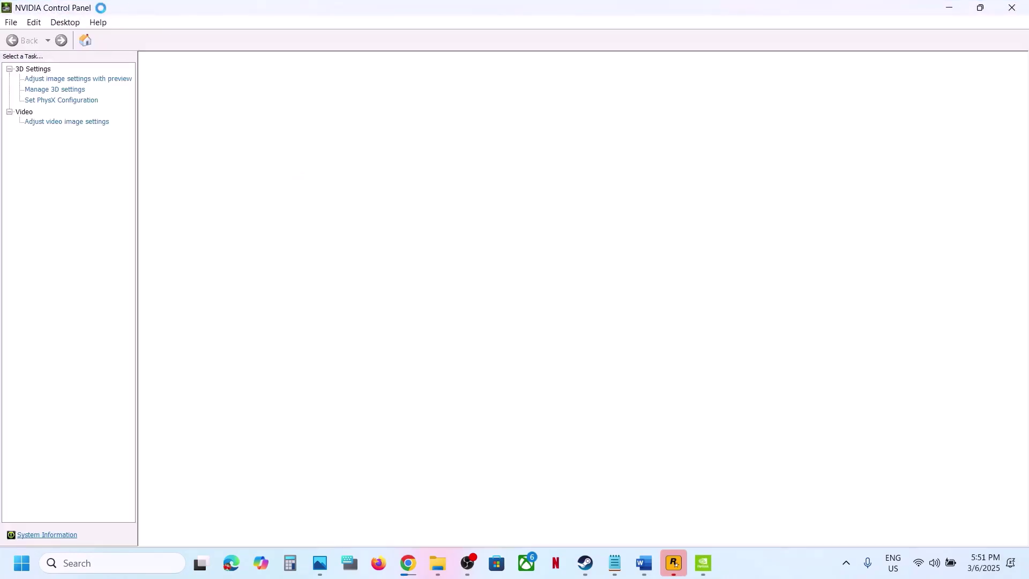
- Toggle Debug Mode off and back on in NVIDIA Control Panel and close the control panel
{"action": "left_click", "coordinate": [102, 21]}
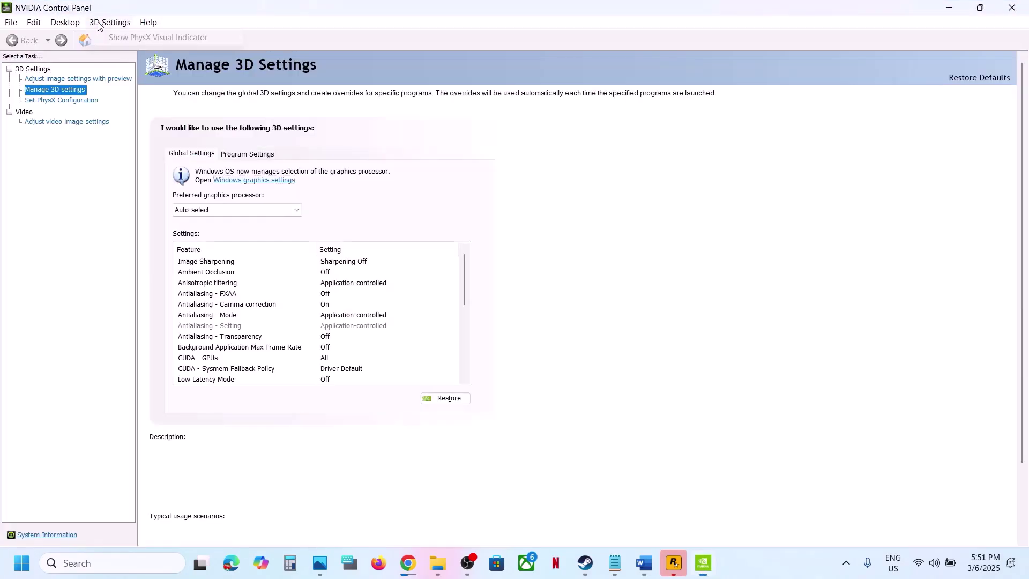
{"action": "left_click", "coordinate": [147, 21]}
{"action": "left_click", "coordinate": [148, 23]}
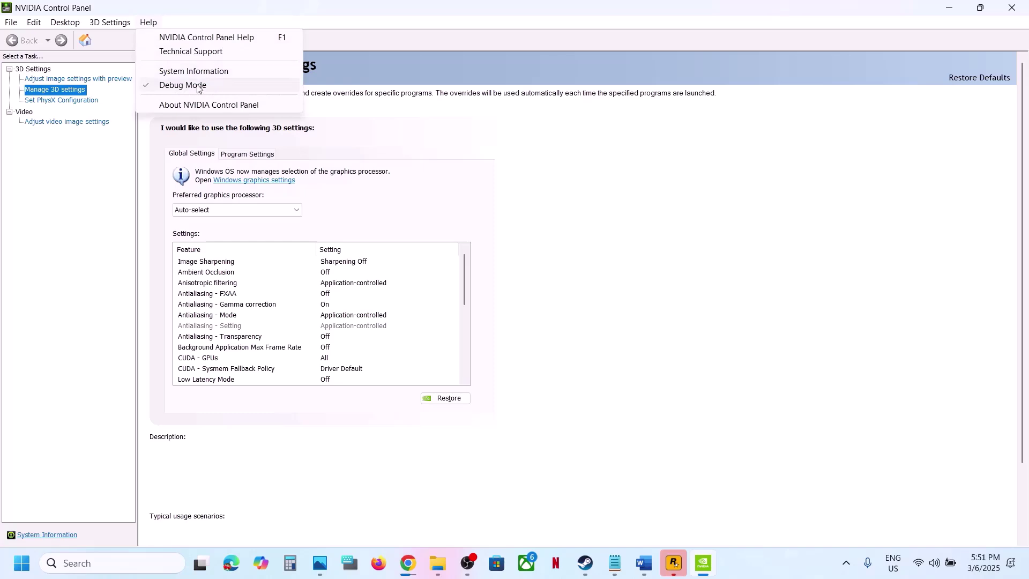
{"action": "left_click", "coordinate": [163, 89]}
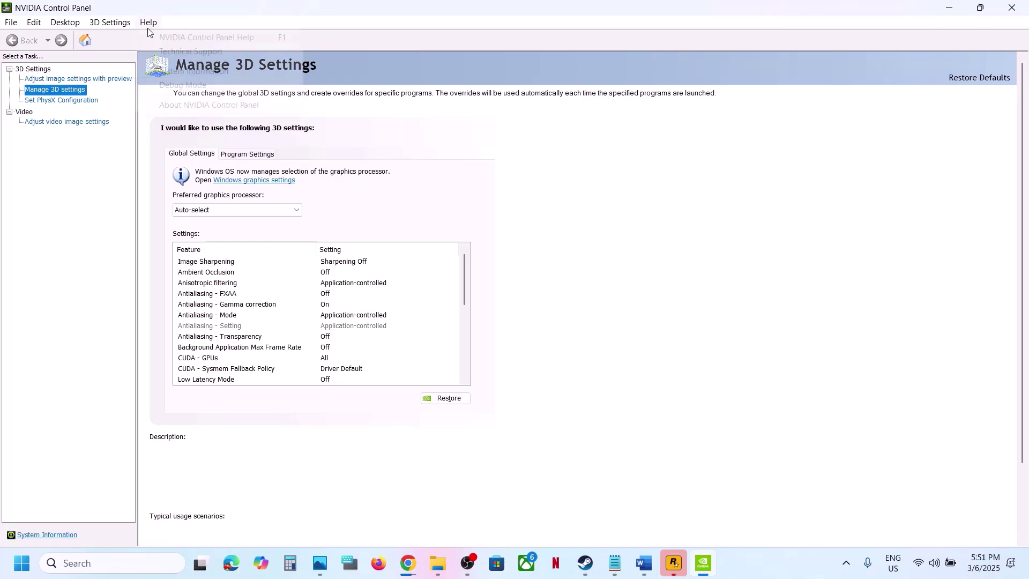
{"action": "left_click", "coordinate": [147, 27]}
{"action": "left_click", "coordinate": [186, 90]}
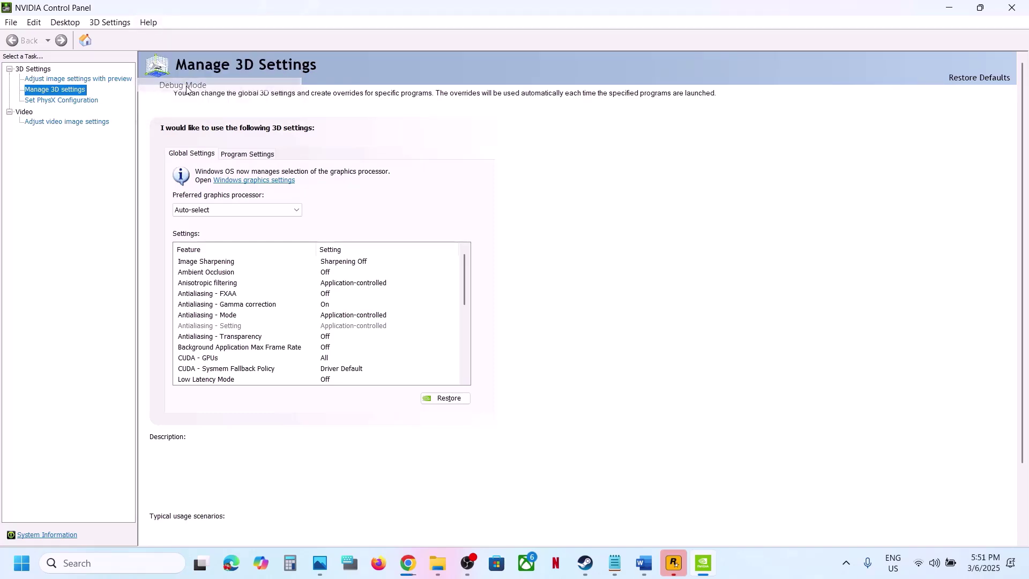
{"action": "left_click", "coordinate": [150, 24]}
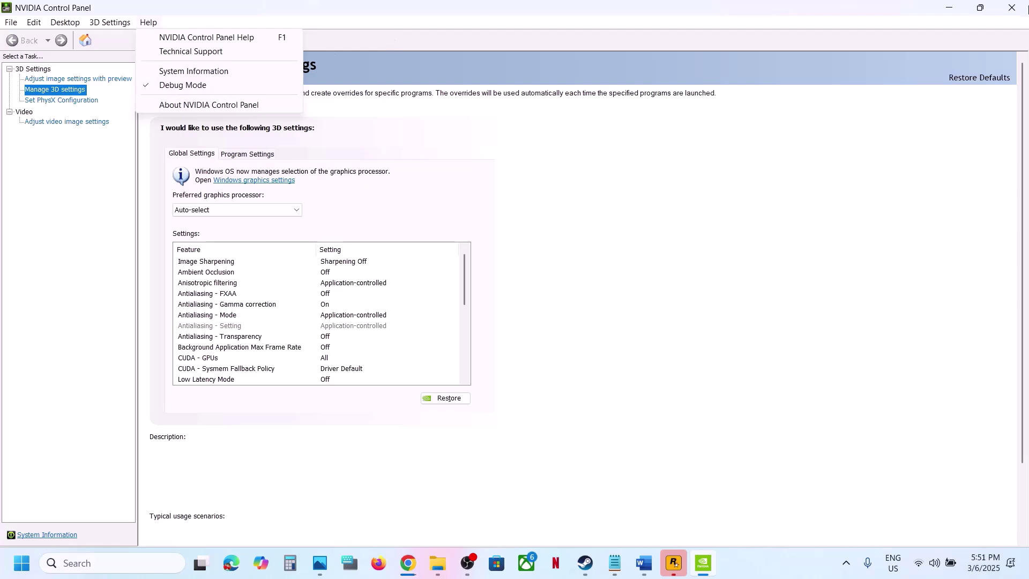
{"action": "left_click", "coordinate": [1012, 8]}
{"action": "left_click", "coordinate": [1012, 8]}
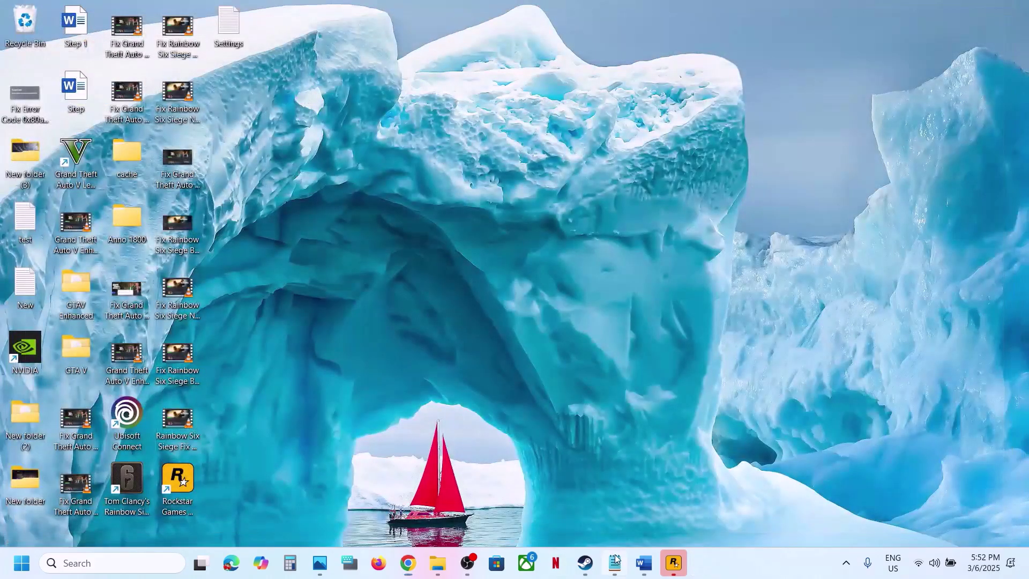
- Return to the Word notes and copy the Microsoft Visual C++ download link from Step 17
{"action": "left_click", "coordinate": [585, 563]}
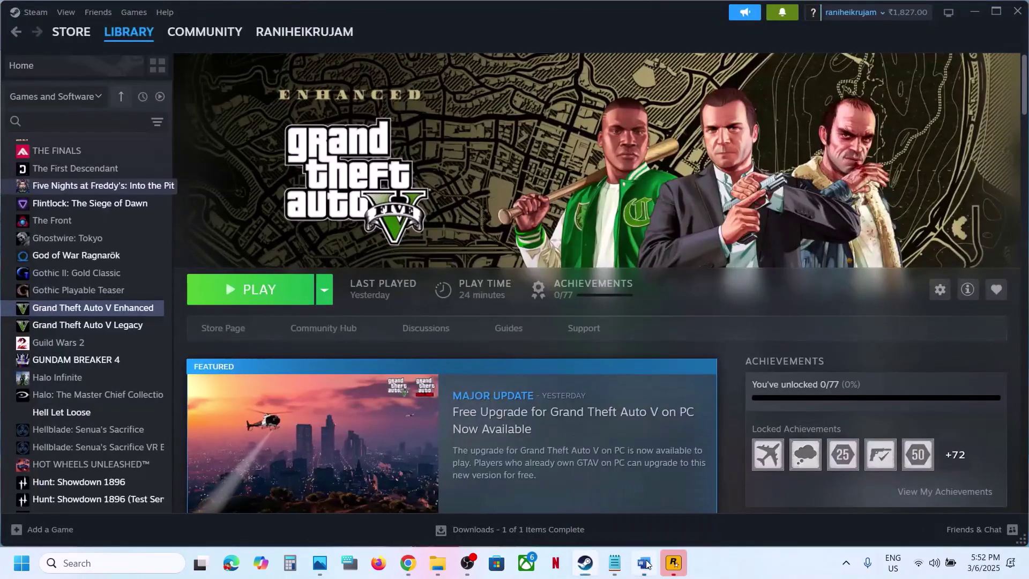
{"action": "left_click", "coordinate": [645, 563]}
{"action": "scroll", "coordinate": [428, 395], "scroll_direction": "down", "scroll_amount": 3}
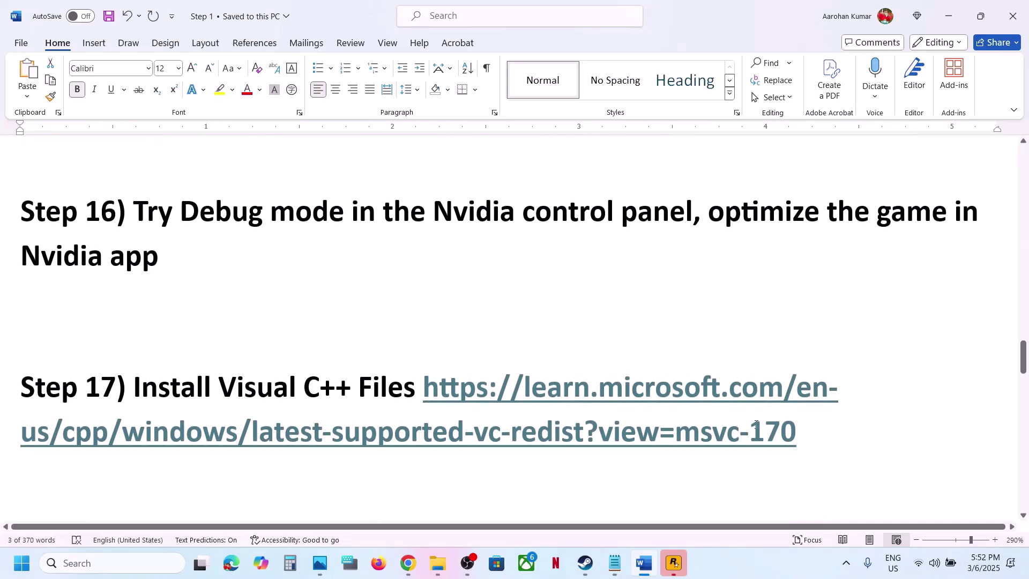
{"action": "left_click_drag", "start_coordinate": [807, 433], "coordinate": [427, 387]}
{"action": "key", "text": "ctrl+c"}
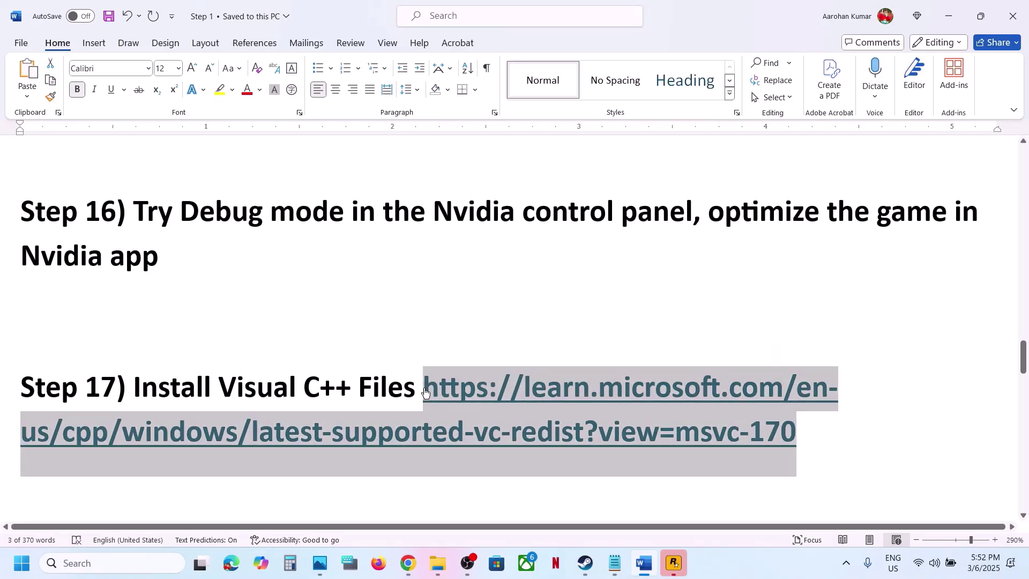
- Switch to Chrome and open the copied Visual C++ redistributable link in a new tab
{"action": "left_click", "coordinate": [407, 563]}
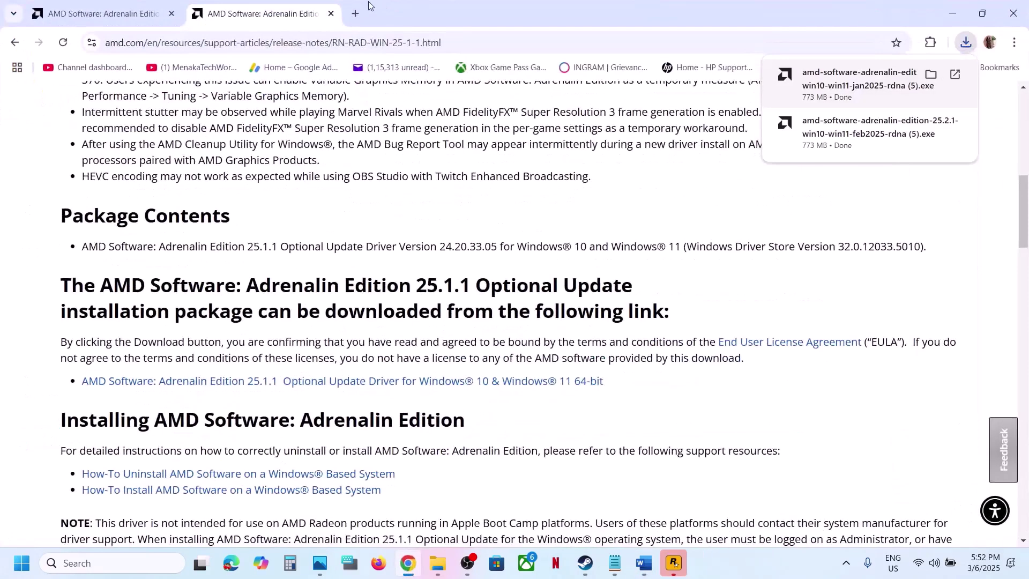
{"action": "left_click", "coordinate": [355, 13]}
{"action": "key", "text": "ctrl+v"}
{"action": "key", "text": "Return"}
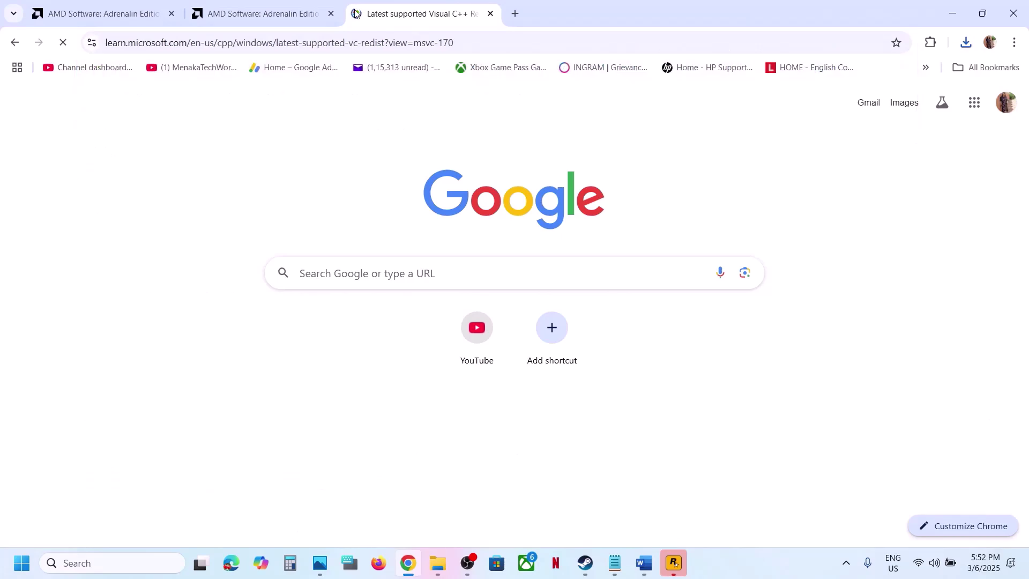
- Download the X86 and X64 installers of the latest Microsoft Visual C++ Redistributable version for Visual Studio 2015–2022
{"action": "scroll", "coordinate": [561, 346], "scroll_direction": "down", "scroll_amount": 10}
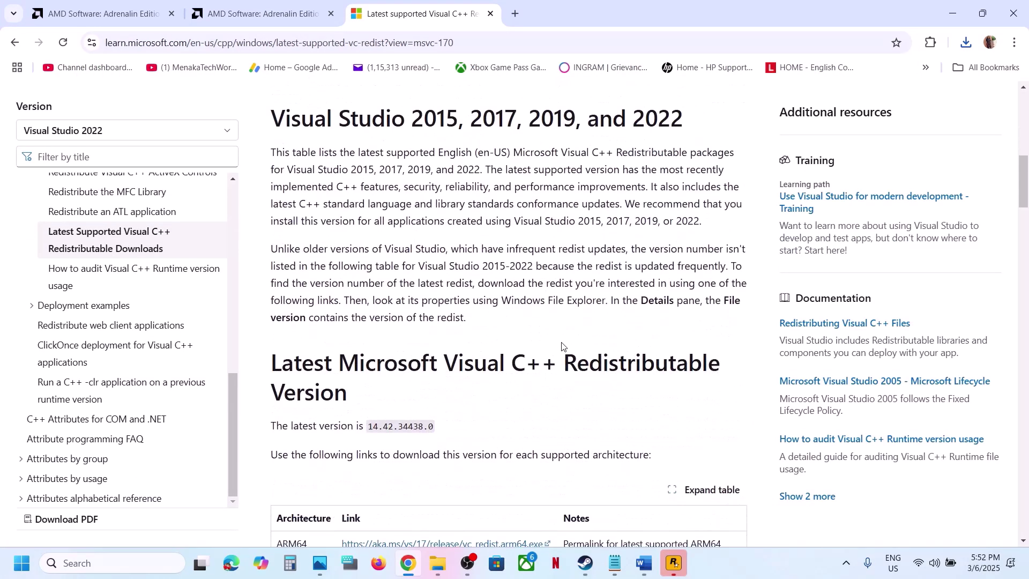
{"action": "left_click_drag", "start_coordinate": [288, 127], "coordinate": [617, 141]}
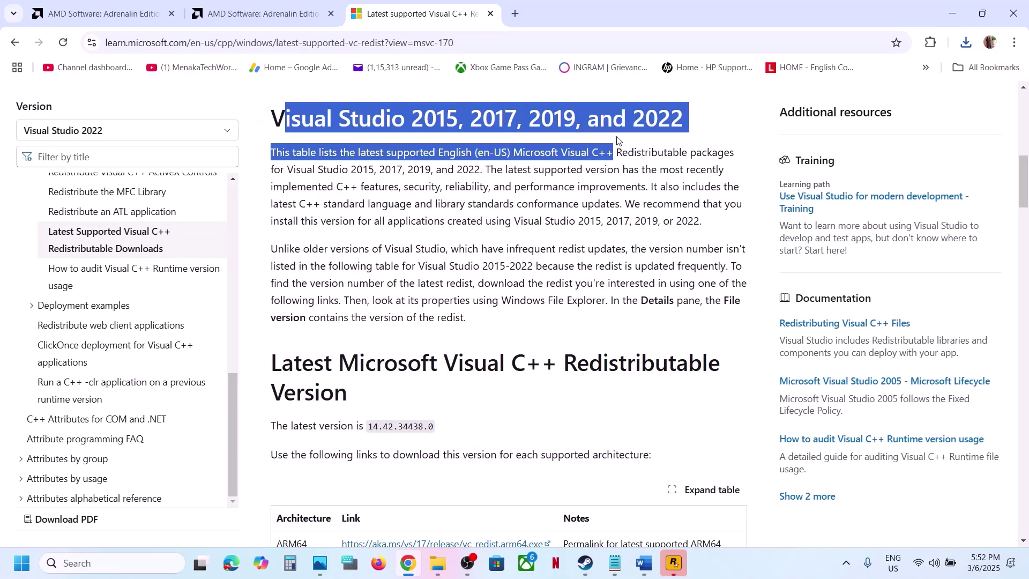
{"action": "scroll", "coordinate": [343, 413], "scroll_direction": "down", "scroll_amount": 4}
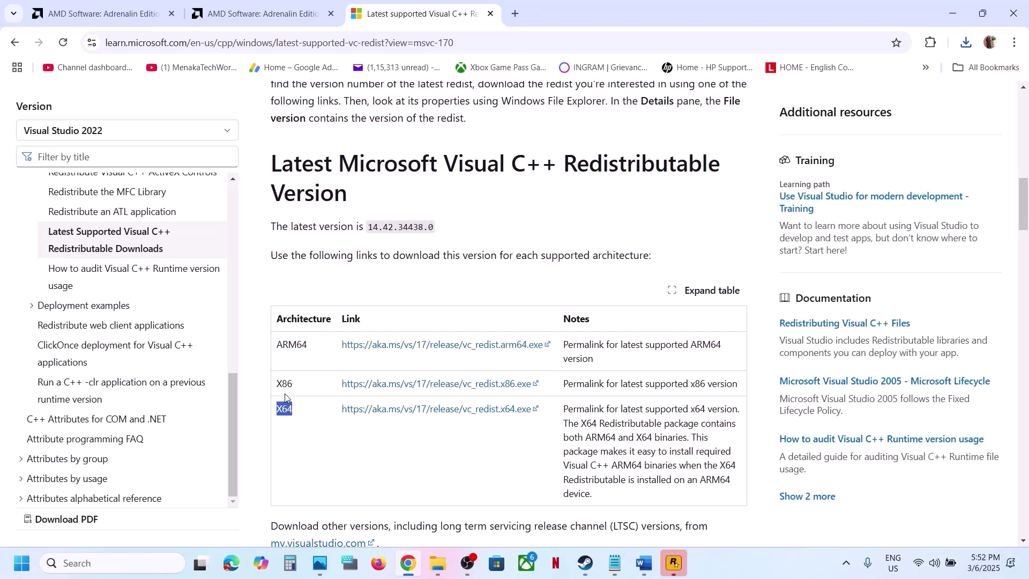
{"action": "left_click", "coordinate": [397, 391]}
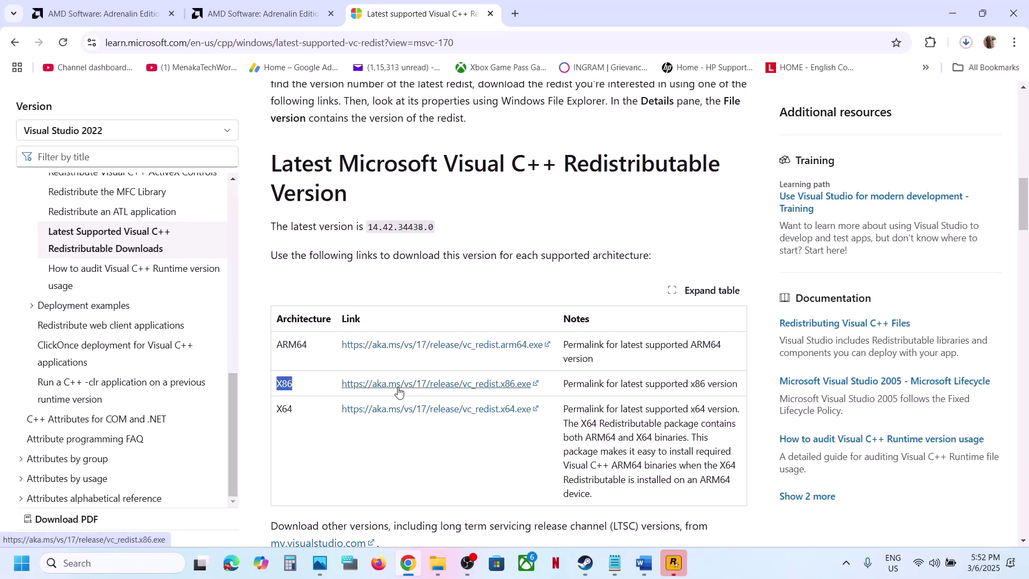
{"action": "left_click", "coordinate": [403, 415]}
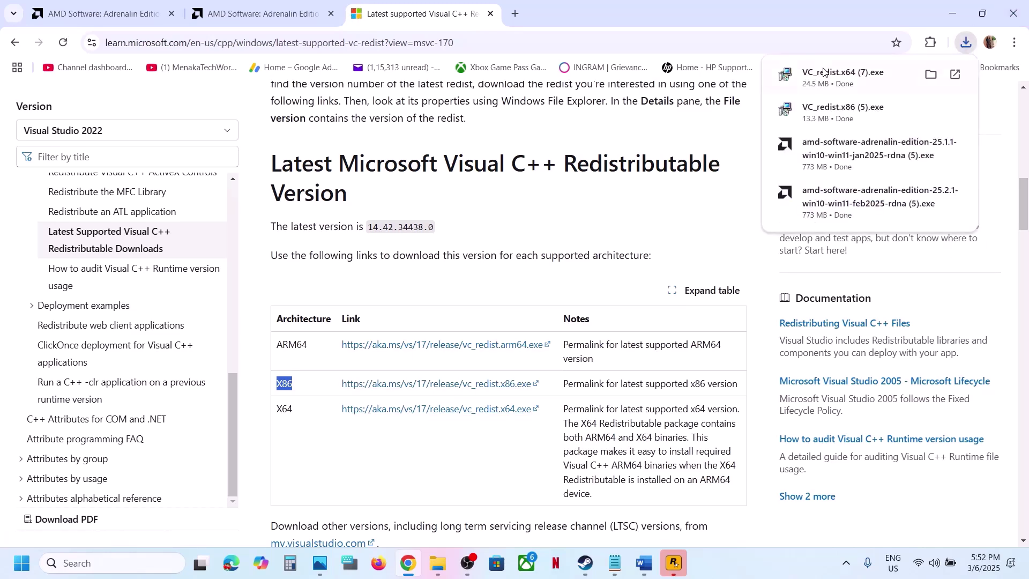
- Run the downloaded VC_redist.x64 and VC_redist.x86 installers and repair both Visual C++ installations
{"action": "left_click", "coordinate": [857, 79]}
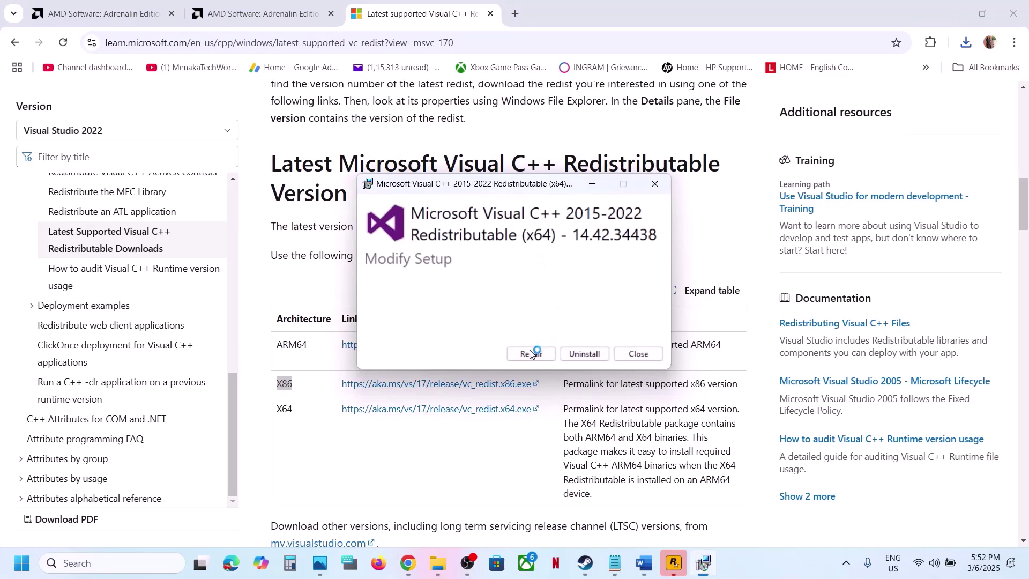
{"action": "left_click", "coordinate": [529, 355]}
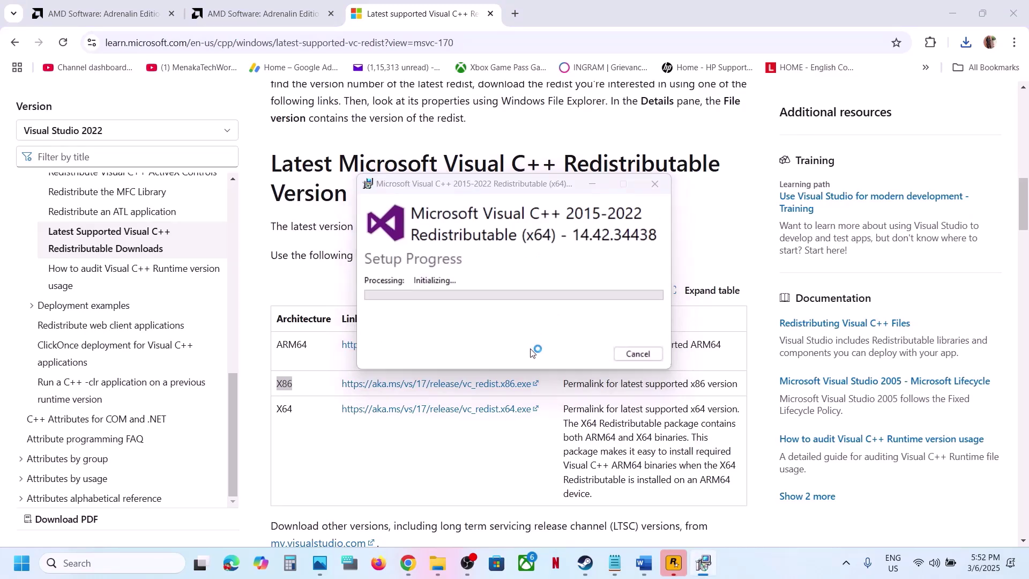
{"action": "left_click", "coordinate": [966, 42]}
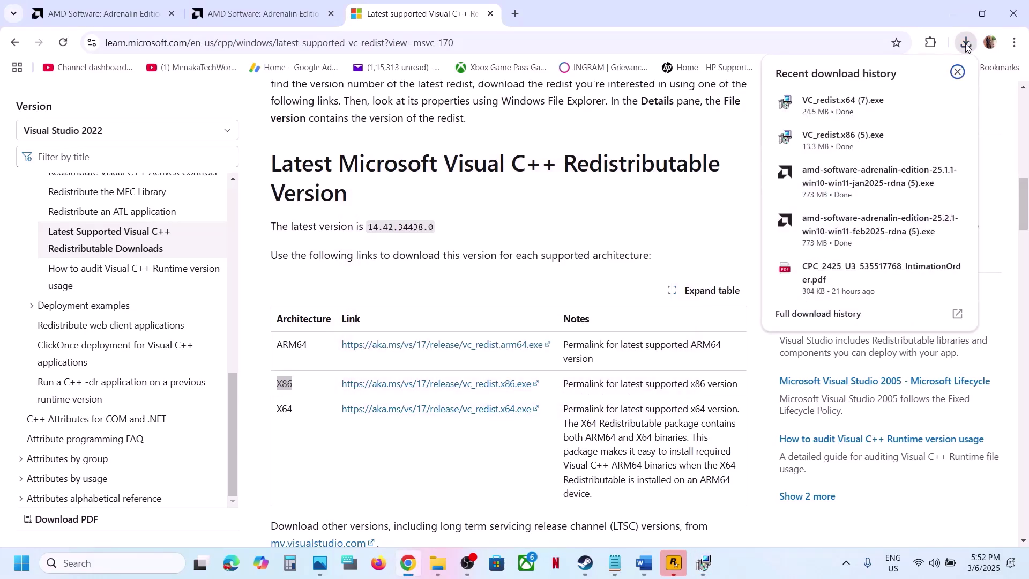
{"action": "left_click", "coordinate": [847, 144]}
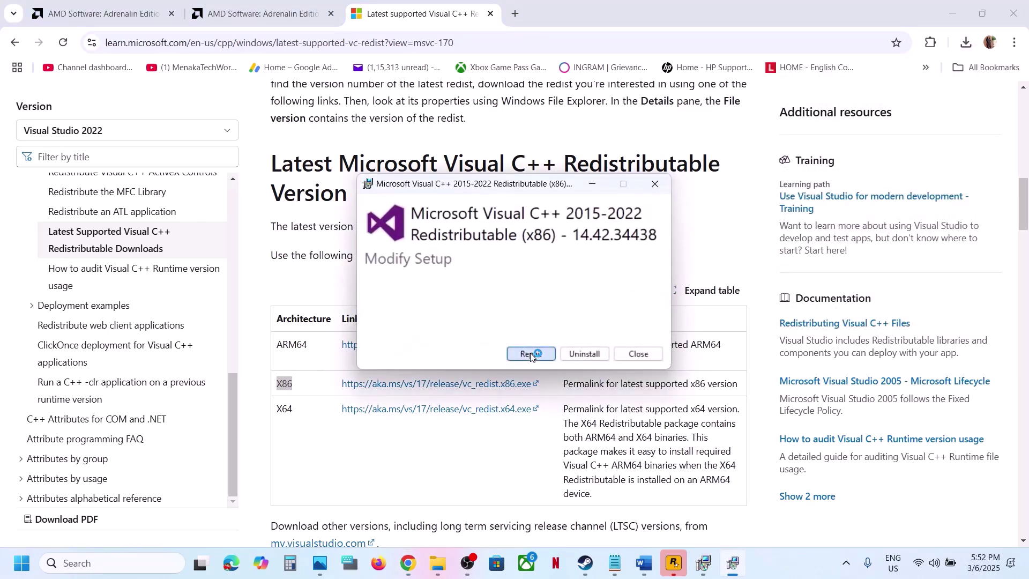
{"action": "left_click", "coordinate": [530, 354]}
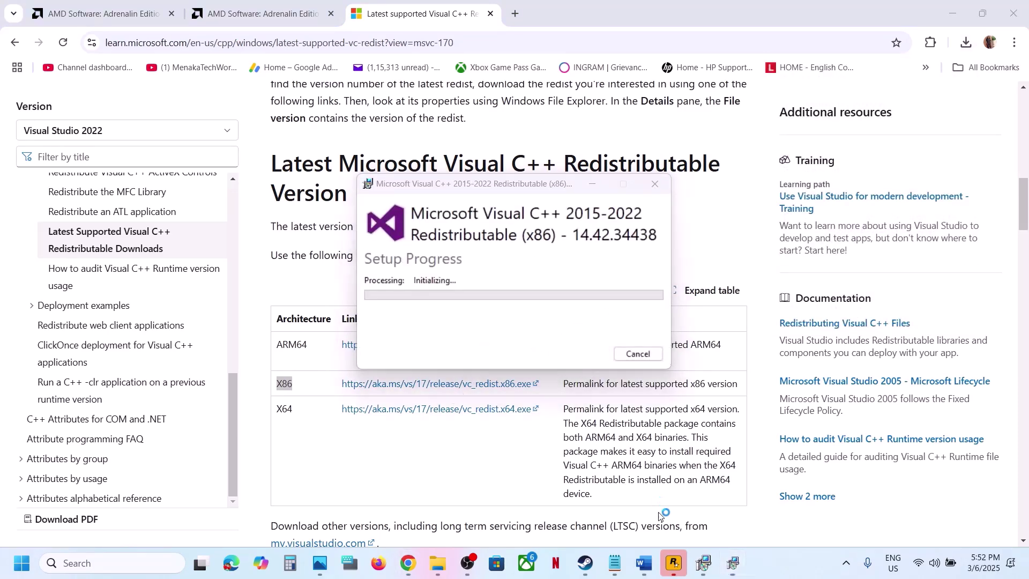
- Close the x64 and x86 Visual C++ Redistributable setup windows after their repairs finish
{"action": "left_click", "coordinate": [705, 564]}
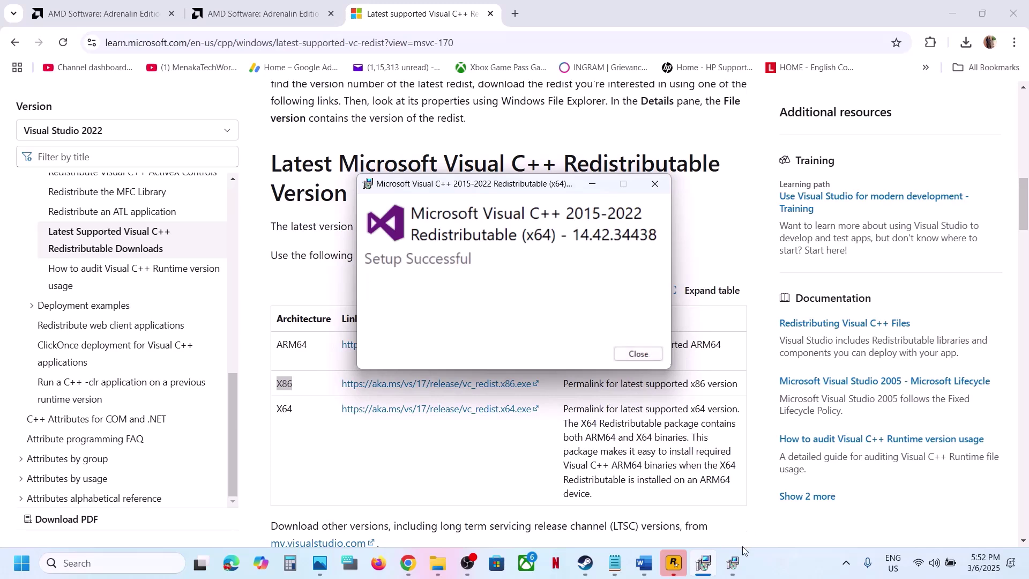
{"action": "left_click", "coordinate": [639, 354]}
{"action": "left_click_drag", "start_coordinate": [551, 190], "coordinate": [829, 198]}
{"action": "left_click", "coordinate": [551, 289]}
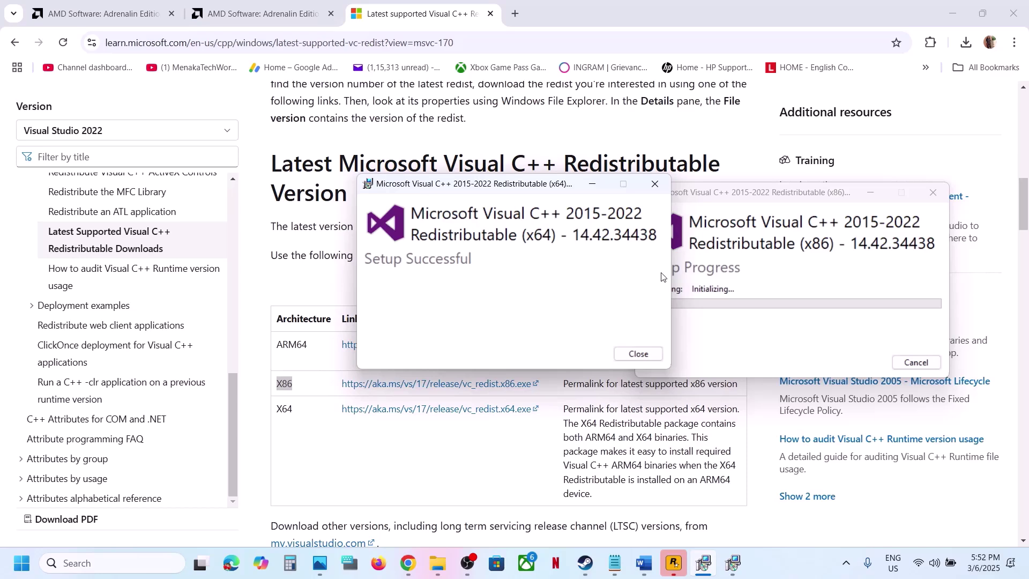
{"action": "left_click", "coordinate": [642, 355]}
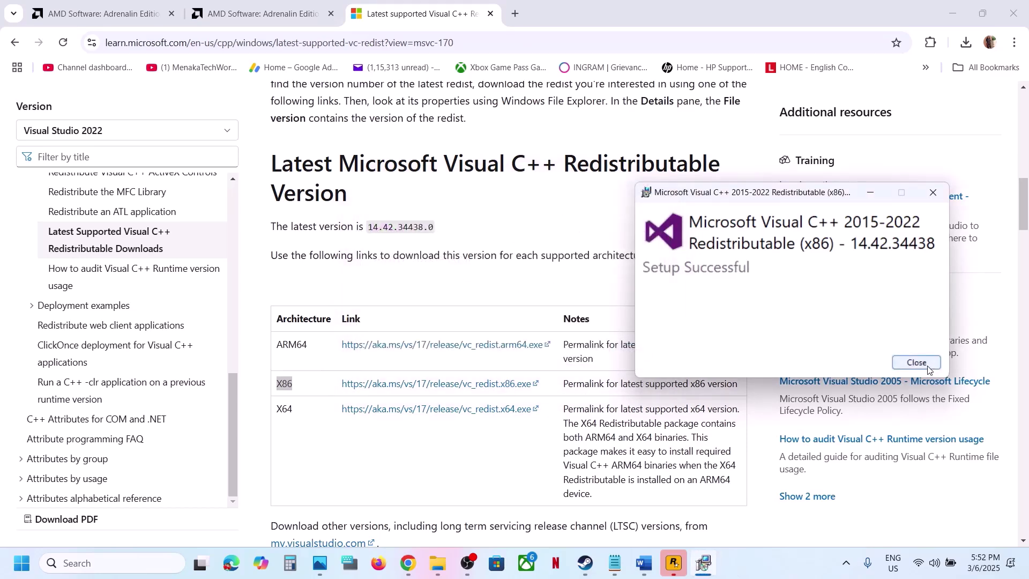
{"action": "left_click", "coordinate": [915, 361]}
- Look up the Restart option in the Windows power options and switch to Steam's Grand Theft Auto V Enhanced page
{"action": "left_click", "coordinate": [22, 562]}
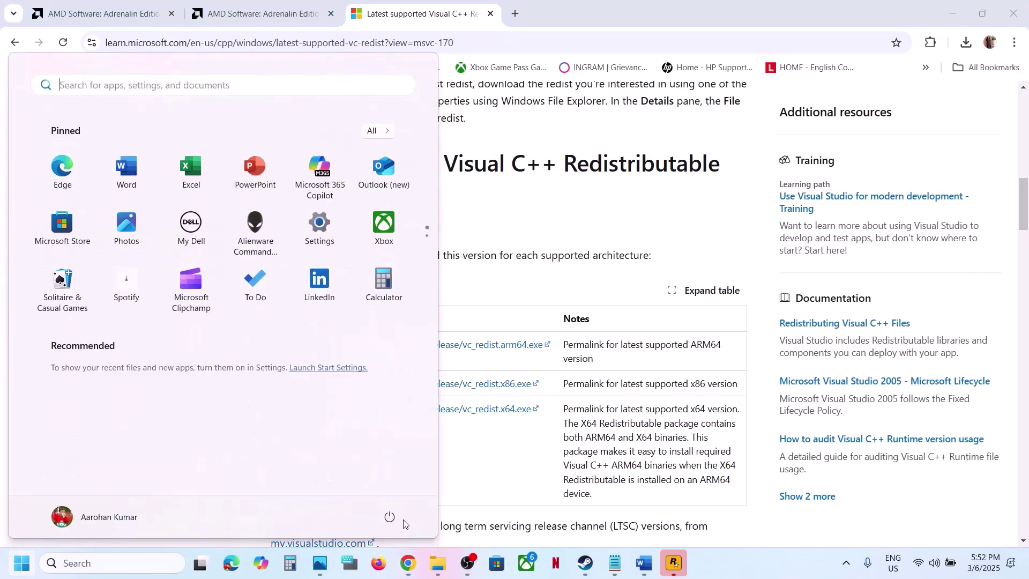
{"action": "left_click", "coordinate": [398, 520]}
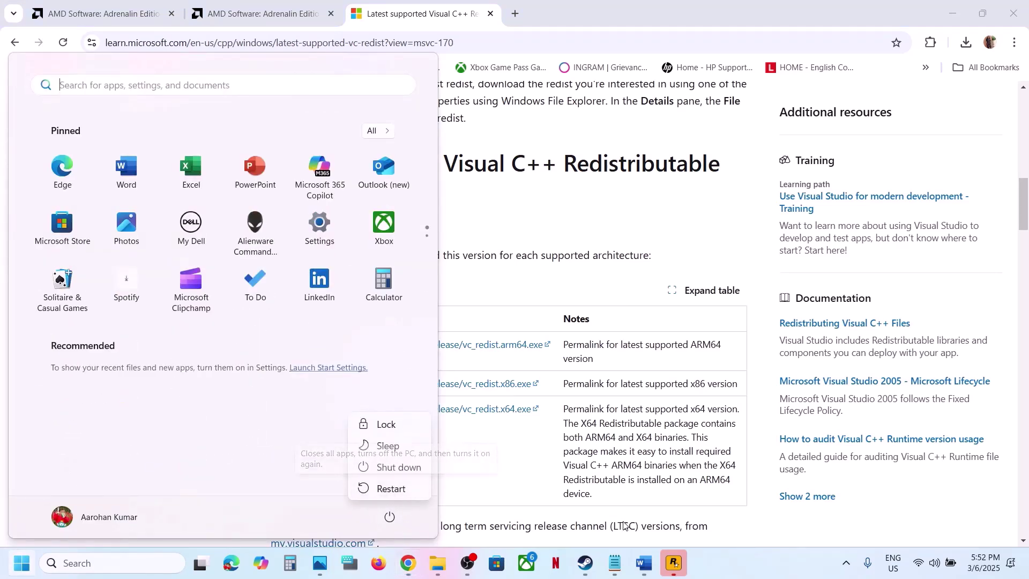
{"action": "left_click", "coordinate": [585, 563]}
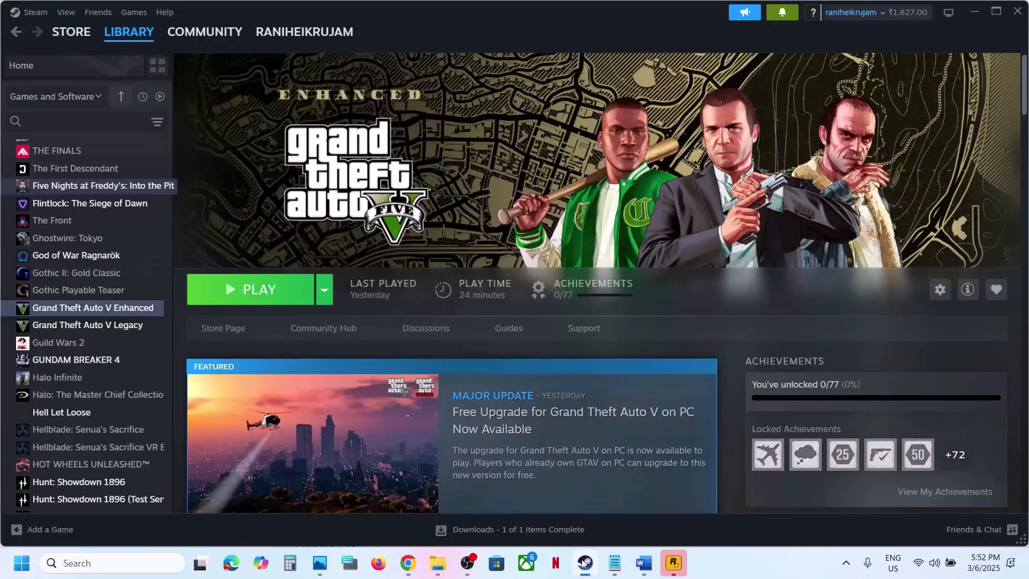
- Return to the Word notes and highlight "Update Windows to the latest version" in Step 18
{"action": "left_click", "coordinate": [644, 563]}
{"action": "scroll", "coordinate": [401, 367], "scroll_direction": "down", "scroll_amount": 5}
{"action": "scroll", "coordinate": [400, 362], "scroll_direction": "up", "scroll_amount": 3}
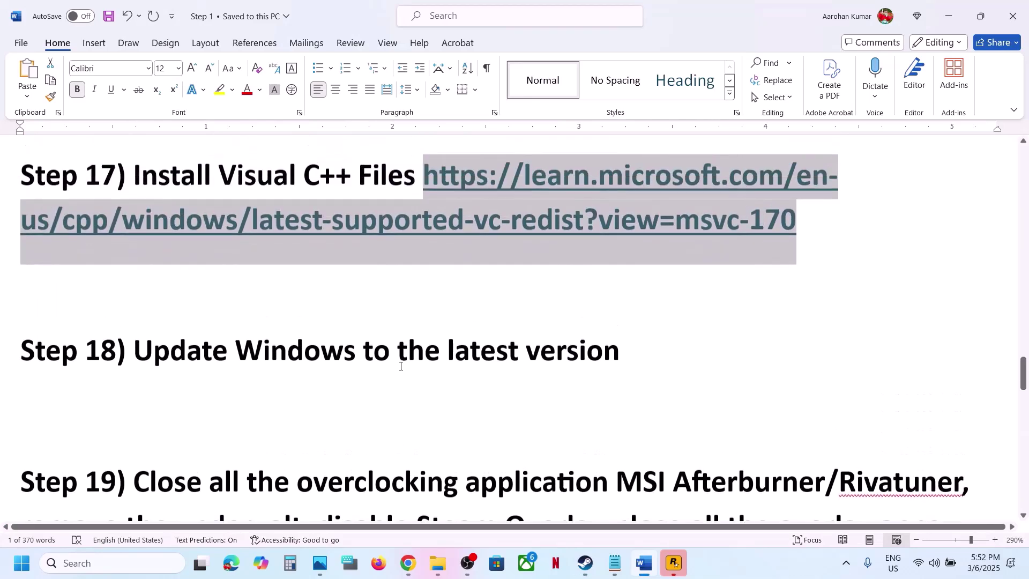
{"action": "left_click_drag", "start_coordinate": [196, 364], "coordinate": [620, 373]}
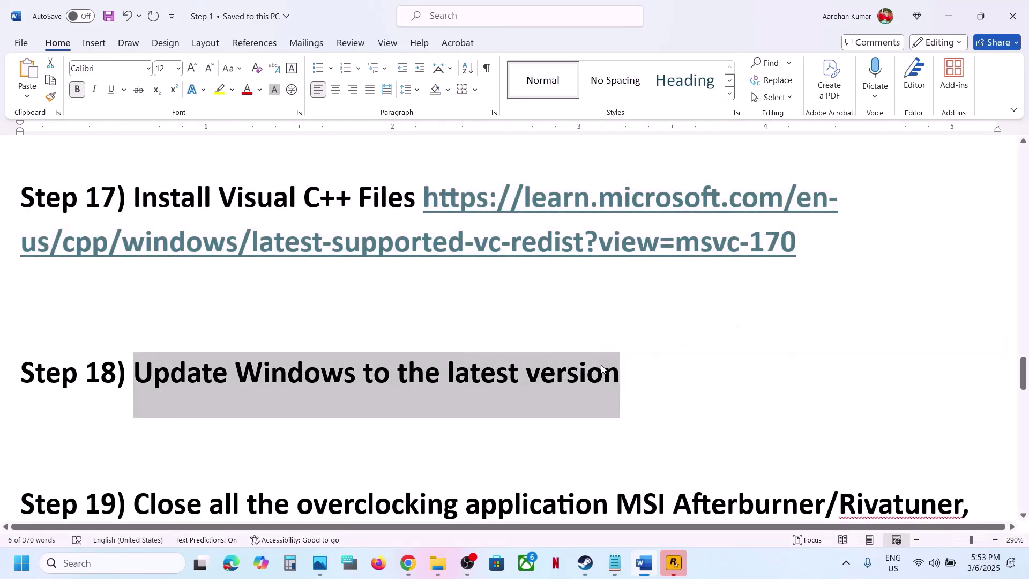
- Open the Windows Update page in Windows Settings and check for updates
{"action": "key", "text": "super+i"}
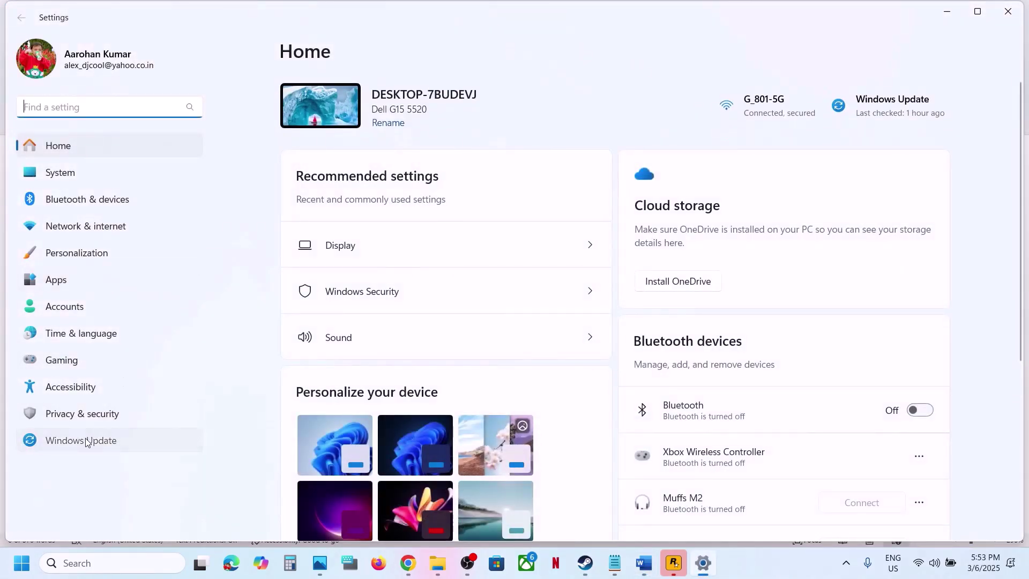
{"action": "left_click", "coordinate": [86, 441]}
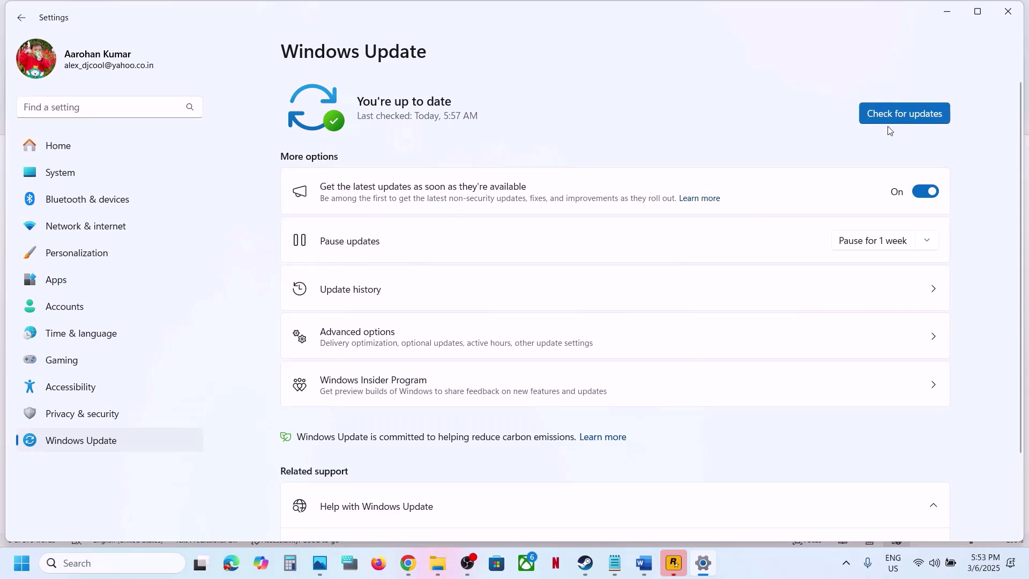
{"action": "left_click", "coordinate": [900, 114]}
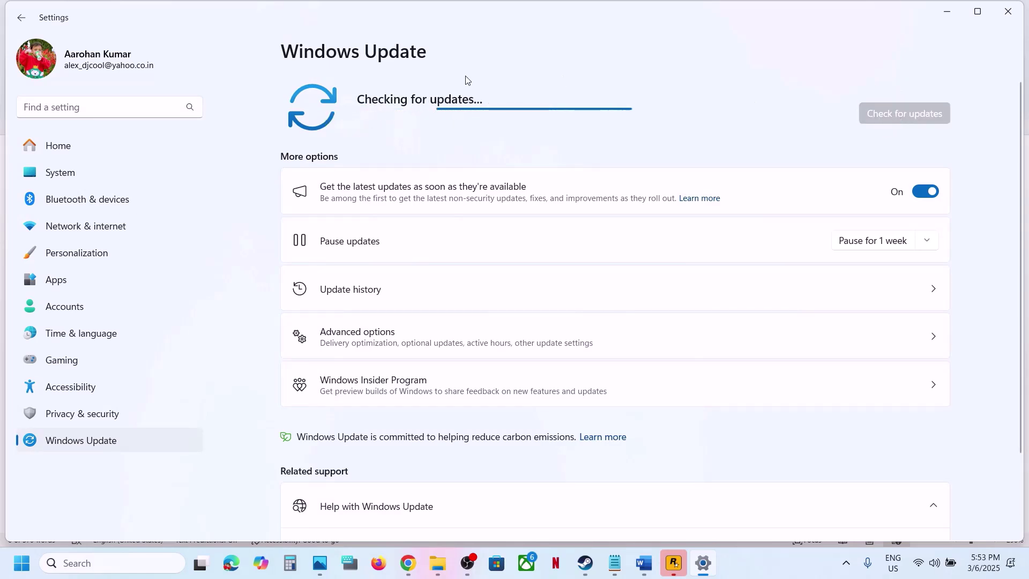
- Show the Restart option in the Windows power options and dismiss the menu without restarting
{"action": "left_click", "coordinate": [9, 572]}
{"action": "left_click", "coordinate": [389, 516]}
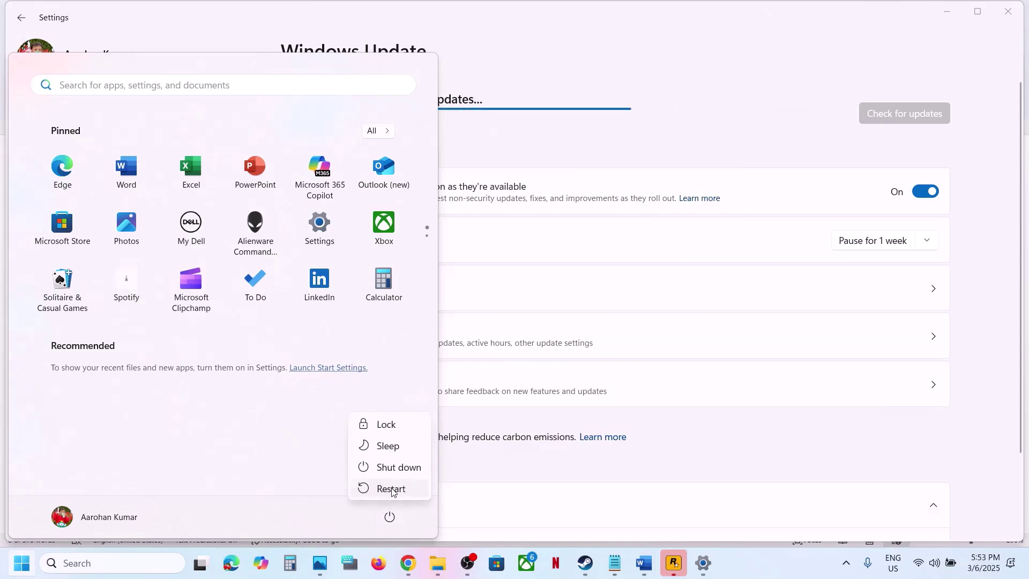
{"action": "left_click", "coordinate": [540, 508]}
- Switch to Steam's Grand Theft Auto V Enhanced page, and return to the Word notes at Step 19
{"action": "left_click", "coordinate": [584, 562]}
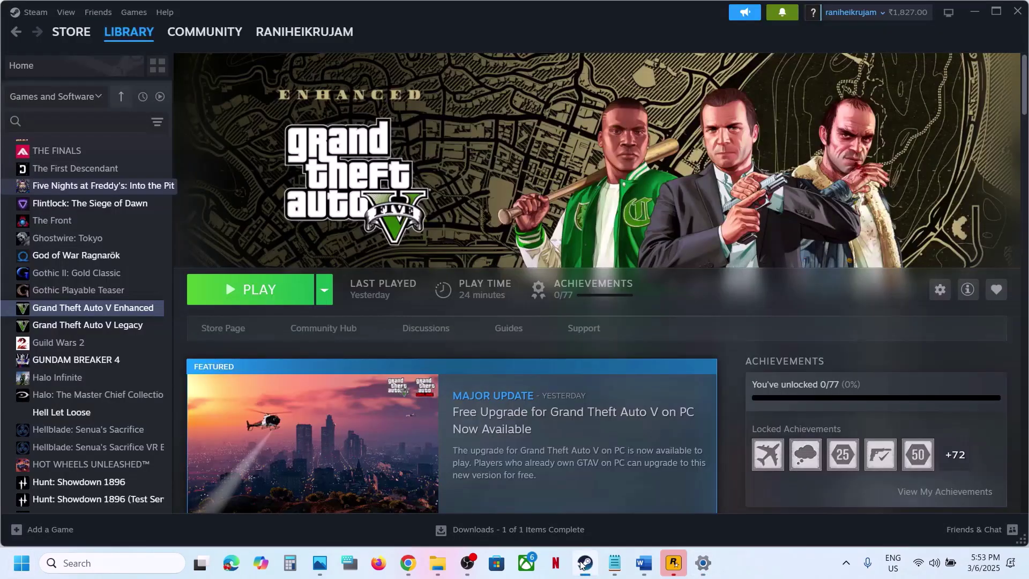
{"action": "left_click", "coordinate": [643, 564]}
{"action": "scroll", "coordinate": [308, 361], "scroll_direction": "down", "scroll_amount": 4}
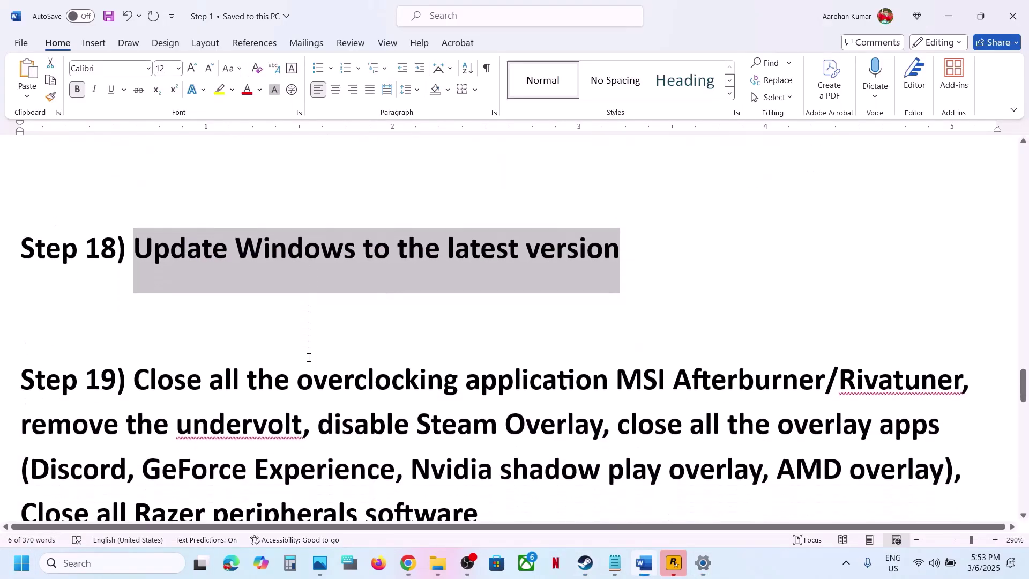